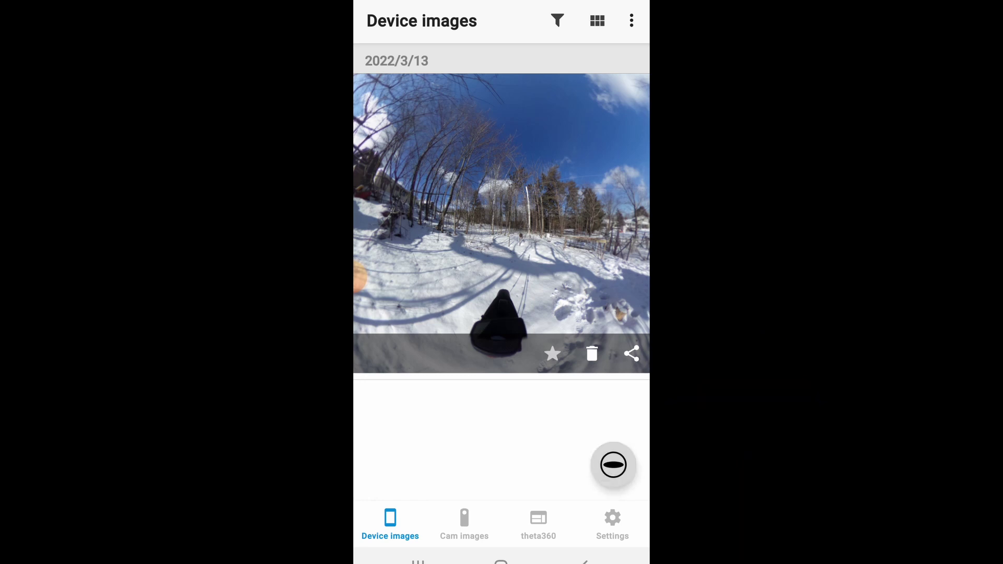
Join the THETA S access point and set the shooting method to Multi bracket shooting
left_click(613, 465)
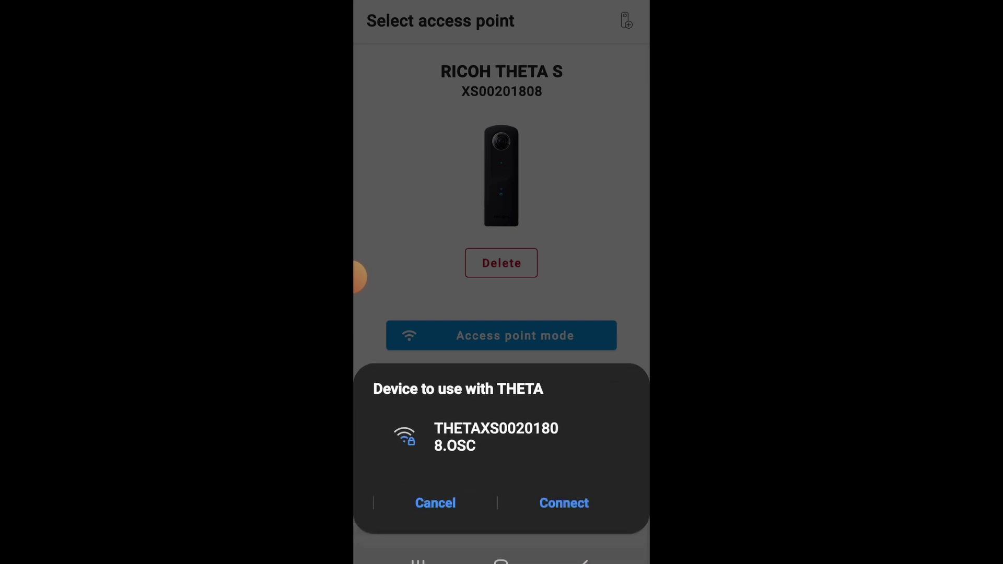
left_click(564, 503)
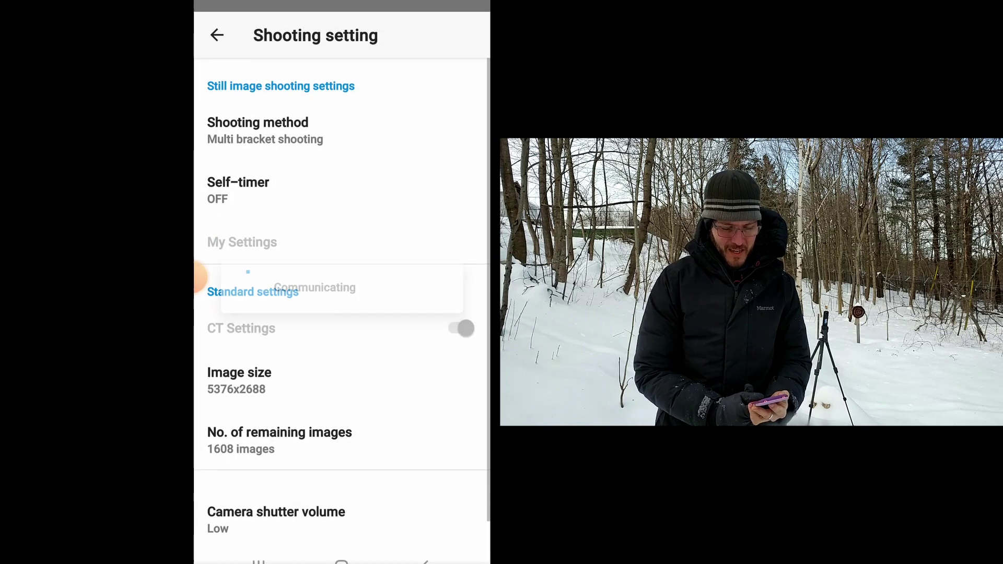
left_click(257, 130)
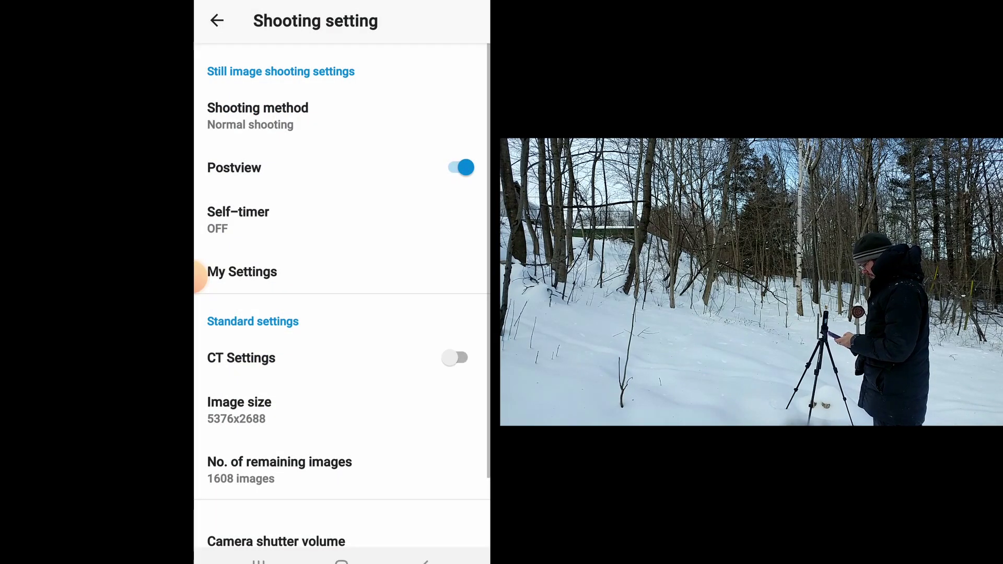
left_click(257, 115)
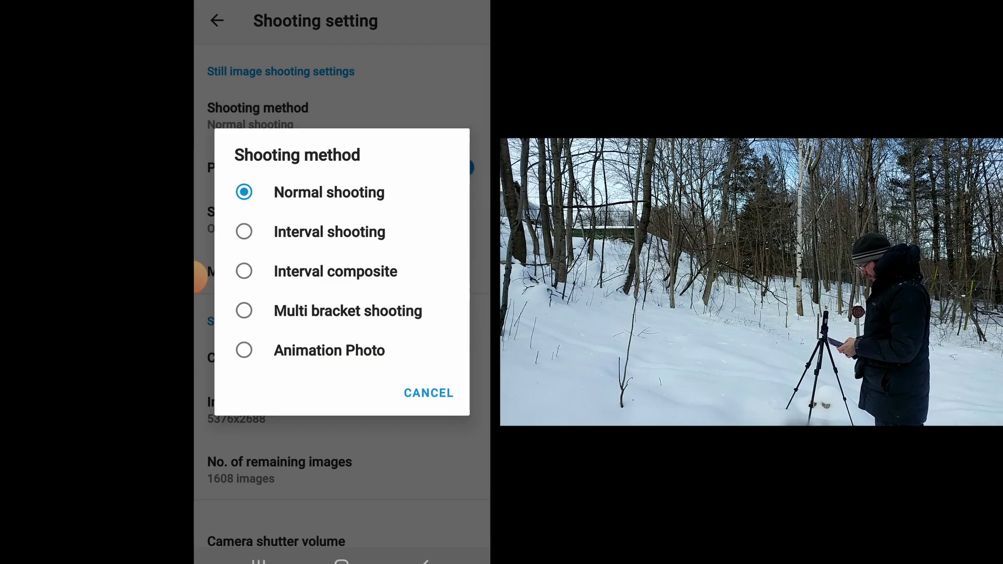
left_click(334, 310)
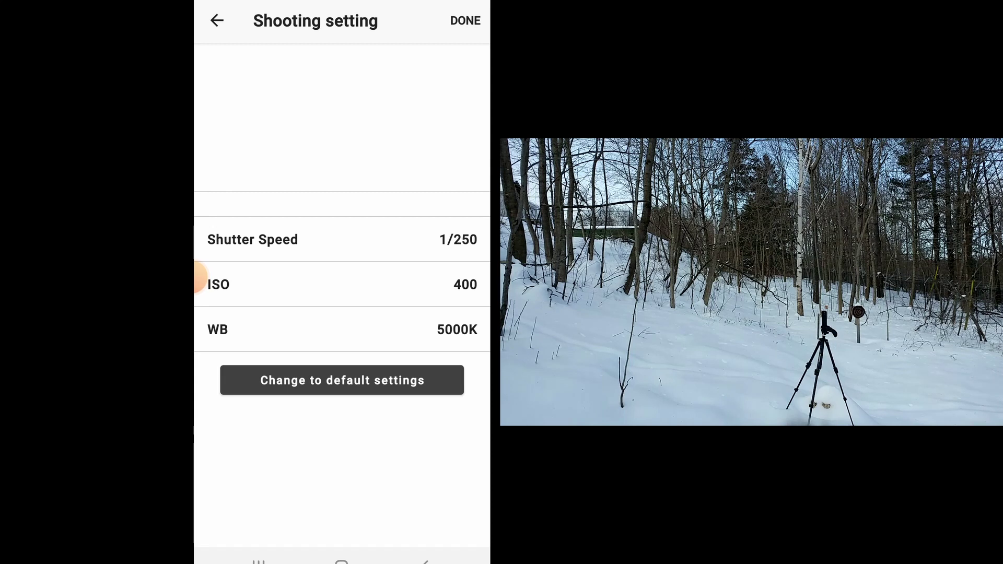
Set the first bracket shot to ISO 100 and step its shutter speed down to 1/4000
left_click(334, 285)
scroll(343, 266, "up", 5)
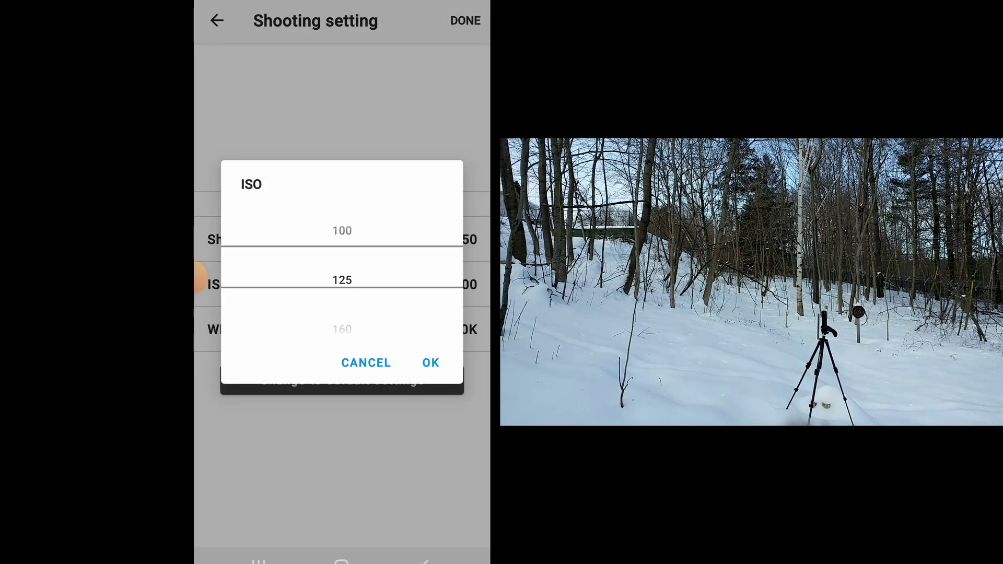
scroll(342, 266, "up", 1)
left_click(431, 363)
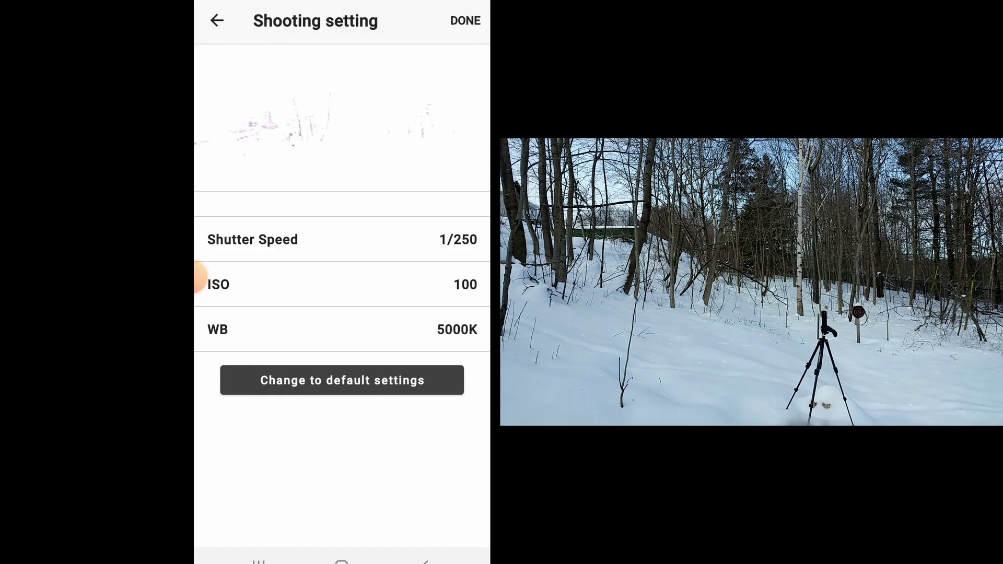
left_click(334, 239)
scroll(342, 266, "down", 7)
scroll(342, 266, "down", 4)
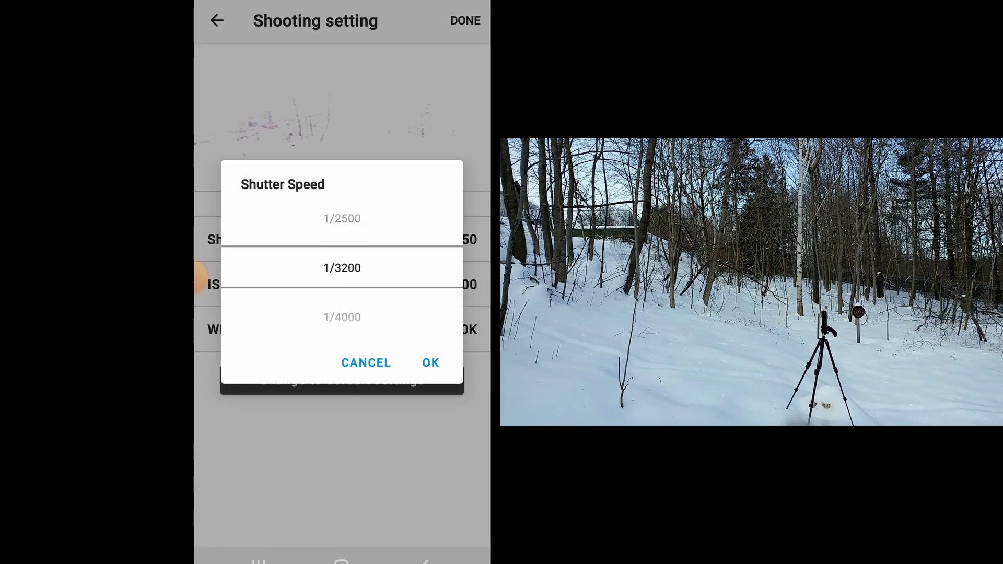
left_click(430, 362)
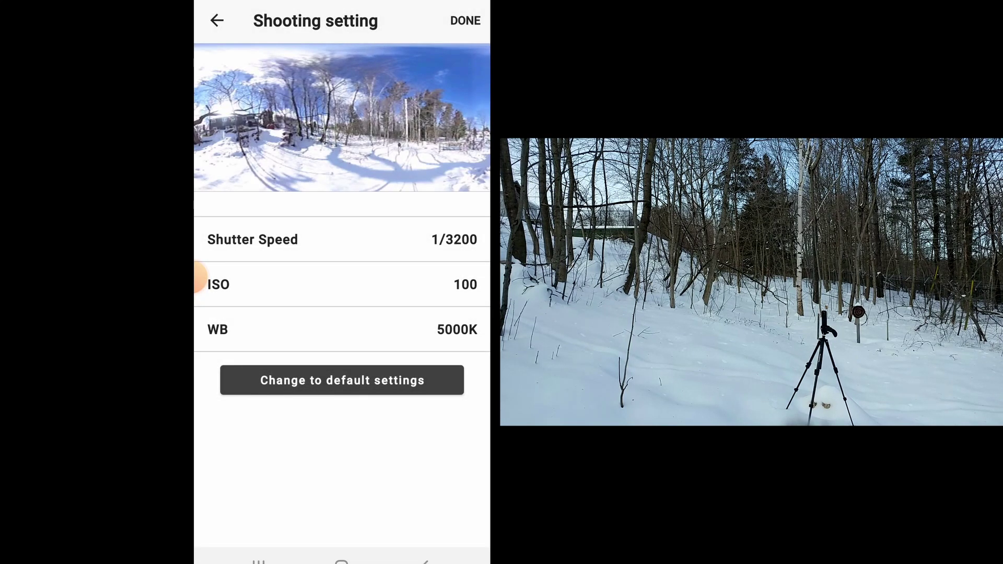
left_click(334, 240)
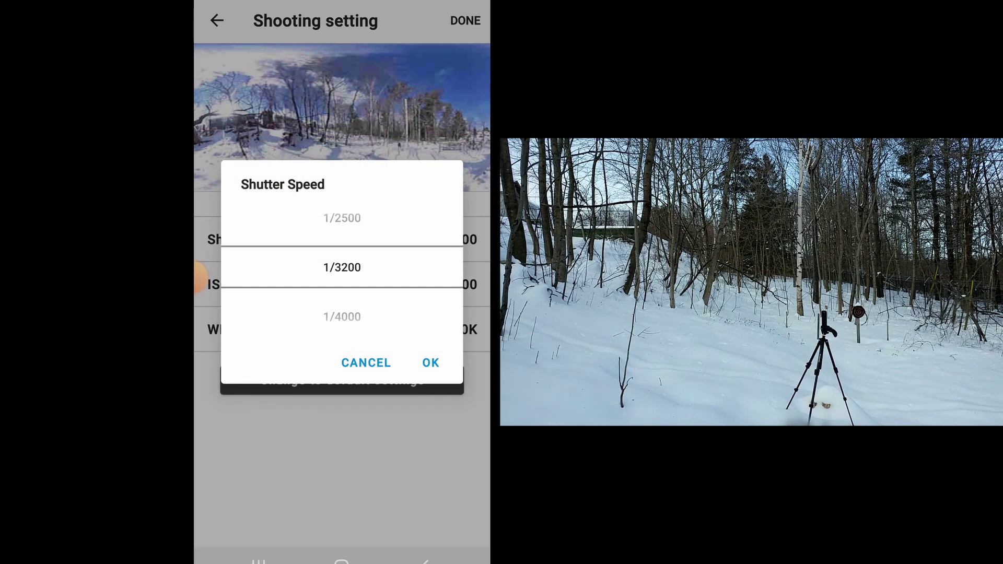
scroll(342, 266, "down", 1)
left_click(430, 362)
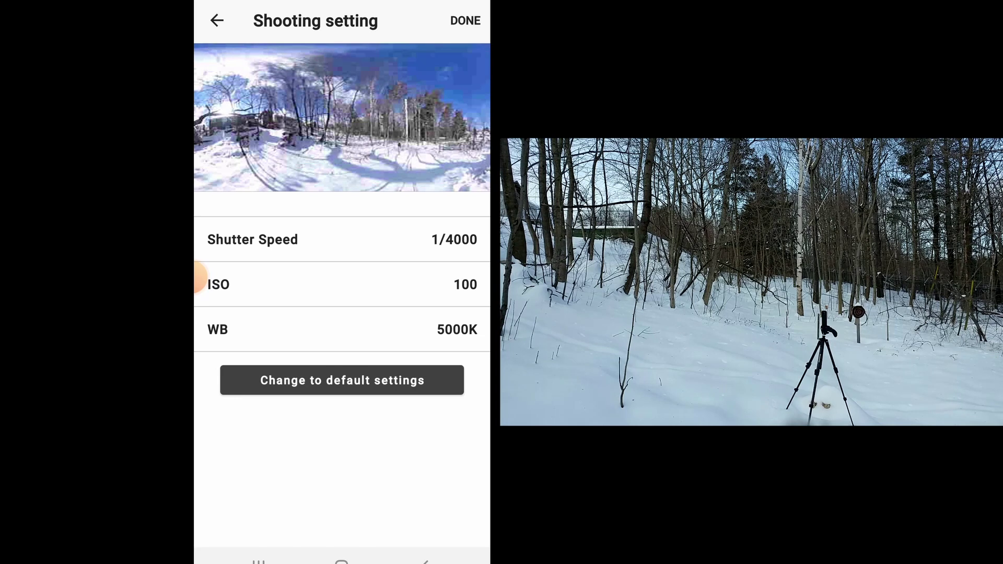
Bring the first shot to 1/6400 shutter at ISO 100 and save it
left_click(334, 239)
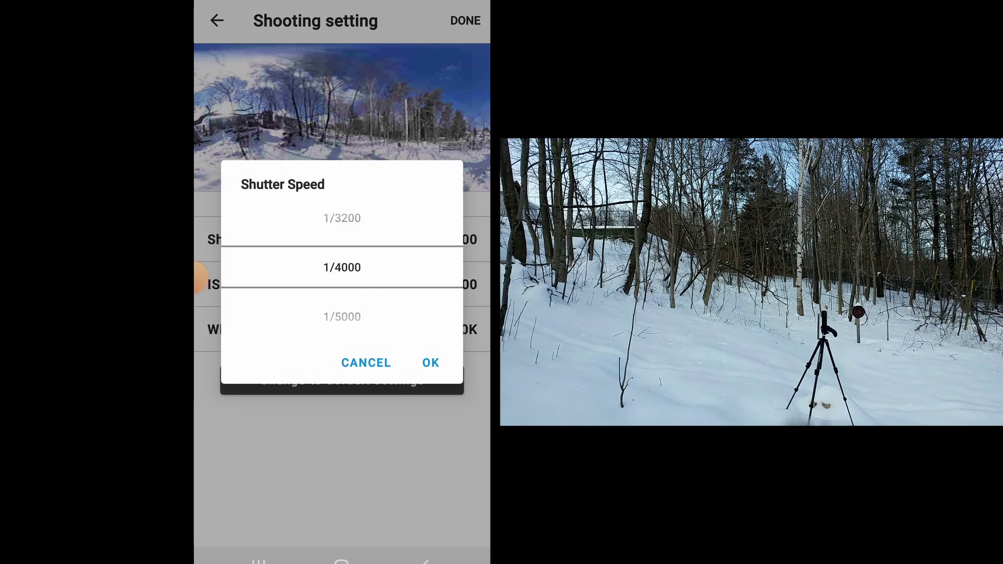
scroll(342, 266, "down", 1)
left_click(430, 362)
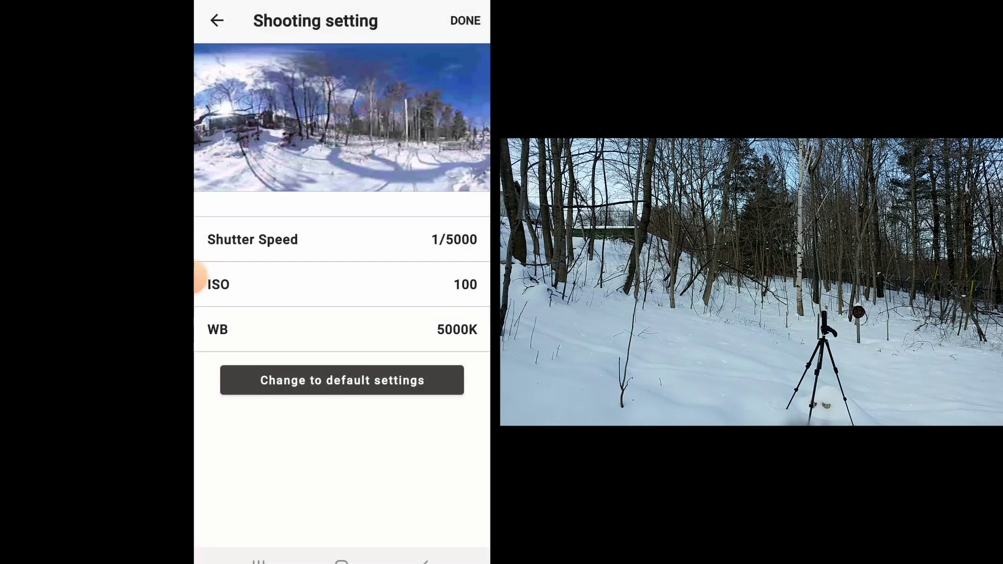
left_click(334, 239)
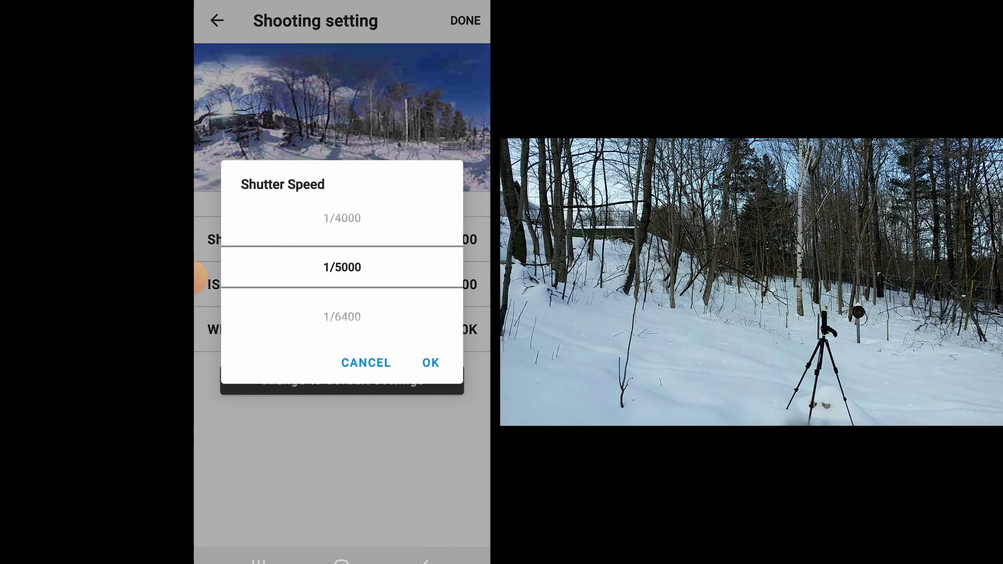
scroll(342, 267, "down", 1)
left_click(430, 363)
left_click(334, 284)
left_click(430, 363)
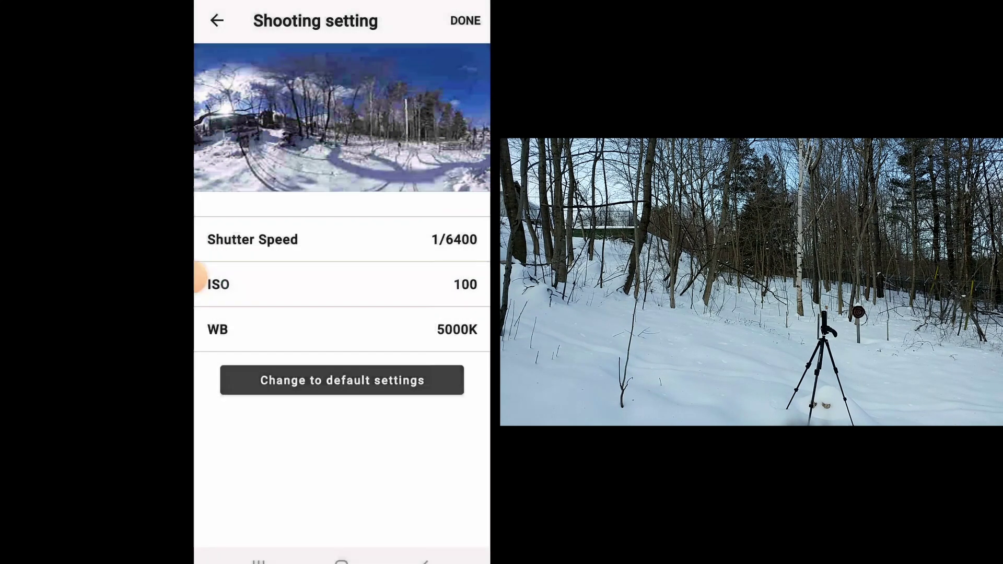
left_click(334, 239)
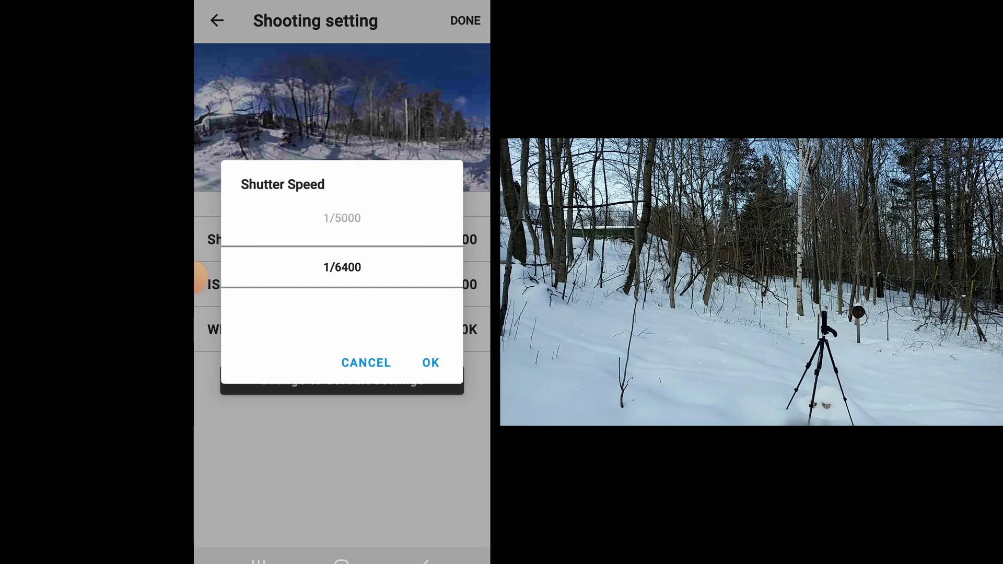
left_click(430, 363)
left_click(465, 20)
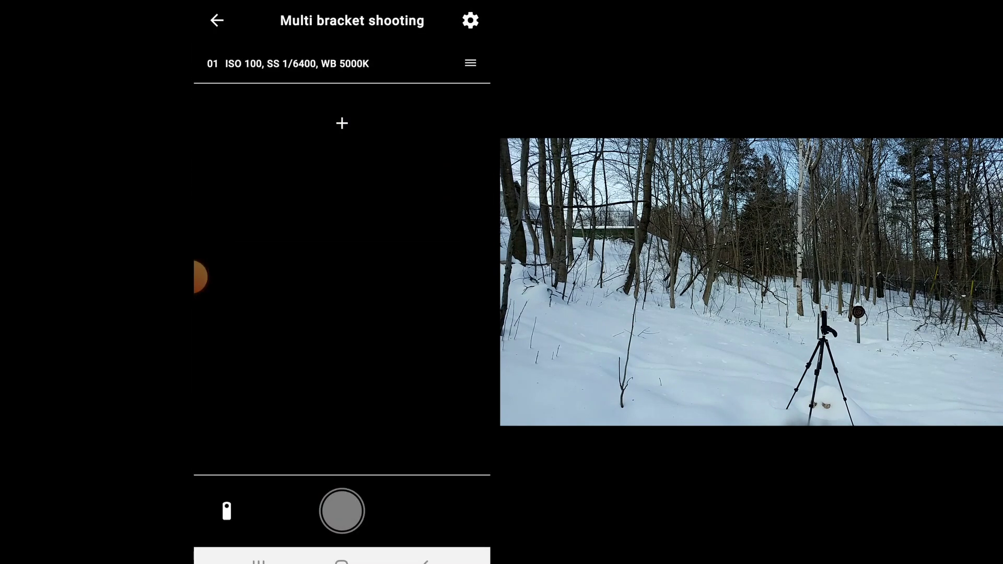
Add a second bracket shot at 1/5000 shutter speed
left_click(288, 64)
left_click(334, 239)
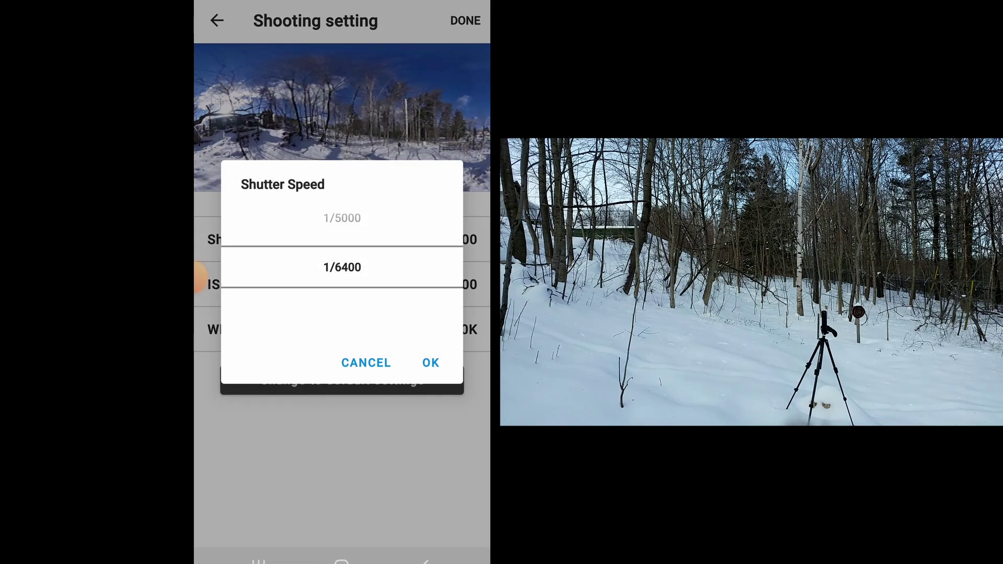
left_click(342, 209)
left_click(430, 363)
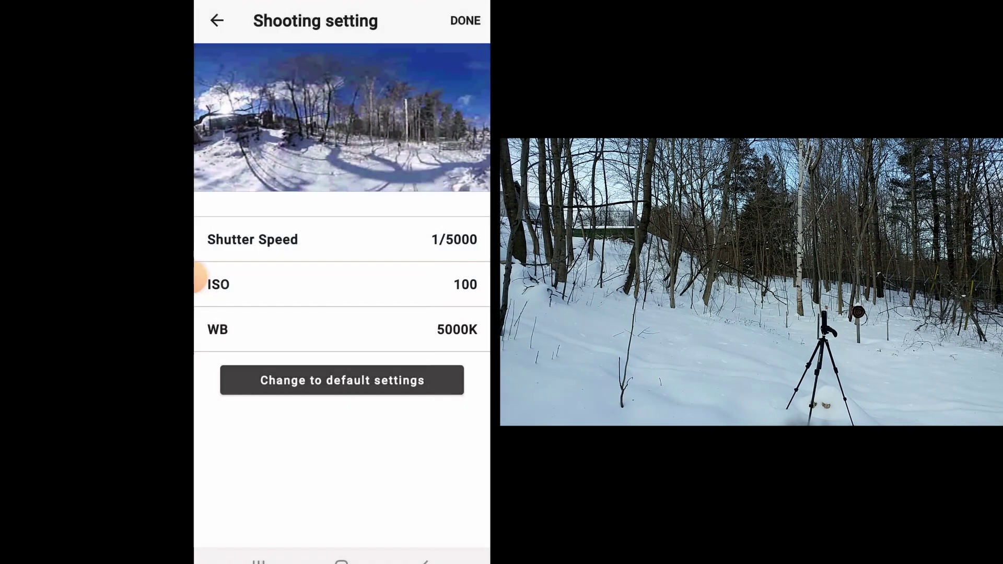
left_click(464, 21)
Add a third bracket shot at 1/4000 shutter speed
left_click(293, 103)
left_click(253, 240)
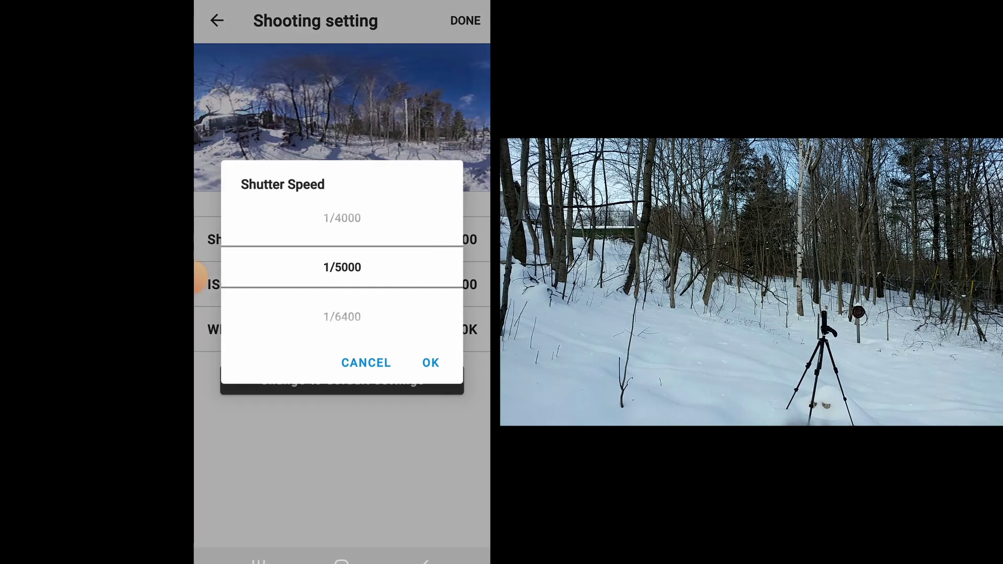
left_click_drag(342, 220, 342, 268)
left_click(430, 362)
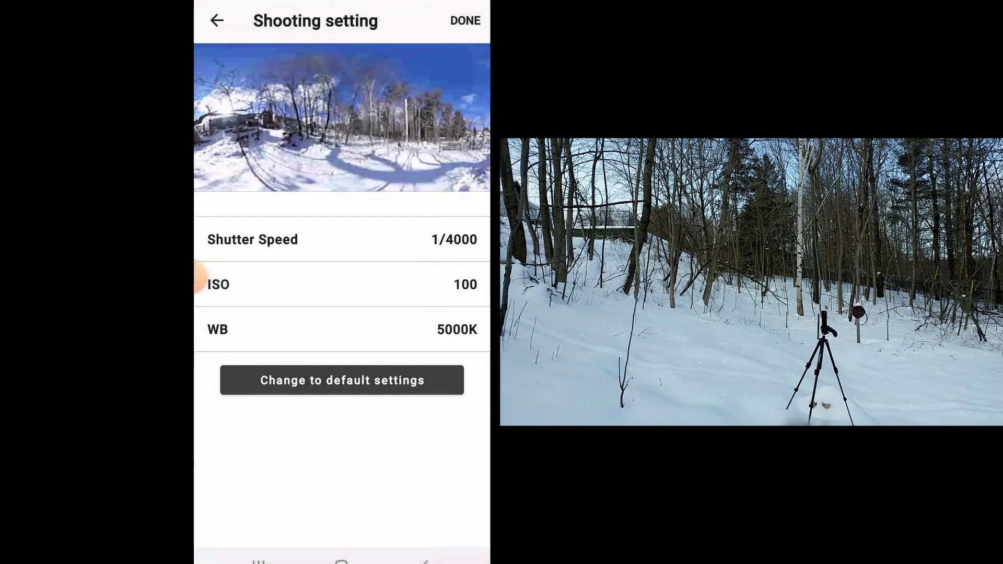
left_click(465, 20)
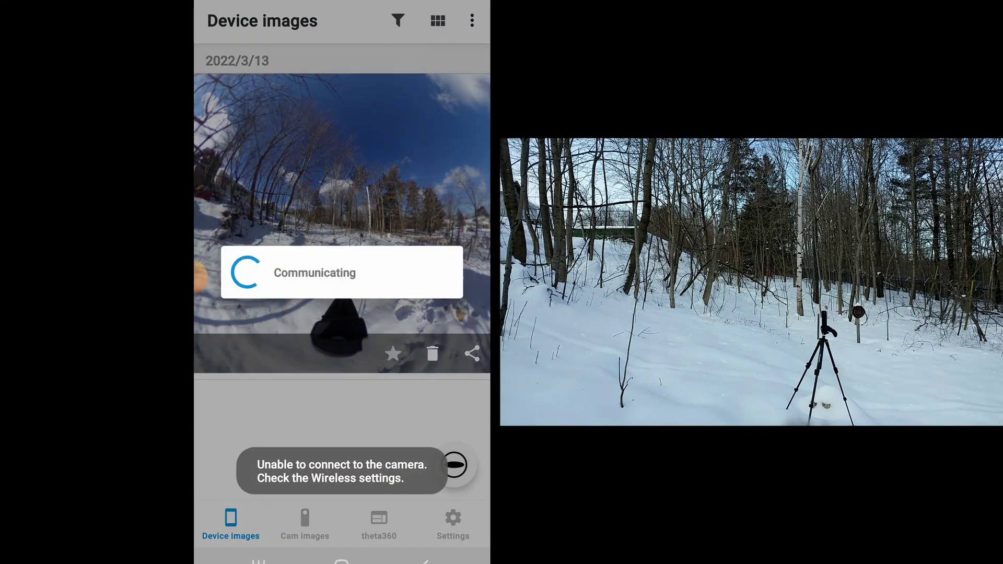
Change bracket shot 03's shutter speed to 1/3200
left_click(287, 144)
left_click(253, 239)
left_click_drag(342, 219, 342, 268)
left_click(430, 362)
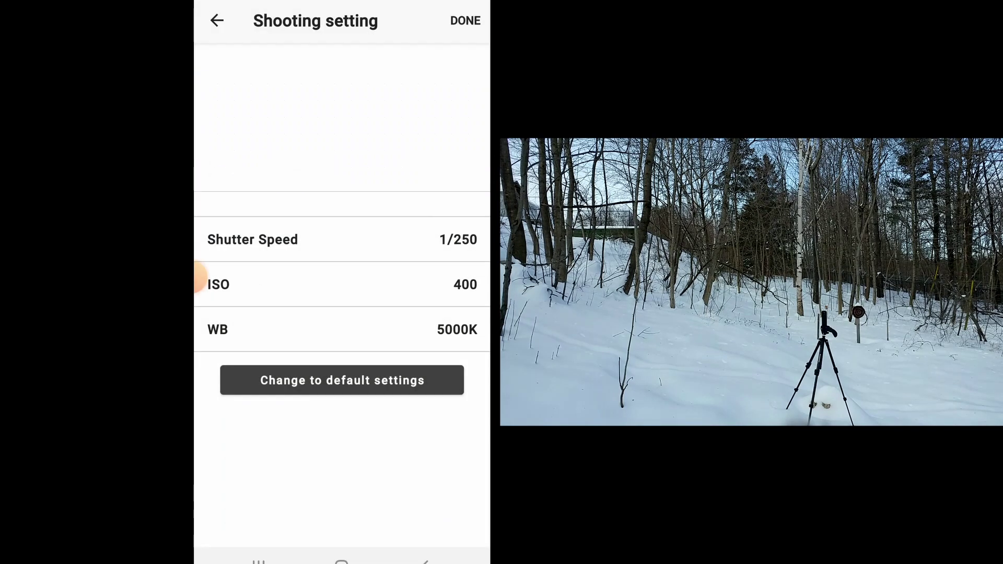
Replace the extra ISO 400 shot with a saved 1/3200 bracket shot
key("Escape")
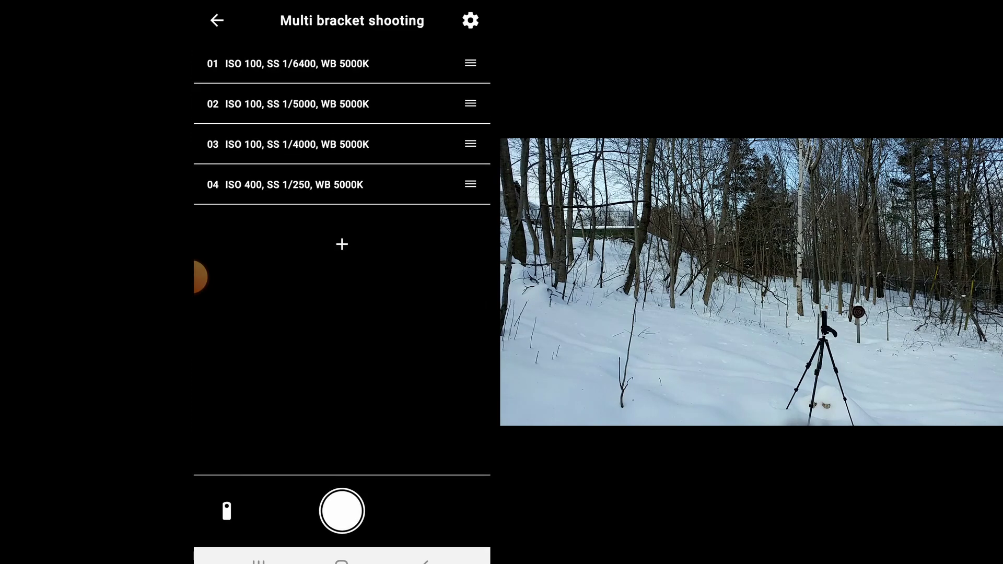
left_click(288, 144)
left_click(252, 239)
left_click(428, 361)
left_click(253, 239)
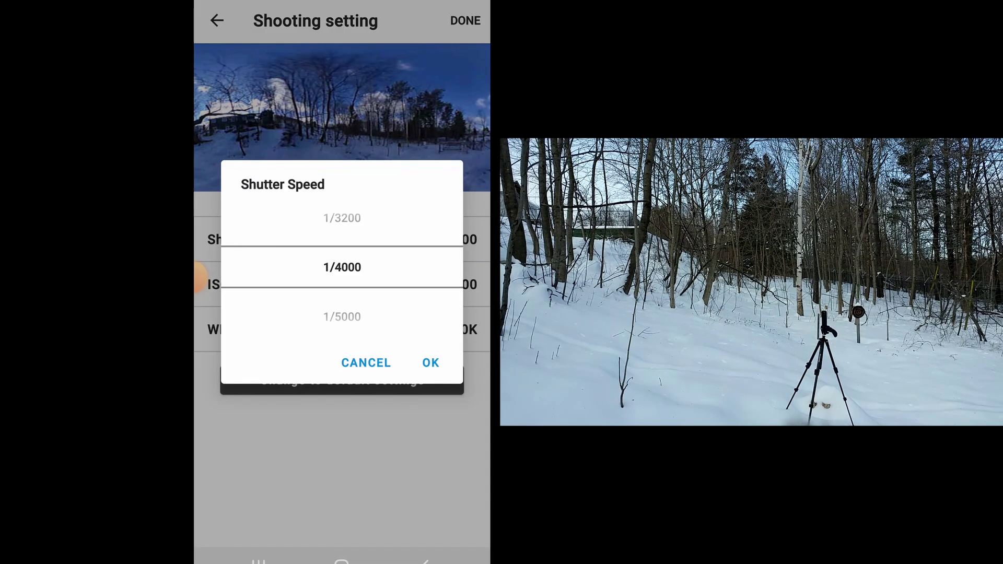
left_click(342, 218)
left_click(429, 361)
left_click(465, 20)
Add bracket shots at 1/2500 and 1/2000 shutter speed
left_click(288, 182)
left_click(253, 239)
left_click_drag(342, 264, 342, 313)
left_click(430, 363)
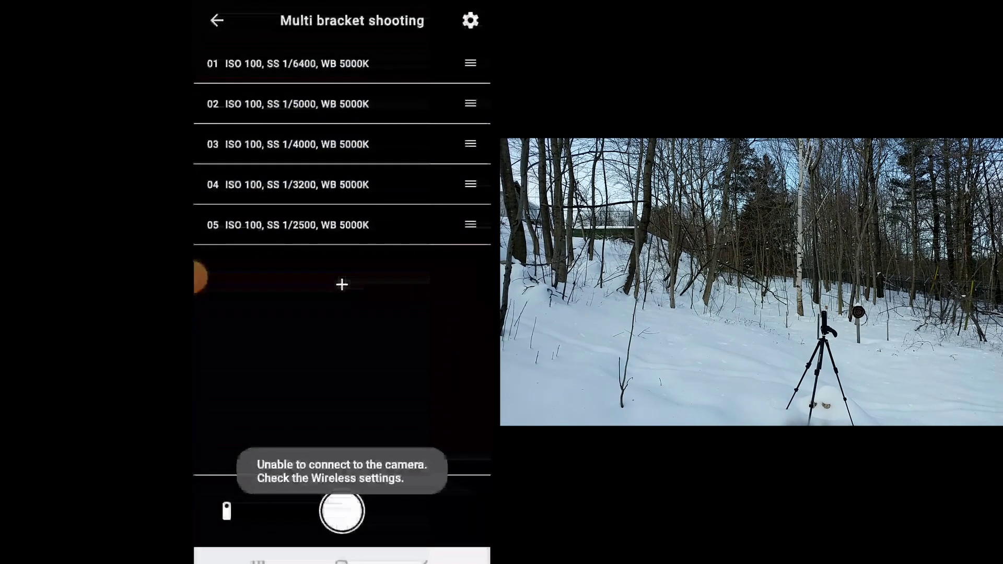
left_click(288, 225)
left_click(252, 236)
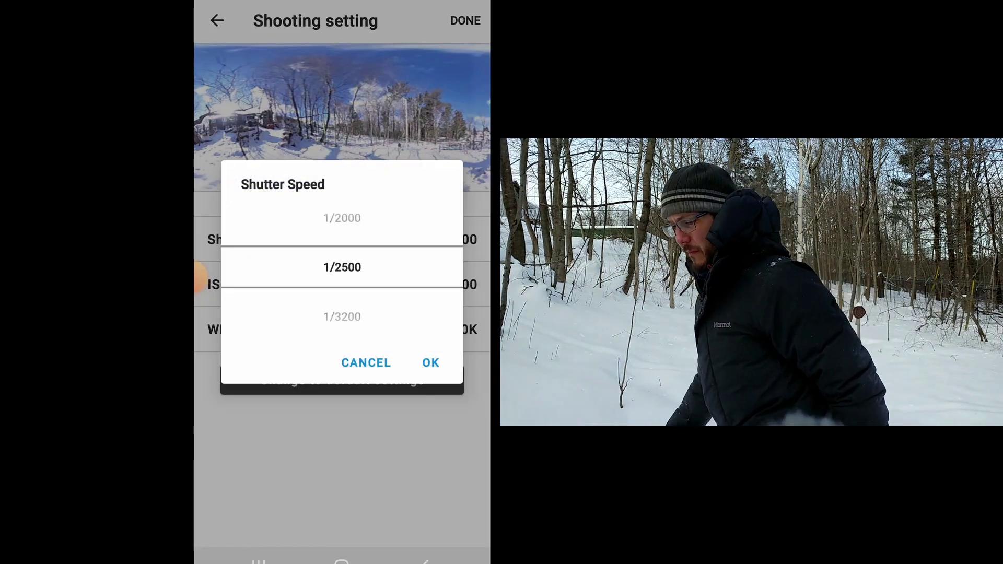
left_click_drag(342, 264, 342, 313)
left_click(431, 363)
left_click(465, 20)
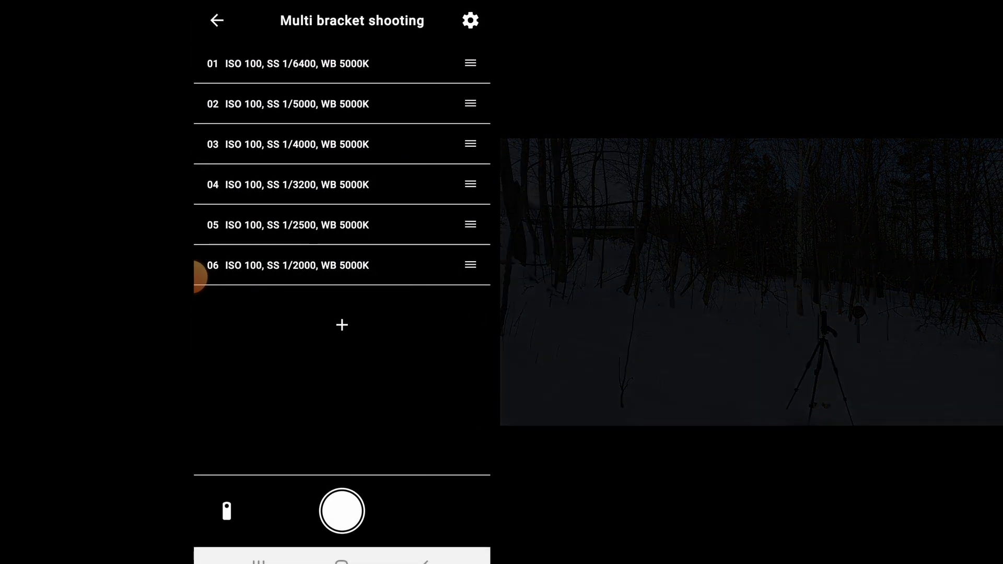
Add a seventh shot at 1/1600 and start the seven-shot bracket
left_click(201, 271)
left_click(253, 239)
left_click_drag(342, 264, 342, 314)
left_click(429, 361)
left_click(624, 21)
left_click(501, 511)
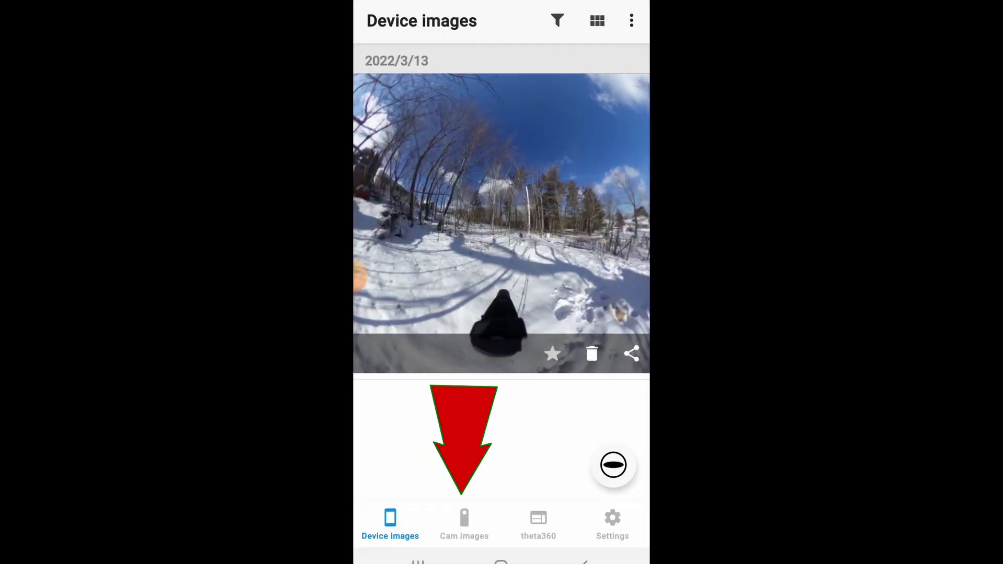
Select two photos in Cam images and download them to the phone
left_click(463, 522)
left_click(464, 523)
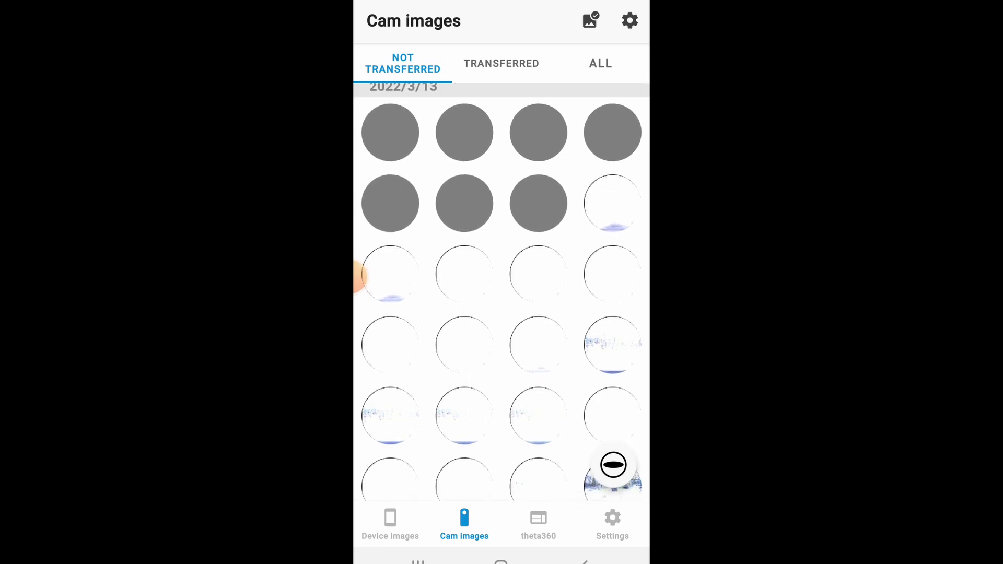
left_click(390, 141)
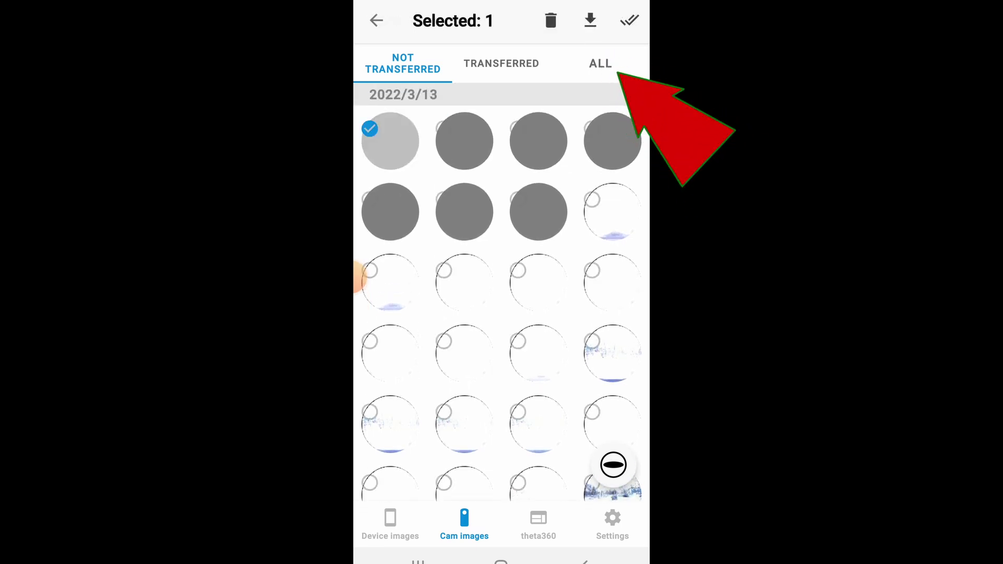
left_click(464, 212)
left_click(590, 20)
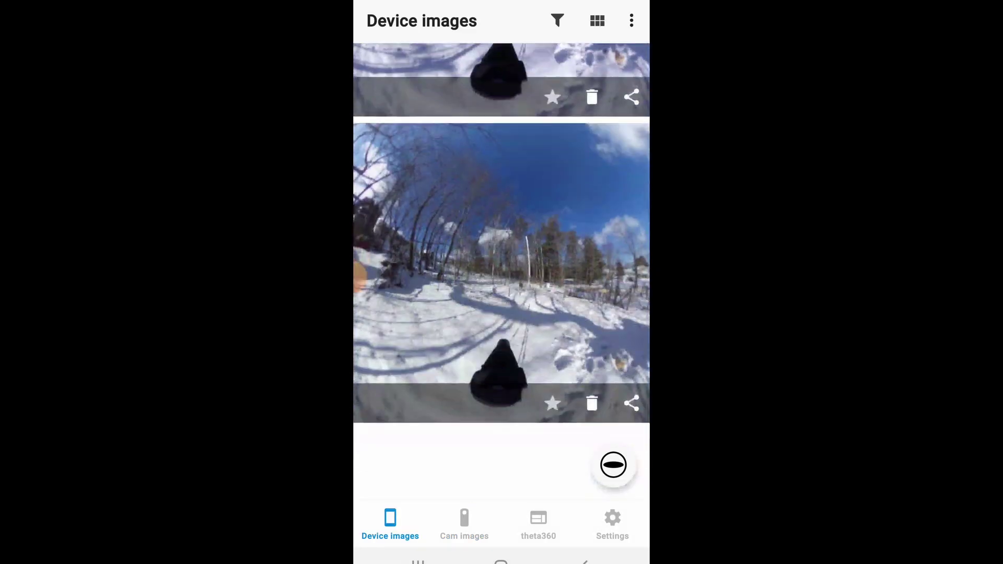
scroll(501, 272, "down", 2)
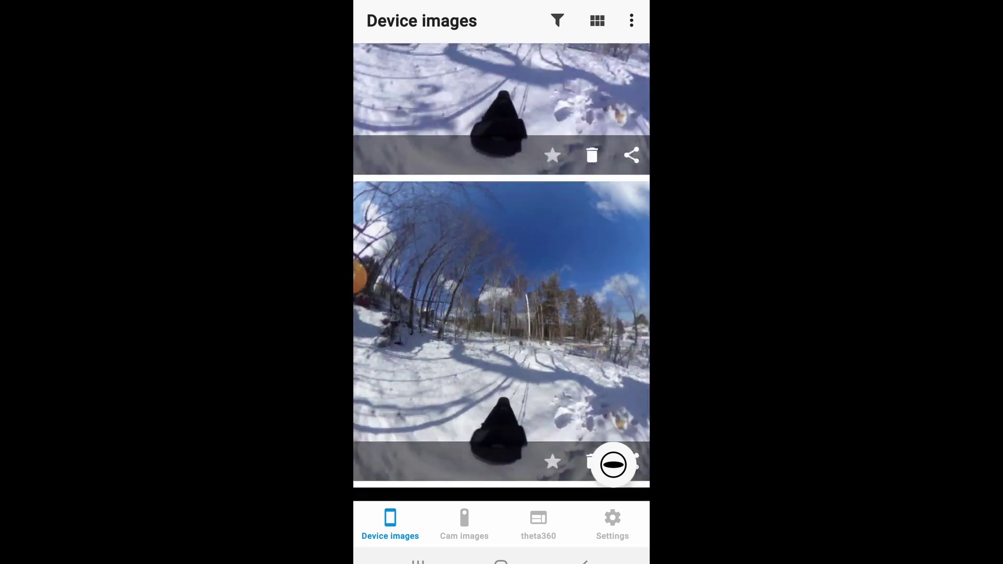
Open the first snow photo full-screen and look through it
scroll(502, 272, "up", 5)
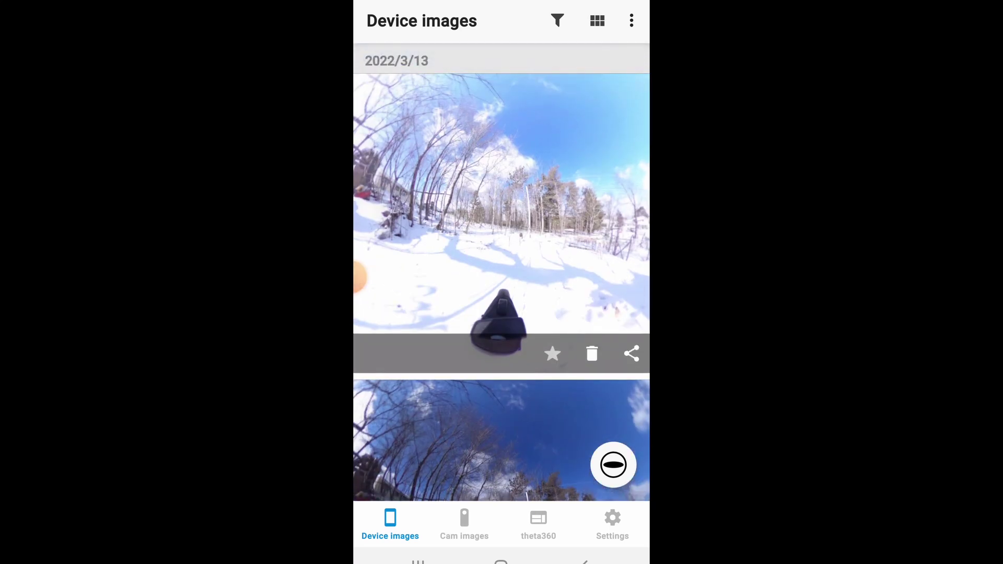
left_click(502, 203)
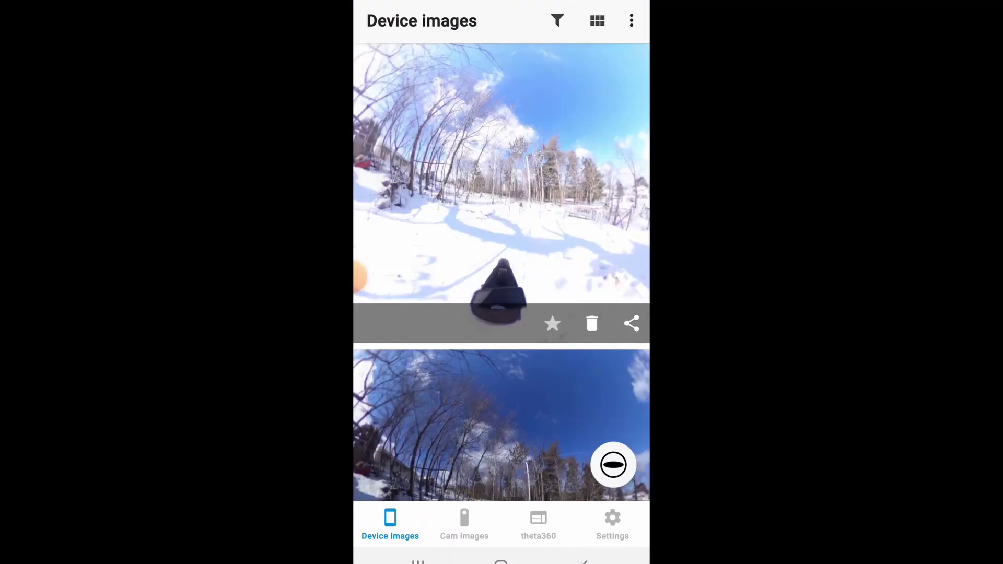
scroll(501, 271, "down", 5)
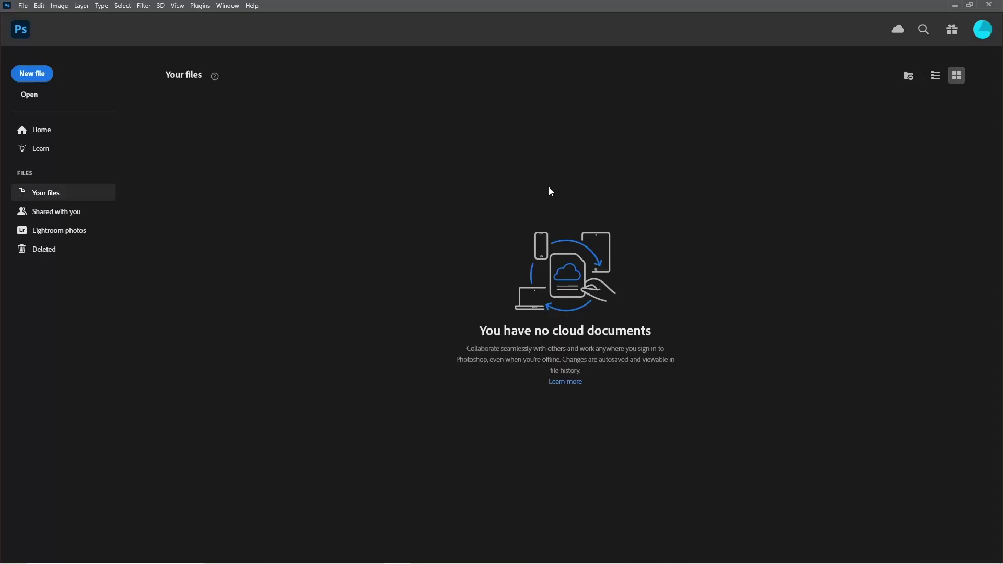
Open all ten bracketed JPG photos in Photoshop
left_click(30, 94)
left_click_drag(486, 200, 107, 83)
left_click(415, 285)
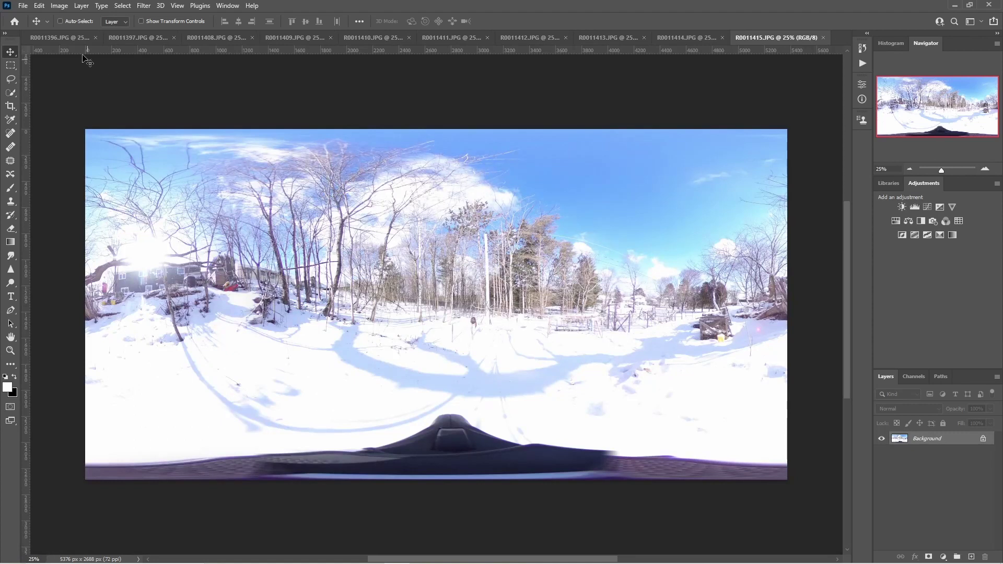
Start Merge to HDR Pro and add all open files as sources
left_click(23, 6)
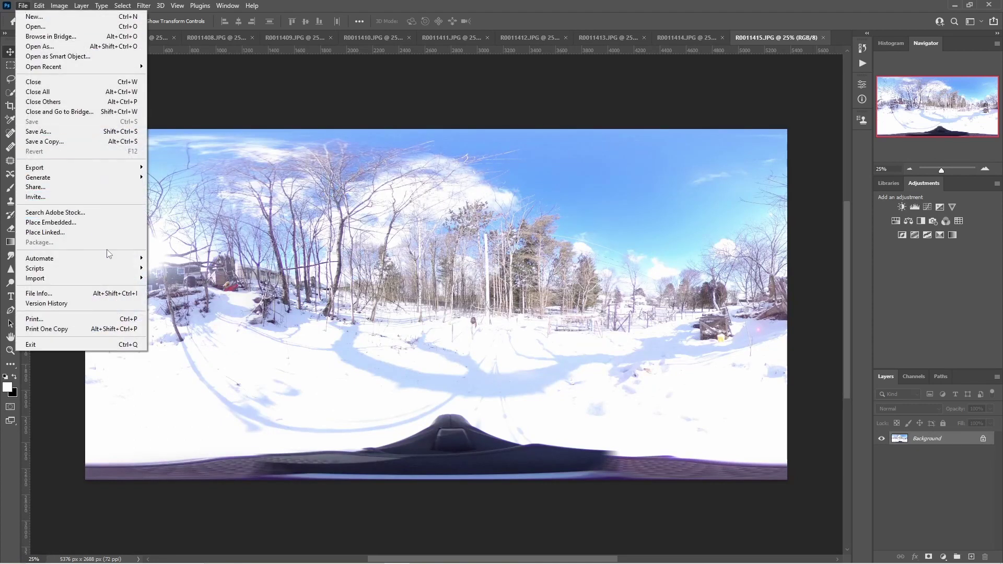
mouse_move(107, 258)
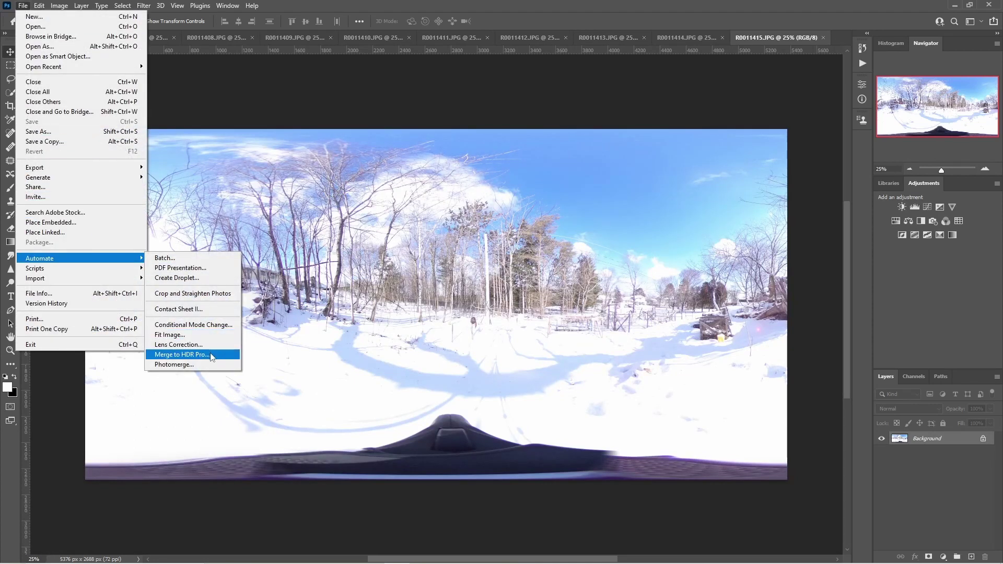
left_click(212, 355)
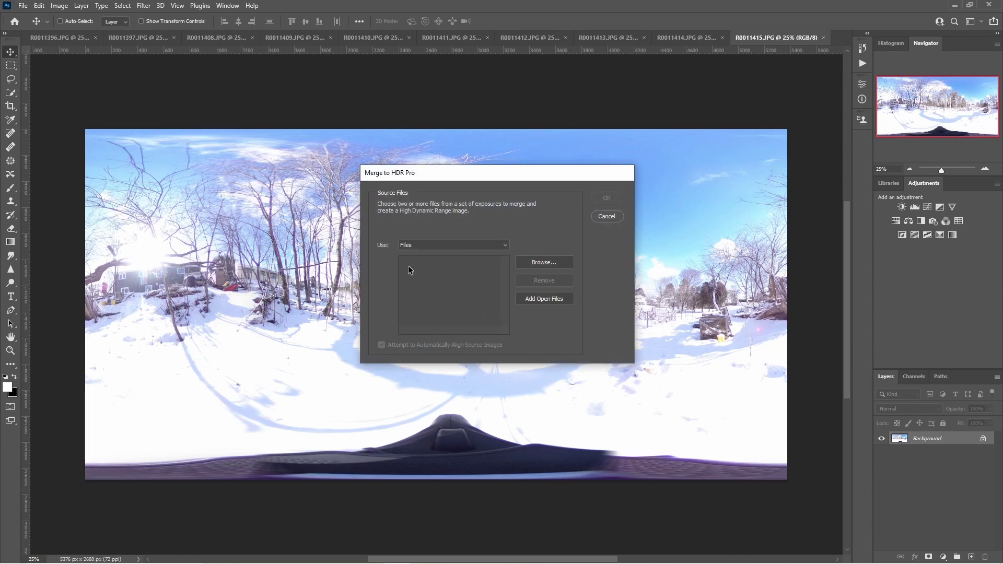
left_click(557, 302)
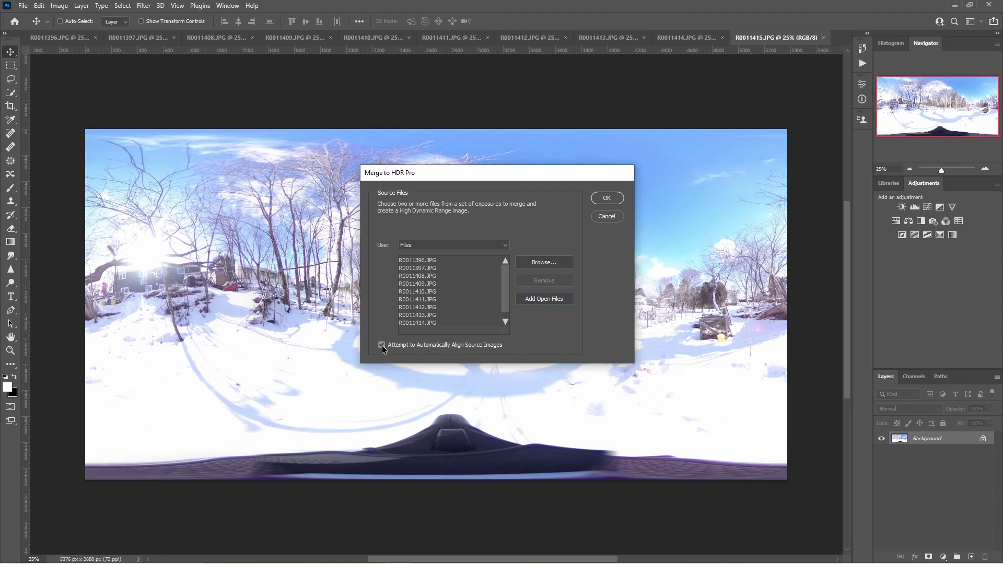
Build the HDR preview and exclude the EV +0.36, second 0.00 and -0.29 exposures
left_click(606, 198)
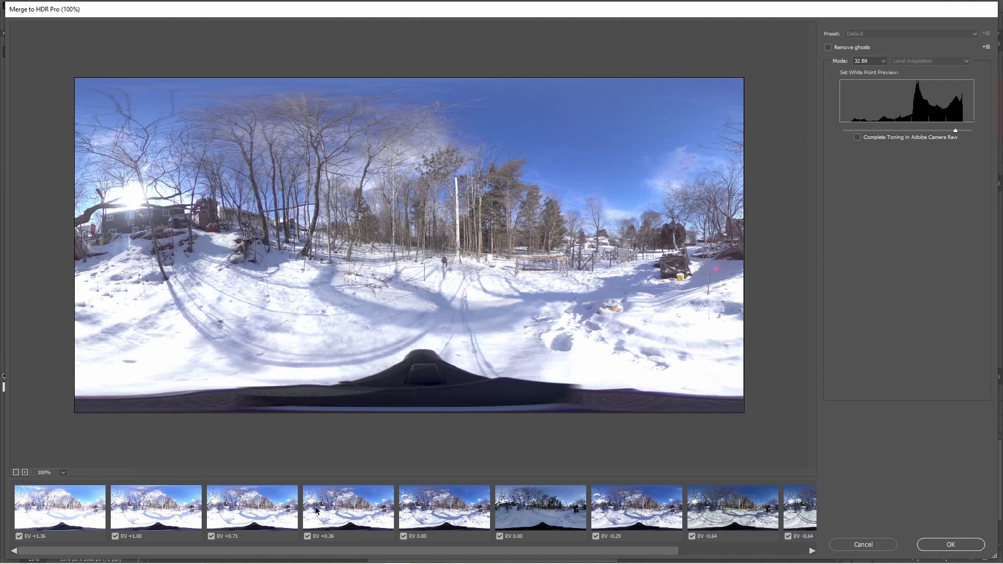
left_click(307, 536)
left_click(500, 536)
left_click(596, 536)
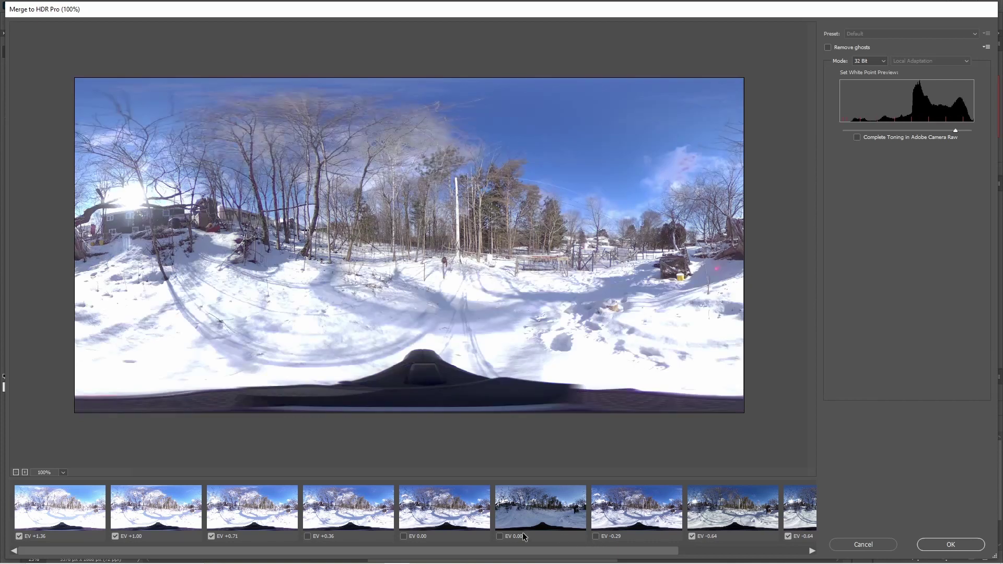
Re-include every excluded exposure and scroll the thumbnail strip
left_click(596, 537)
left_click(499, 536)
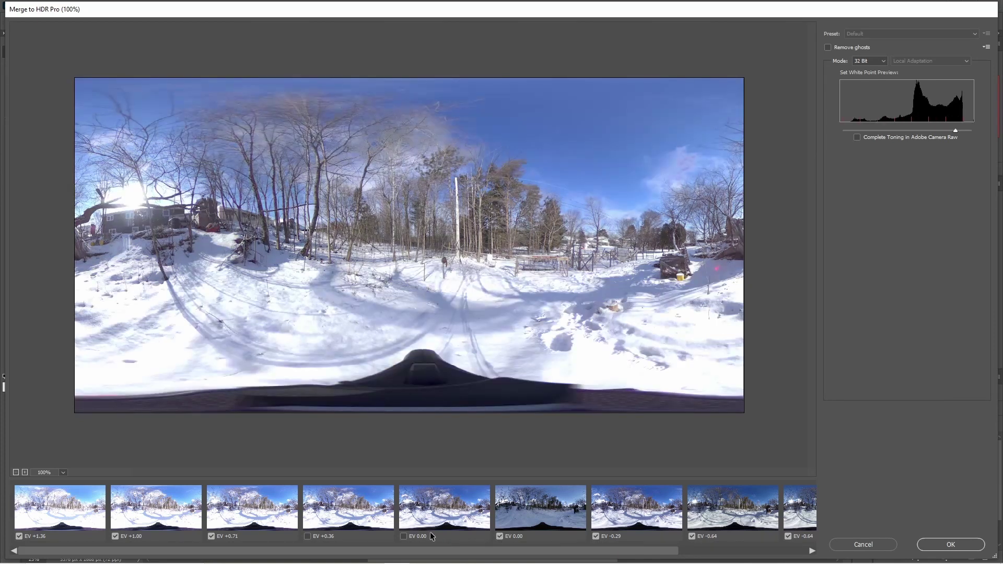
left_click(404, 537)
left_click(307, 537)
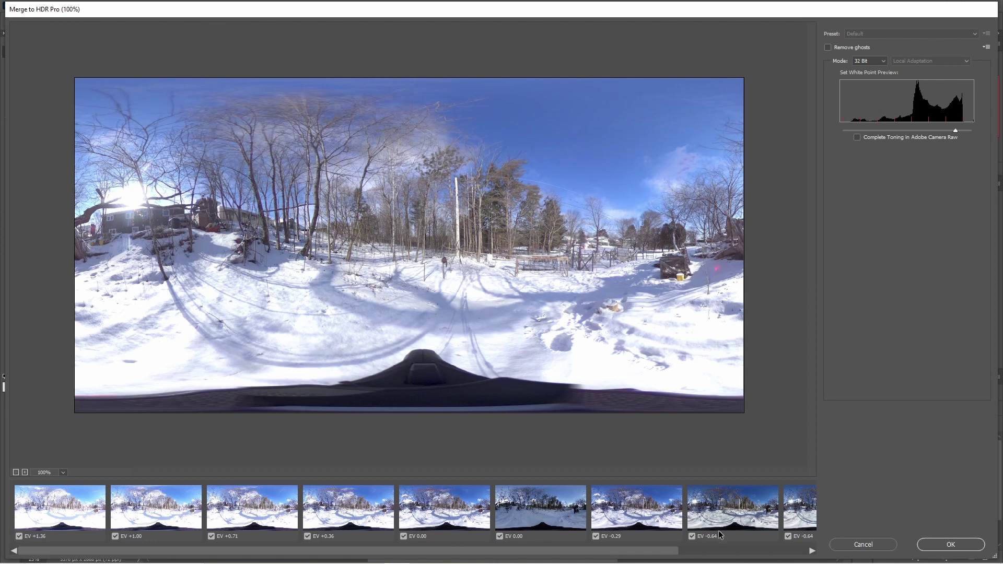
left_click_drag(660, 554, 814, 556)
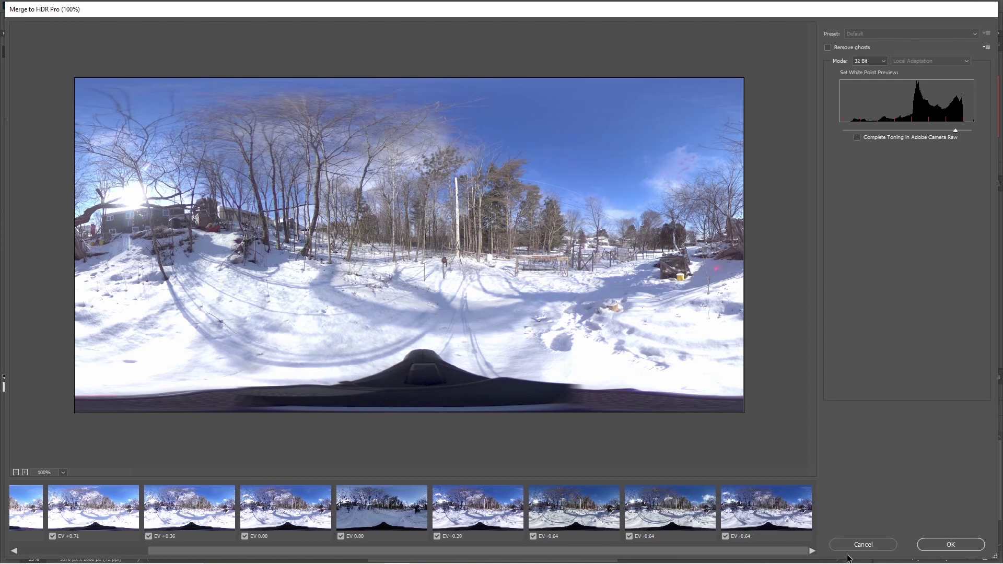
Create the merged HDR image and choose Radiance (*.HDR) as the save format
left_click(965, 549)
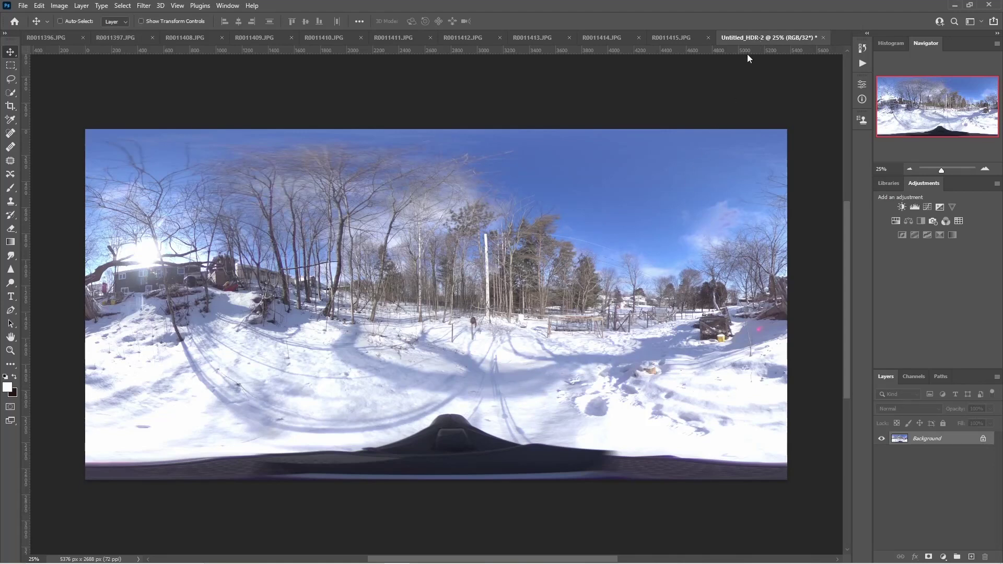
left_click(23, 6)
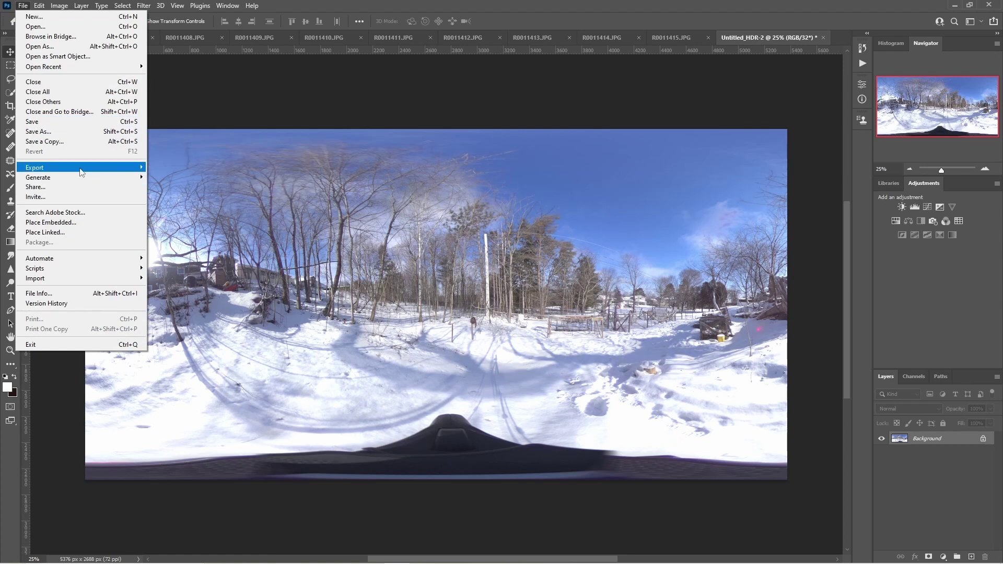
left_click(86, 132)
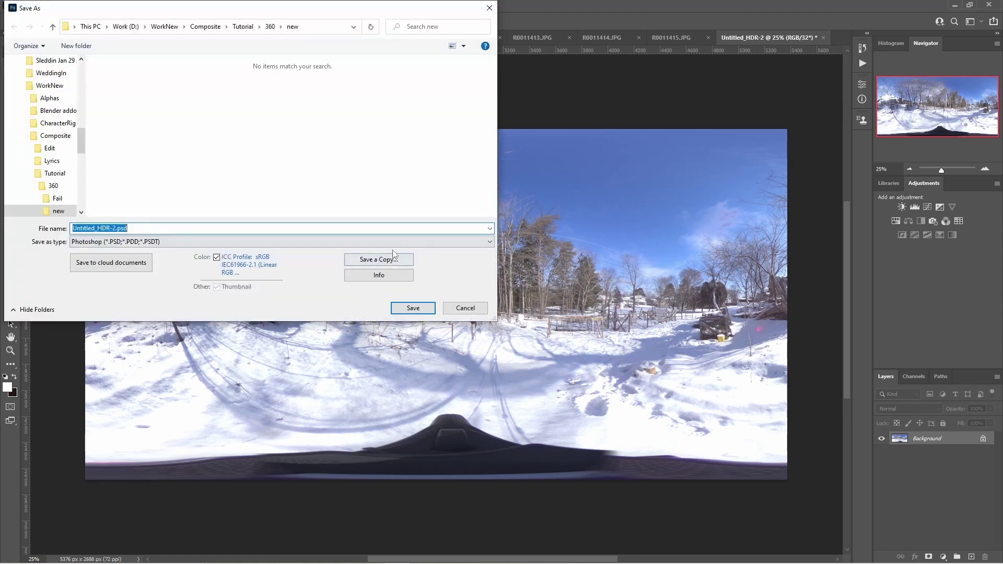
left_click(452, 241)
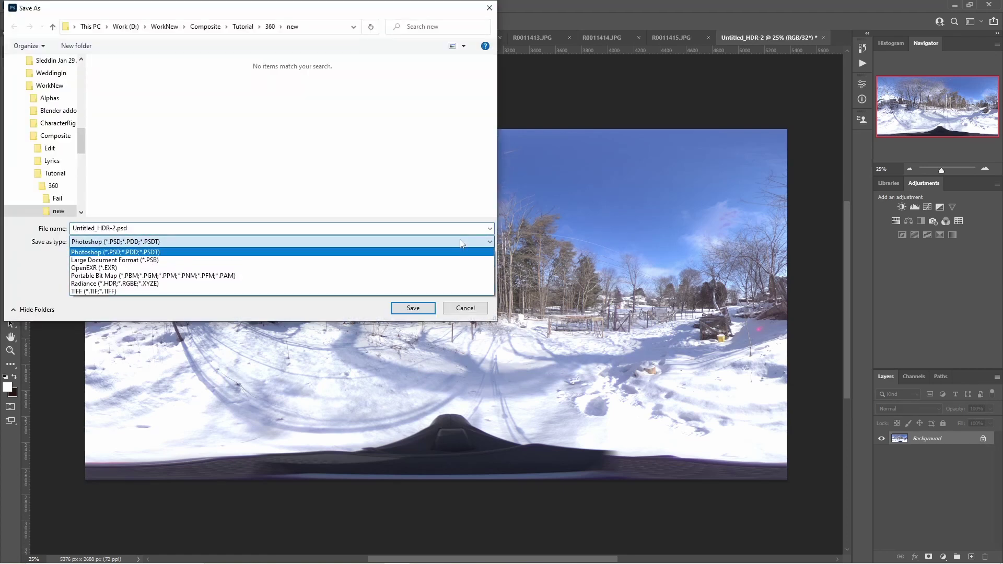
left_click(281, 289)
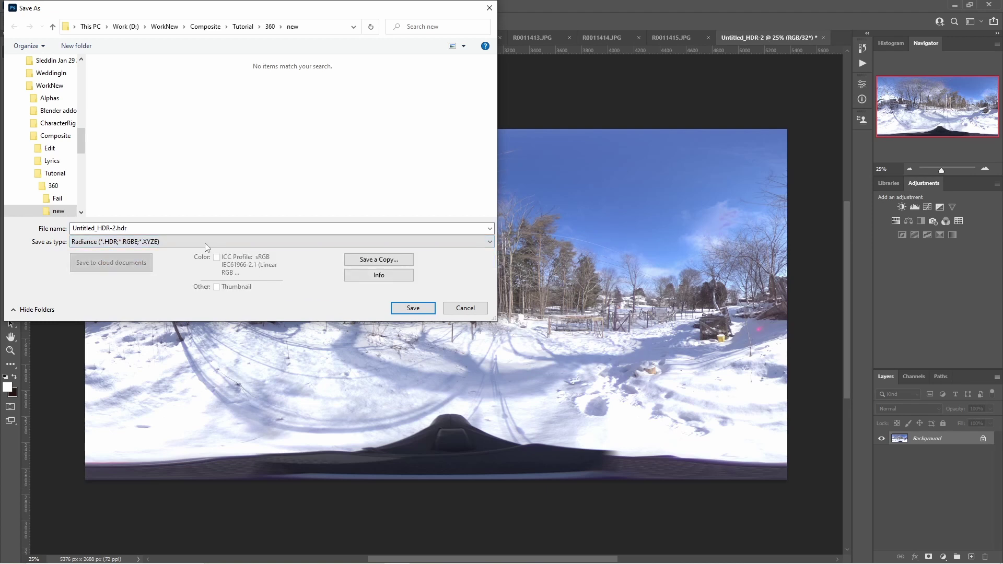
Replace 'Untitled' with 'Outside' to name it Outside_HDR-2.hdr and save
double_click(89, 229)
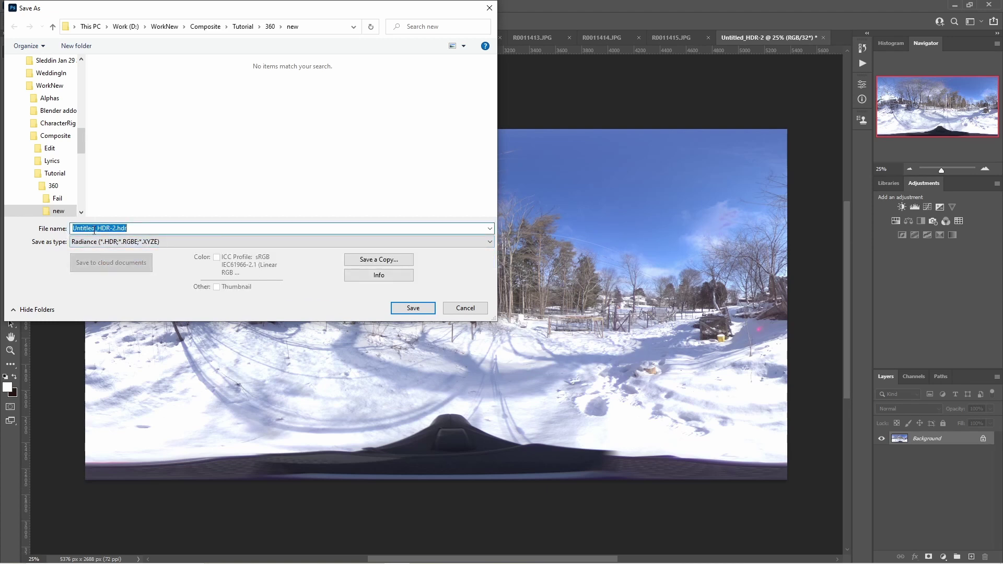
left_click_drag(94, 231, 59, 230)
type("Outside")
left_click(394, 308)
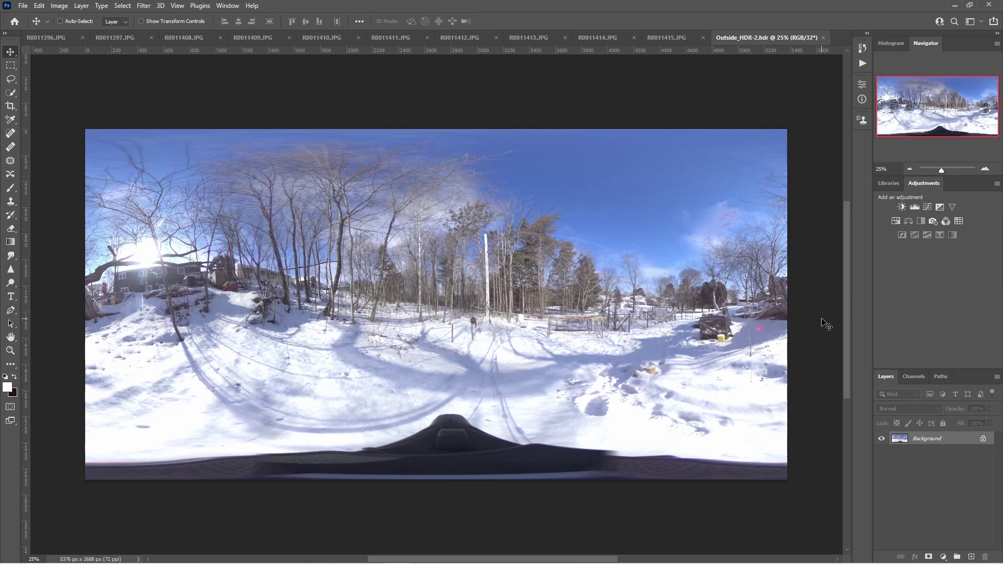
Set the panorama's Exposure adjustment to -1.77, then close Photoshop
left_click(60, 6)
mouse_move(76, 34)
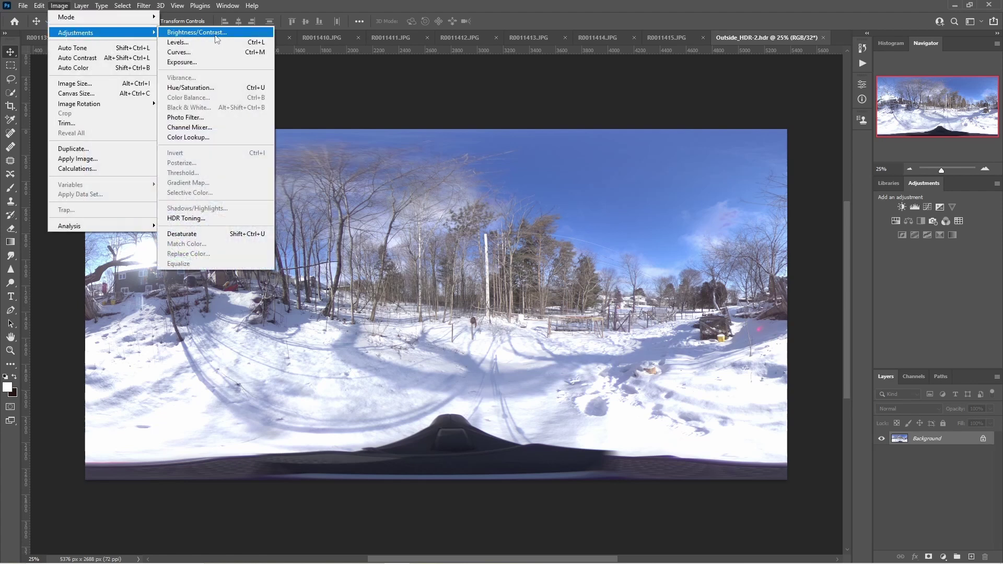
left_click(209, 62)
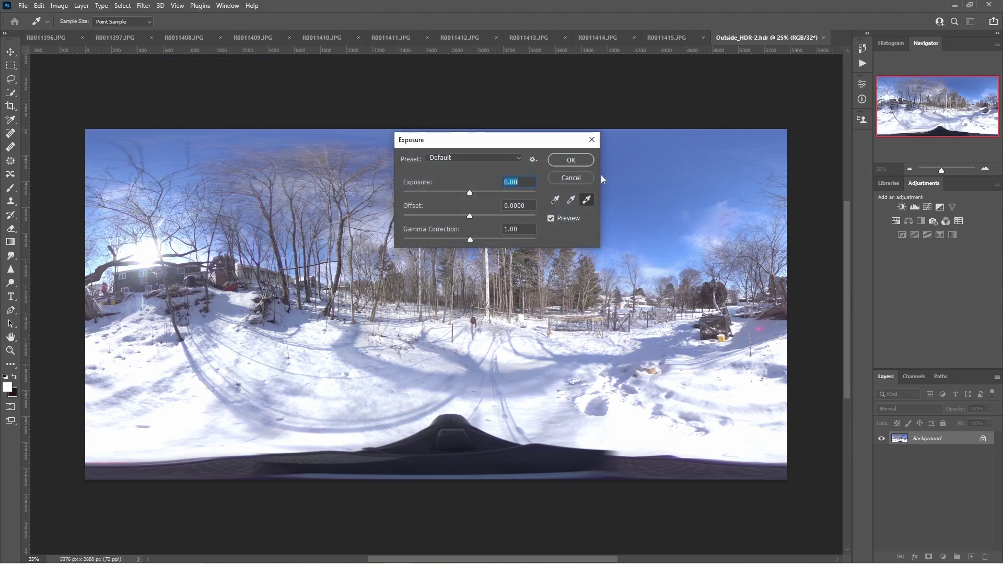
mouse_move(470, 194)
left_mouse_down()
mouse_move(486, 195)
mouse_move(443, 201)
mouse_move(452, 199)
left_mouse_up()
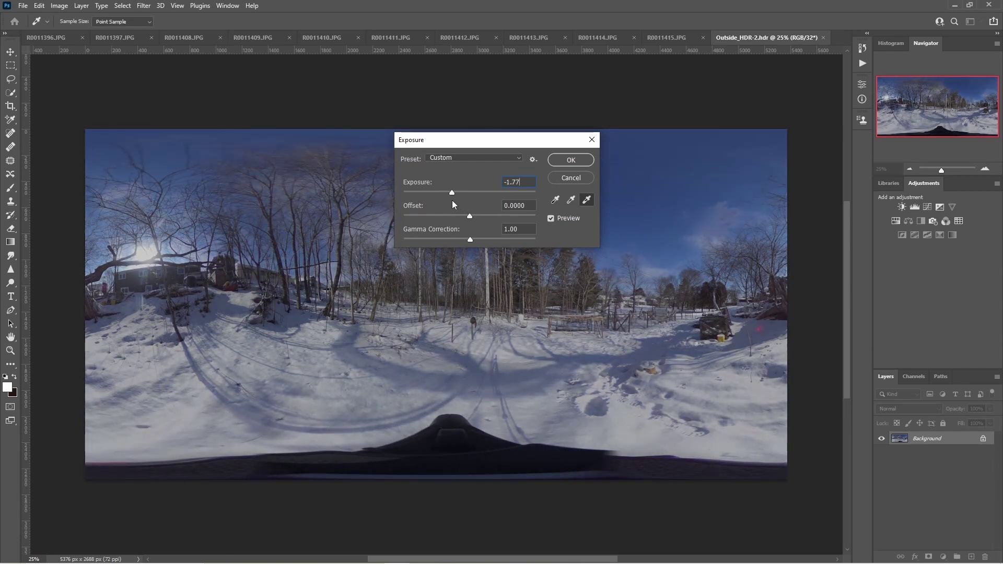
key("BackSpace")
type("7")
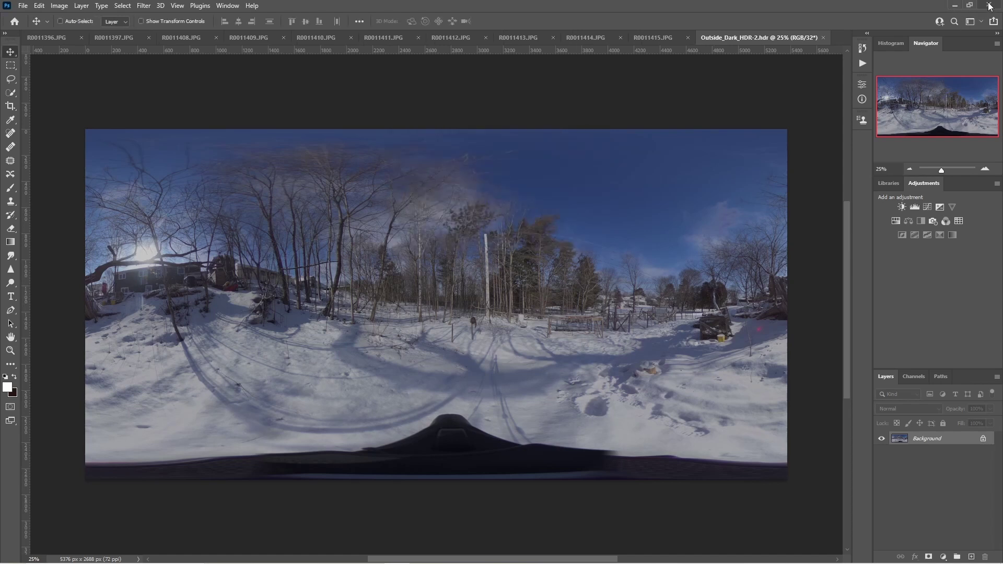
left_click(989, 5)
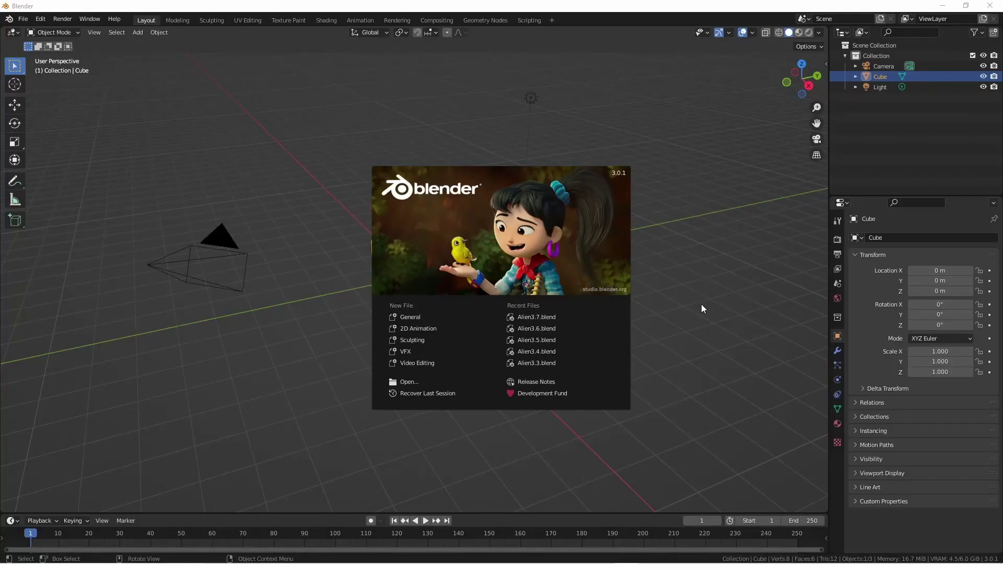
Delete the default camera, cube and light from the scene
left_click(700, 305)
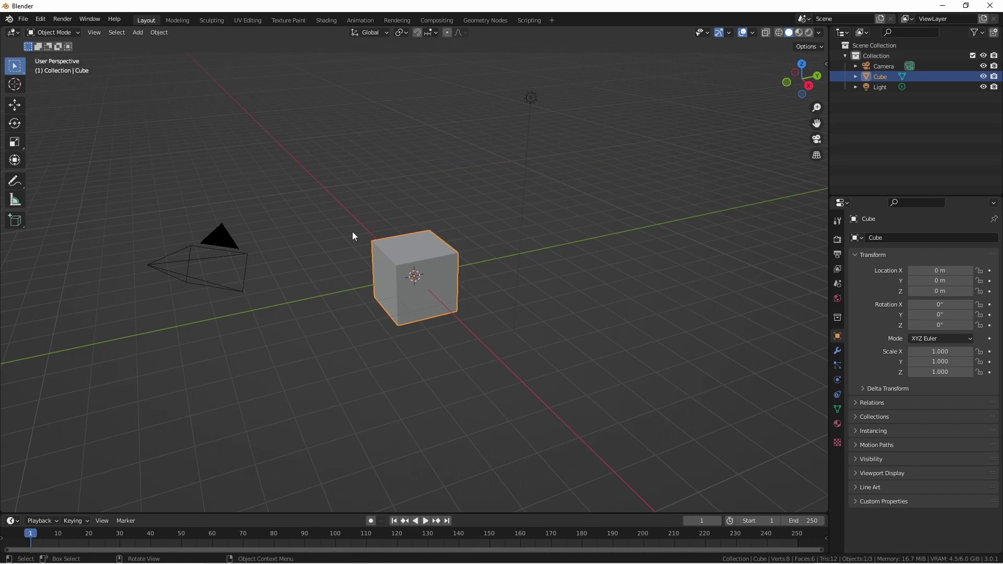
key("a")
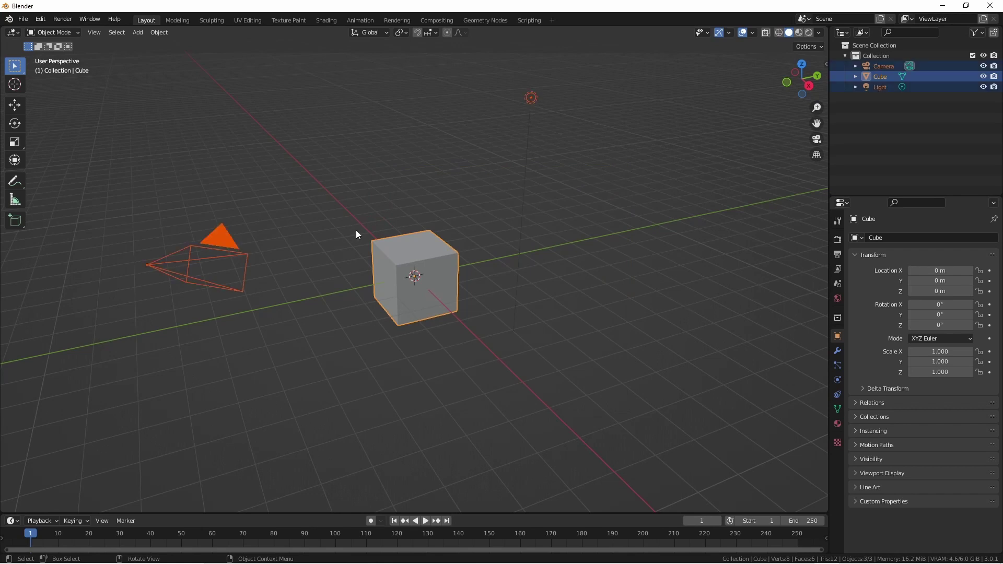
key("x")
left_click(355, 230)
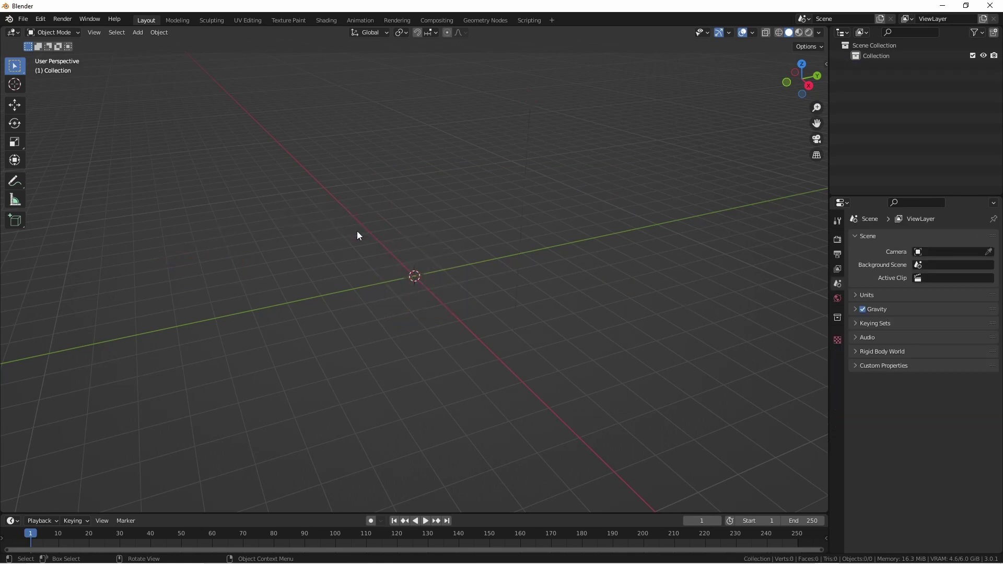
Enable the Development: blendartrack add-on and show its BlendArTrack sidebar panel
left_click(41, 19)
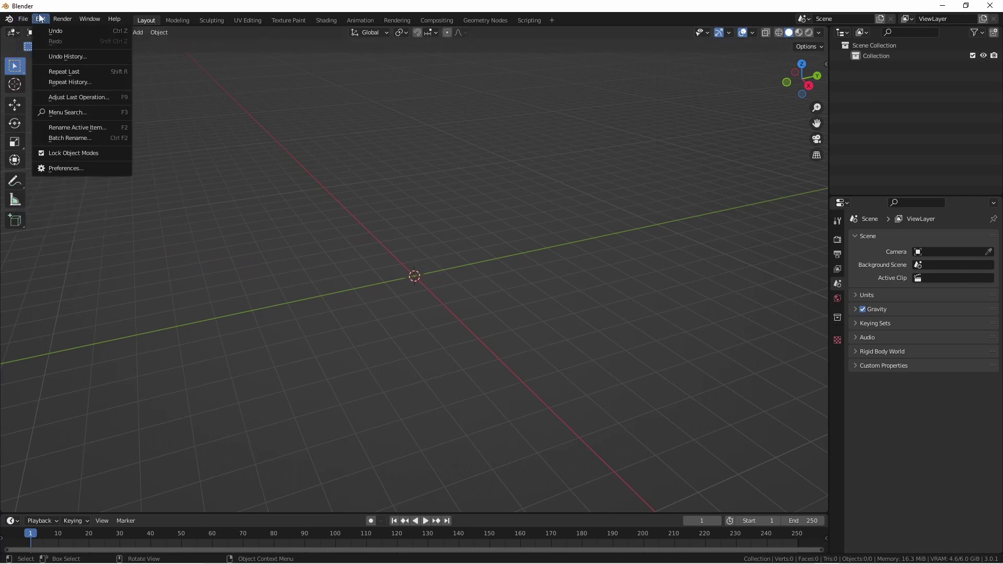
left_click(55, 168)
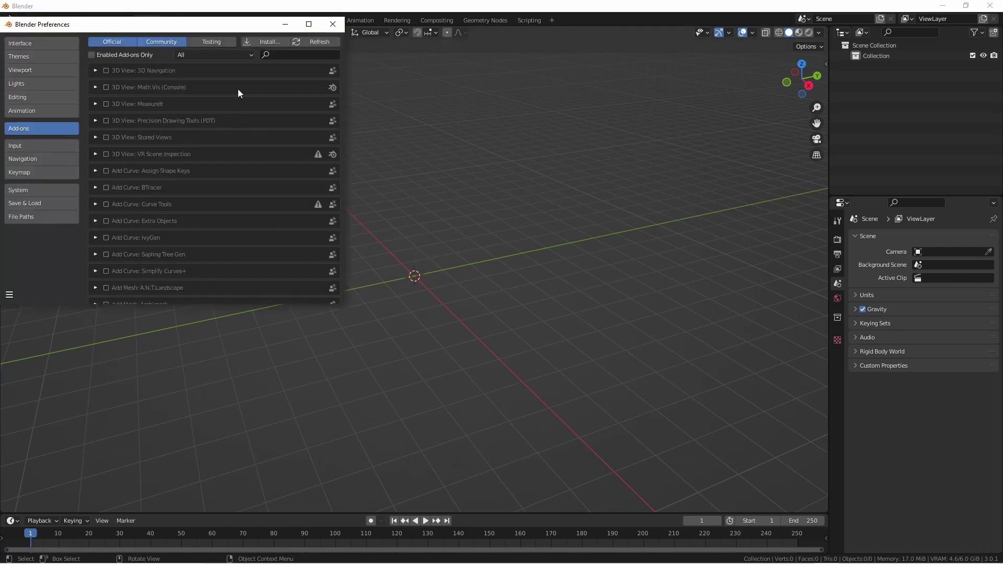
left_click(280, 55)
type("blendar")
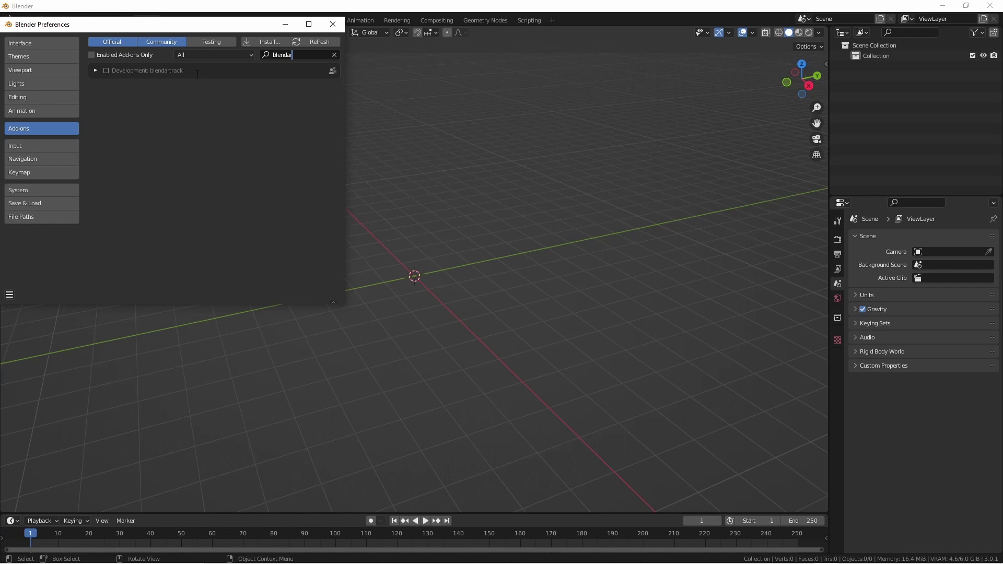
left_click(270, 47)
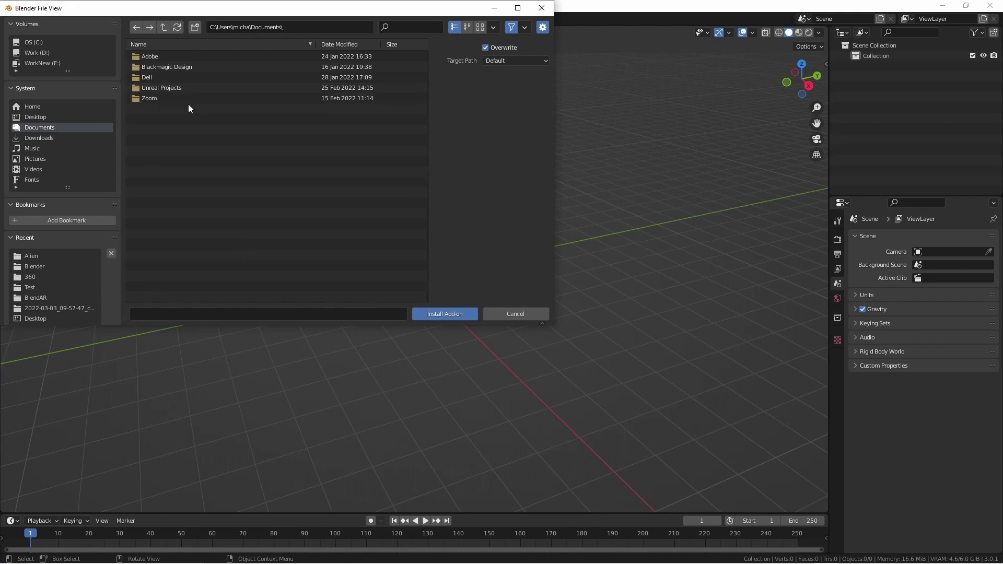
left_click(538, 313)
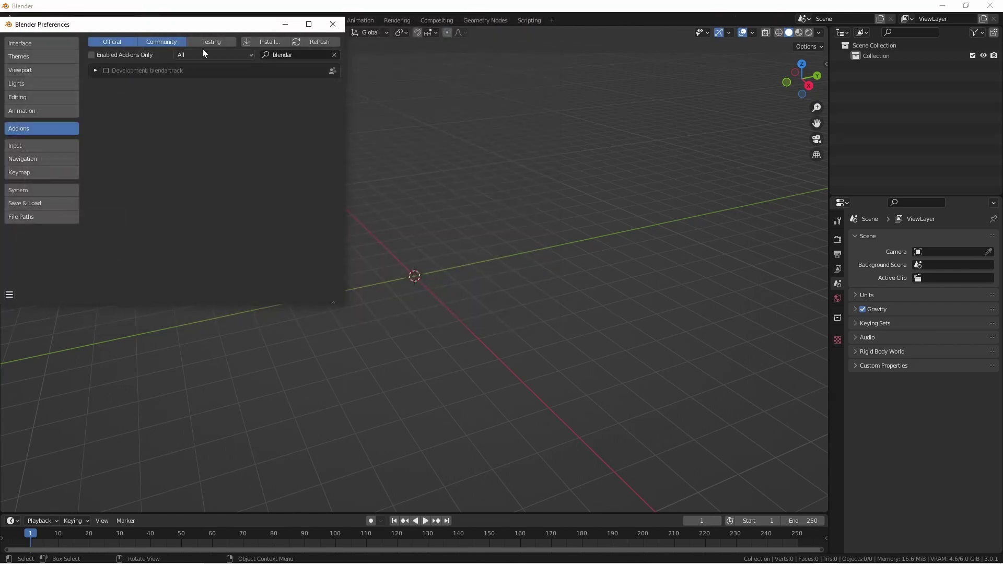
left_click(107, 71)
left_click(340, 25)
left_click(821, 129)
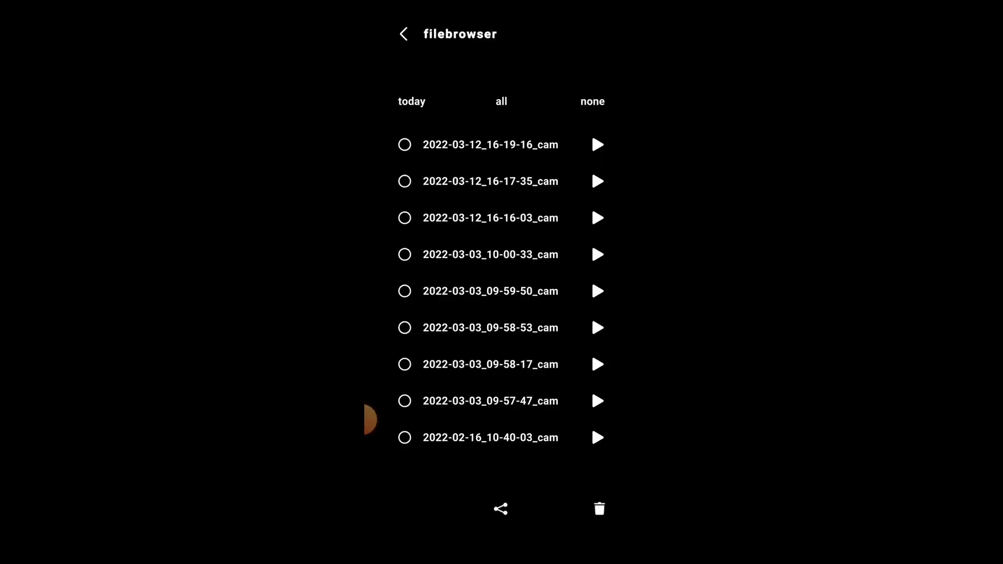
Select the 2022-03-12_16-19-16_cam recording, then tap 'all'
left_click(404, 144)
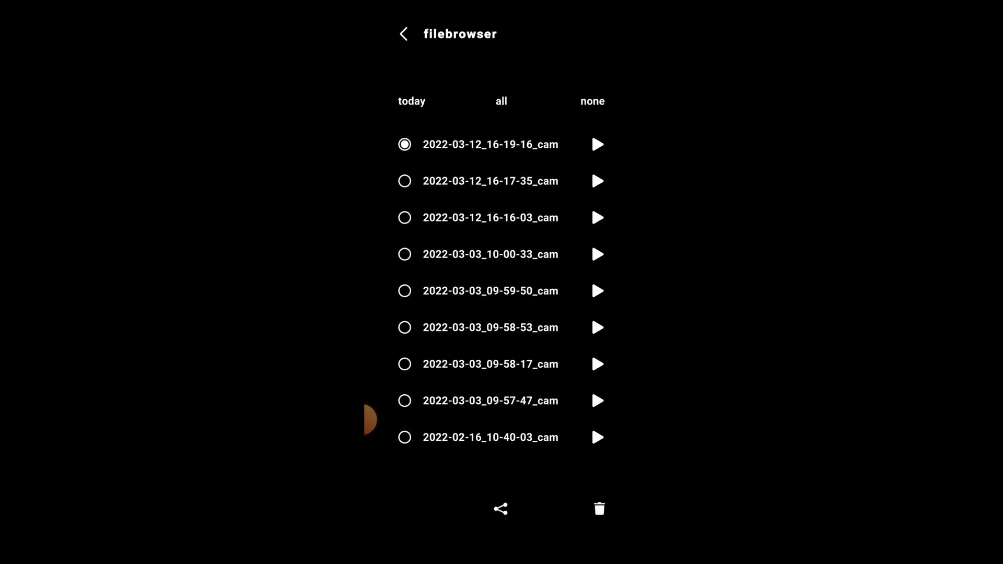
left_click(501, 101)
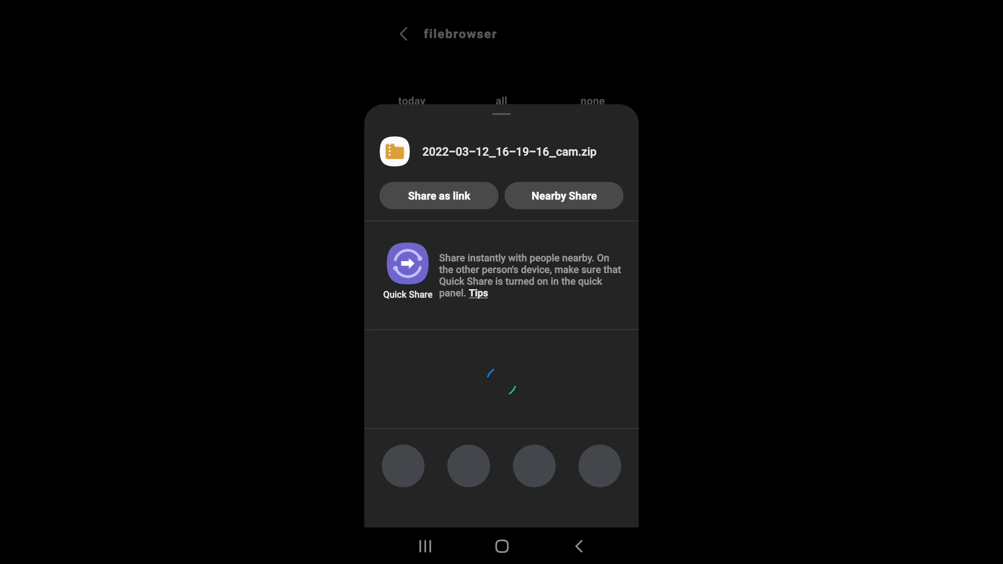
Locate 2022-03-12_16-19-16_cam.zip in the phone's com.cgtinker.Retargeter files folder
scroll(501, 282, "down", 5)
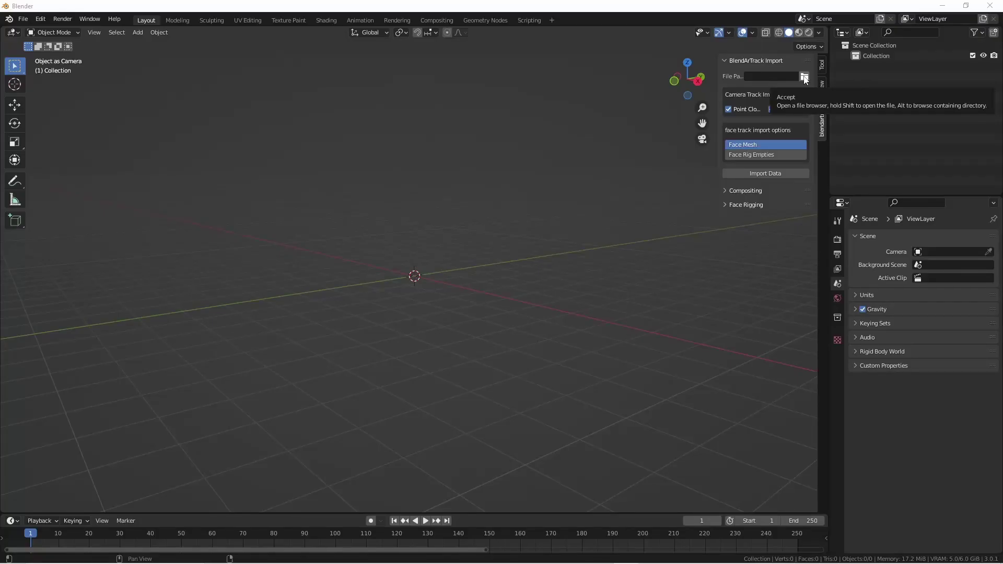
Import BlendAR's 2022-03-03_09-57-47_cam.zip as tracking data, bringing in the camera and empties
left_click(804, 77)
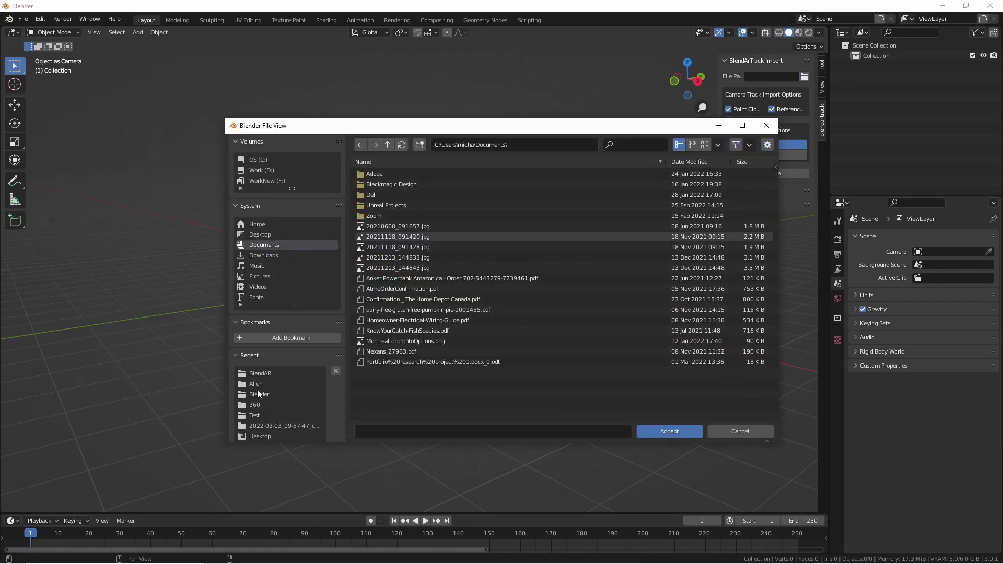
left_click(262, 373)
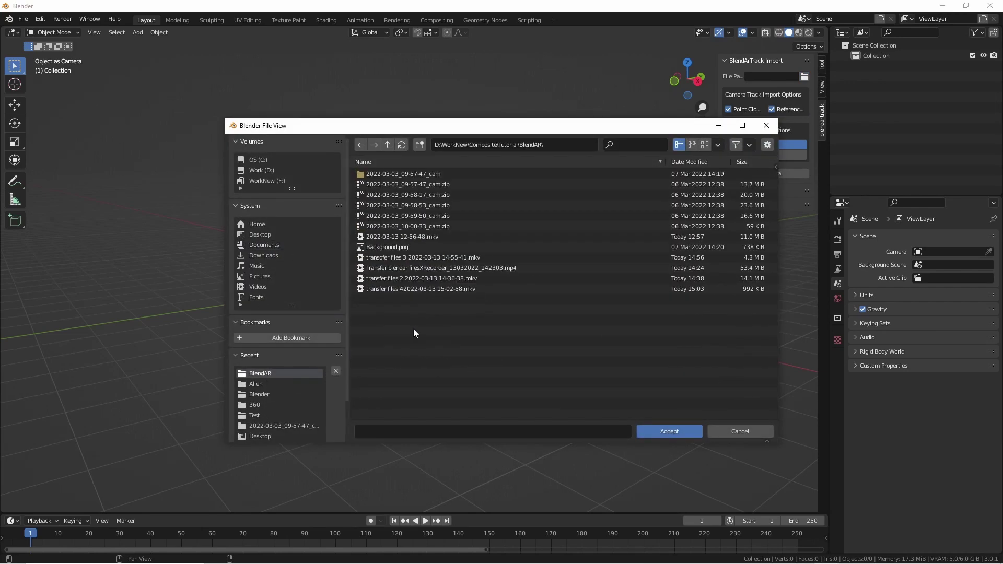
left_click(423, 184)
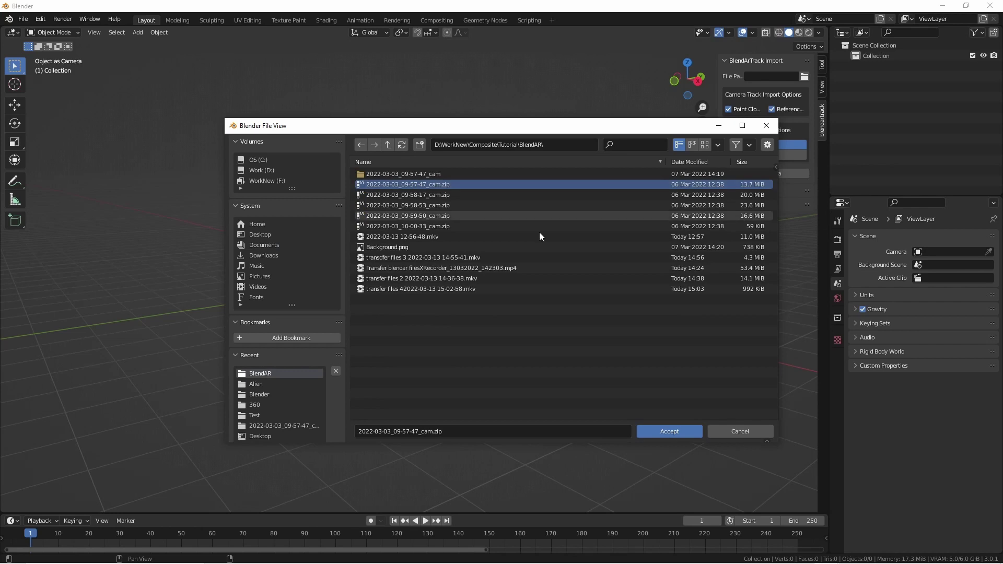
left_click(669, 432)
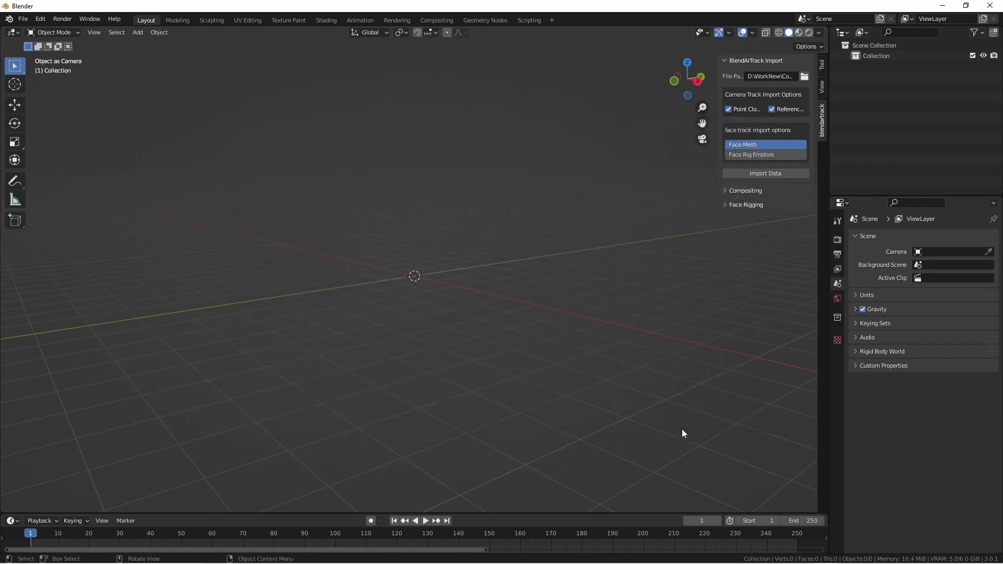
left_click(782, 174)
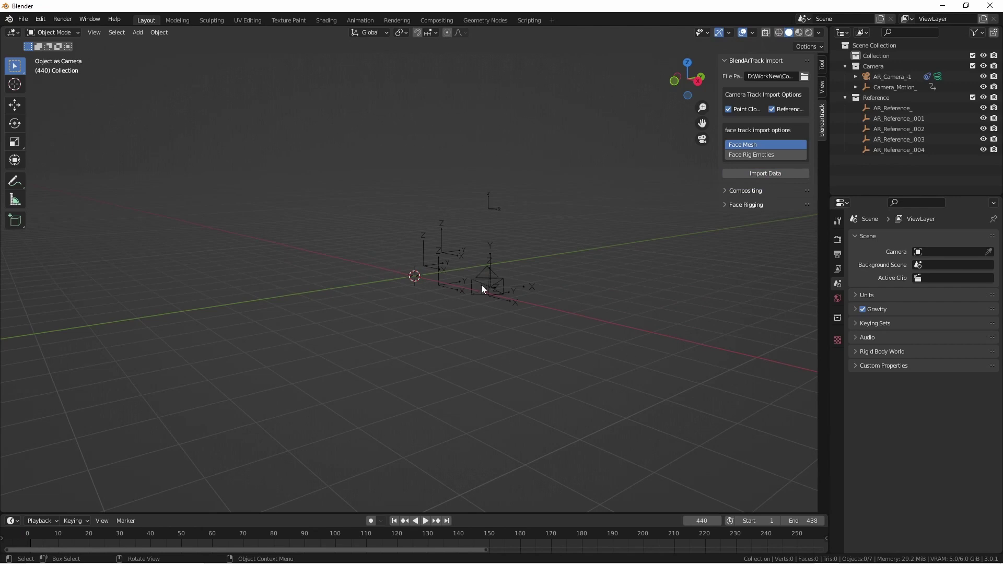
Select AR_Camera_-1, look through it and play the tracked animation
left_click(480, 287)
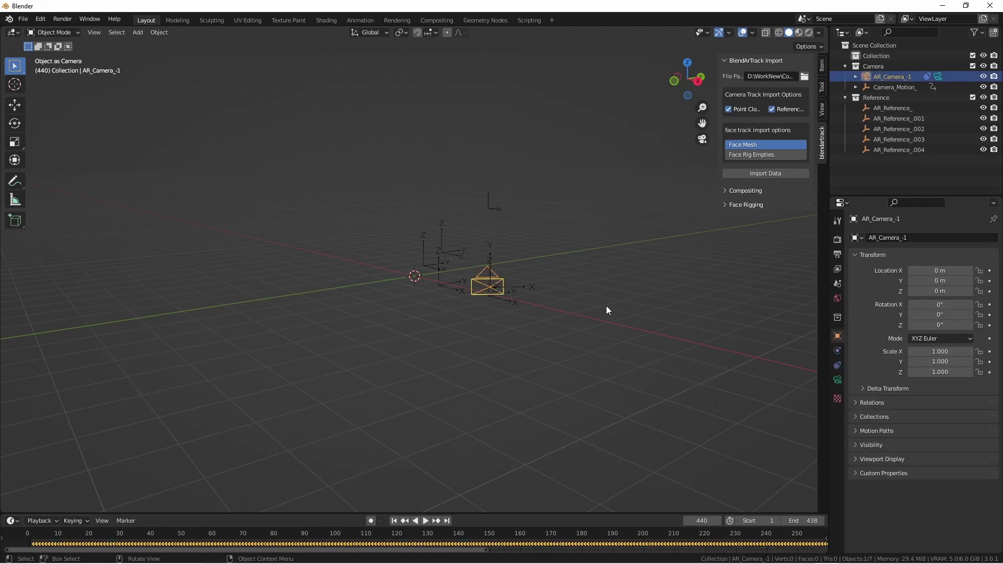
key("KP_0")
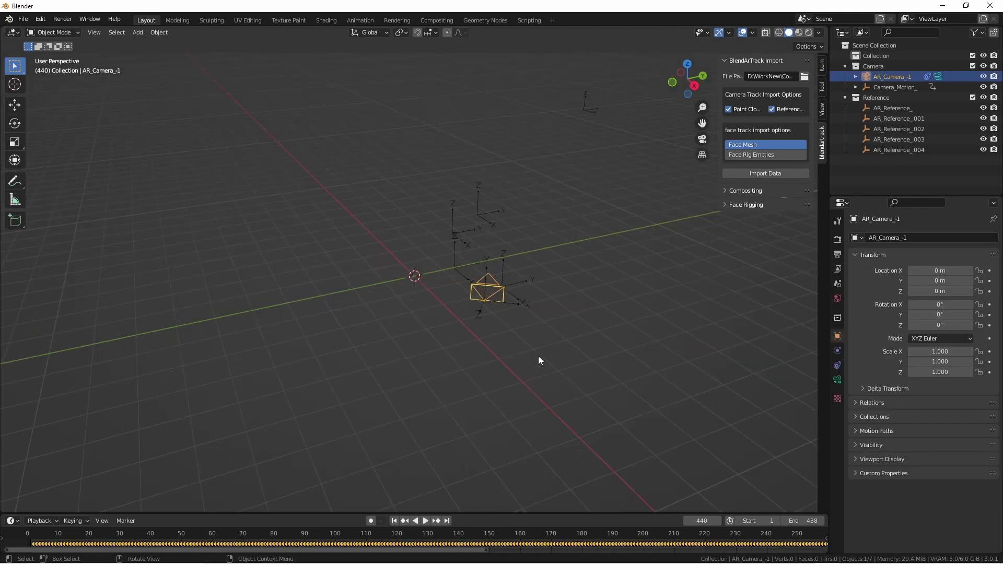
key("KP_0")
key("space")
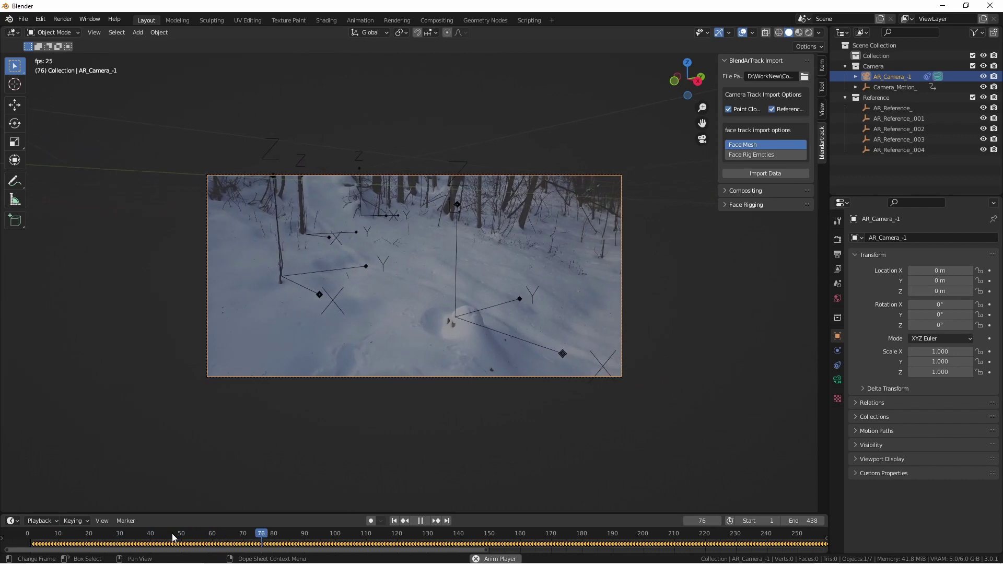
Replay the footage from frame 46, stop at frame 247, and deselect the camera
left_click(171, 534)
key("space")
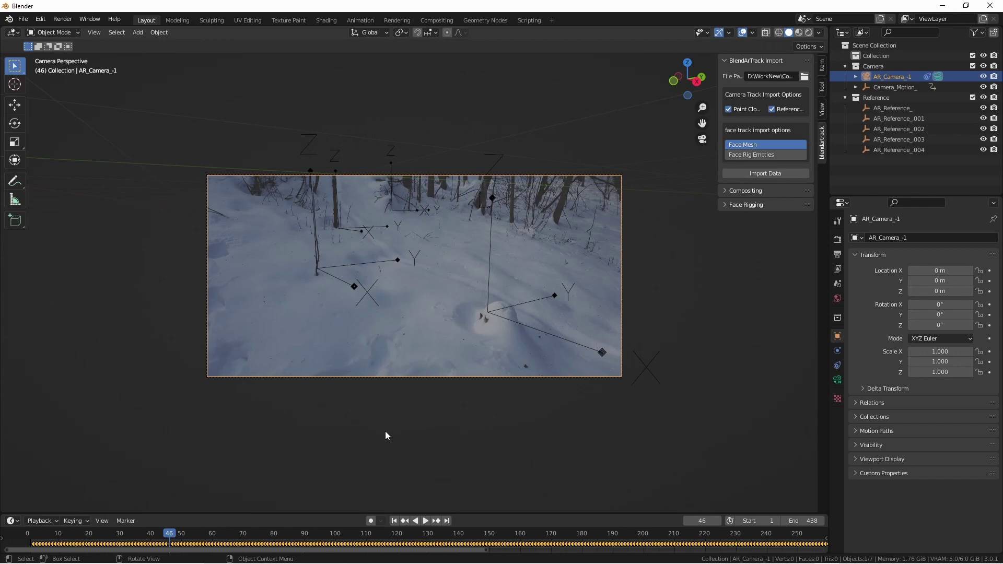
key("space")
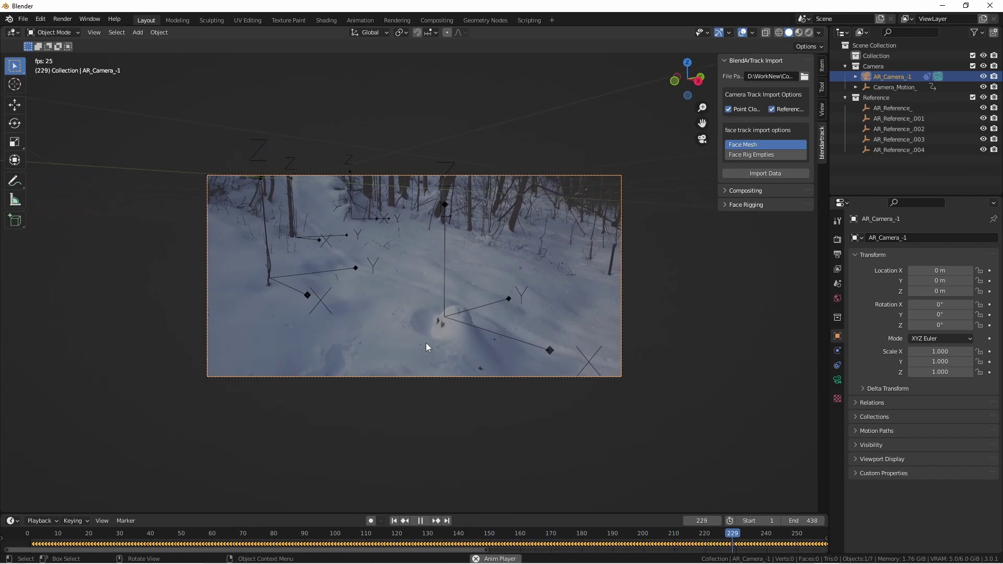
key("space")
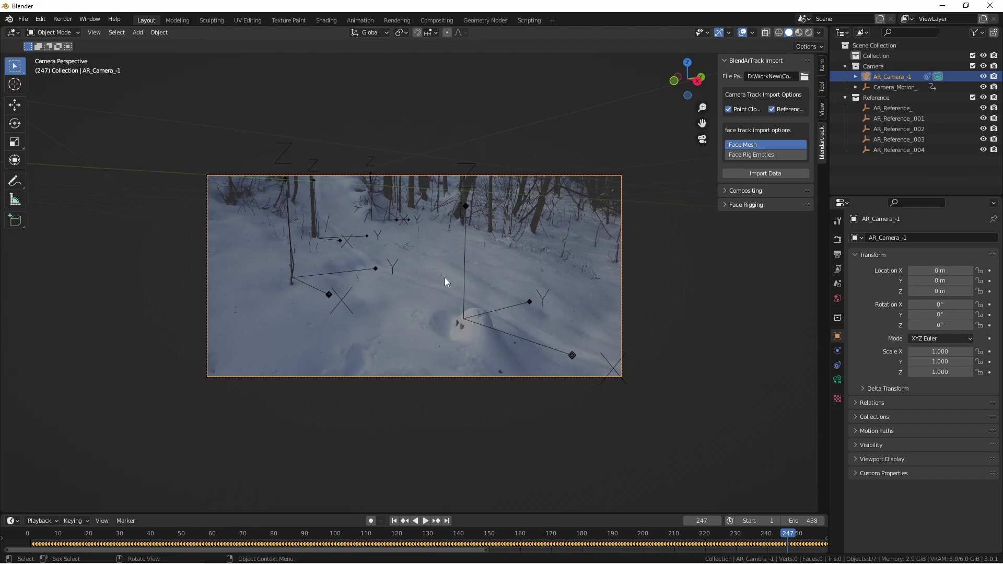
key("alt+a")
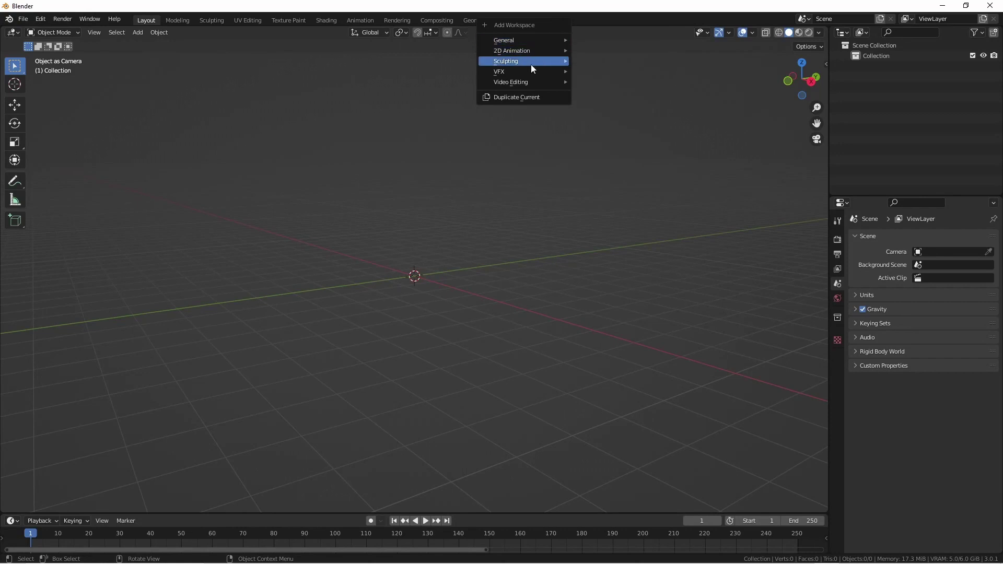
Add a VFX Motion Tracking workspace and open BlendAR's 2022-03-03_09-57-47_REC.mov clip
mouse_move(534, 70)
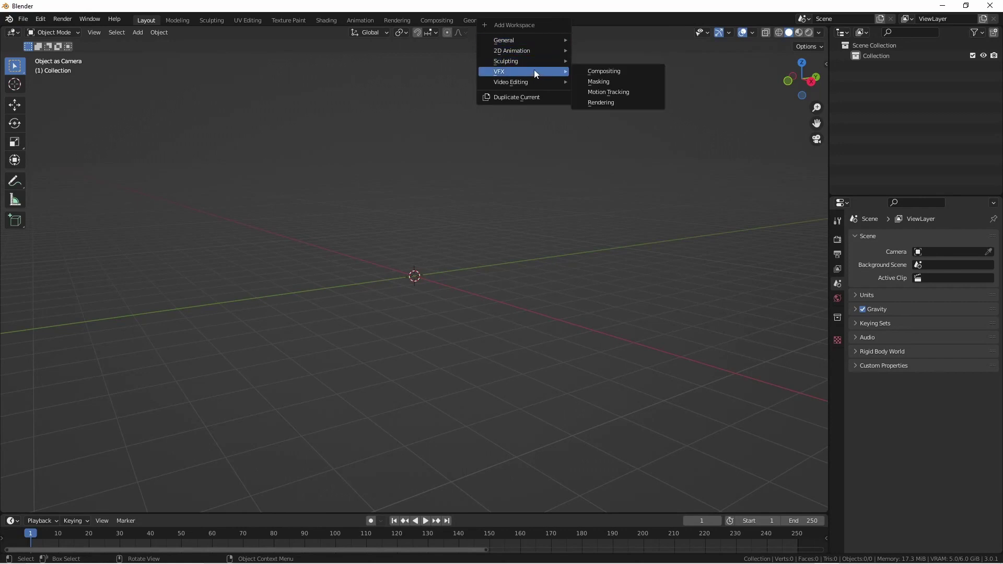
left_click(619, 90)
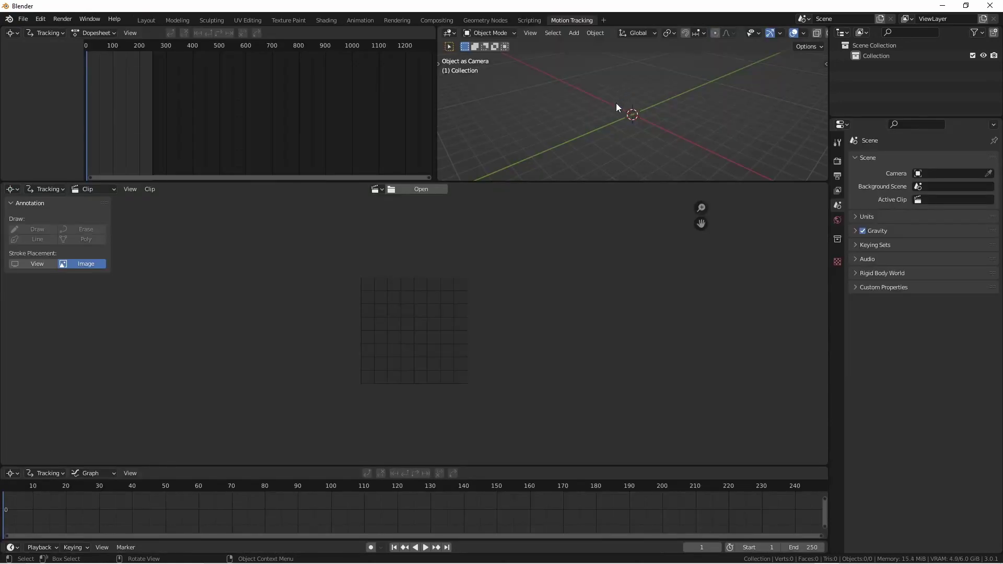
left_click(420, 190)
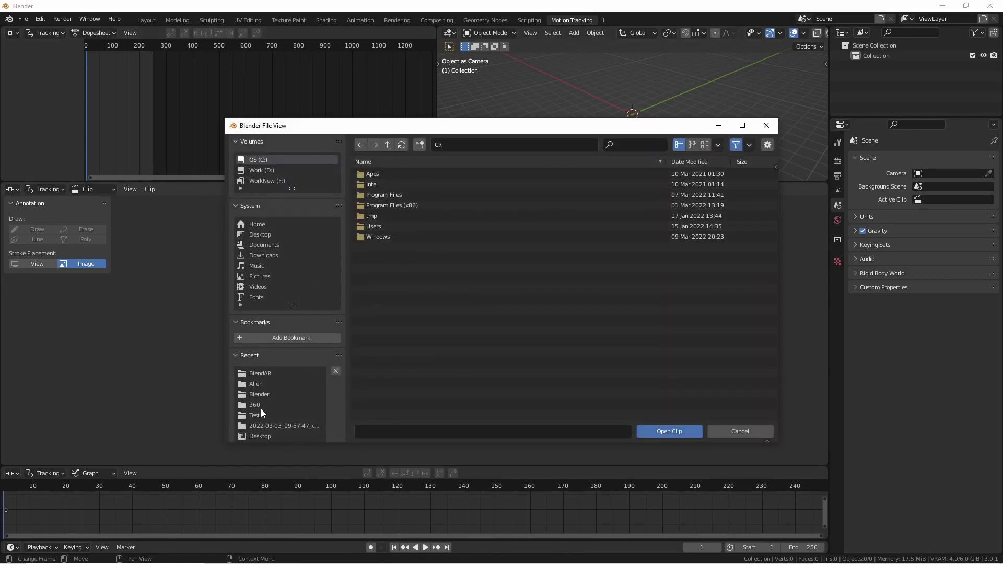
left_click(266, 374)
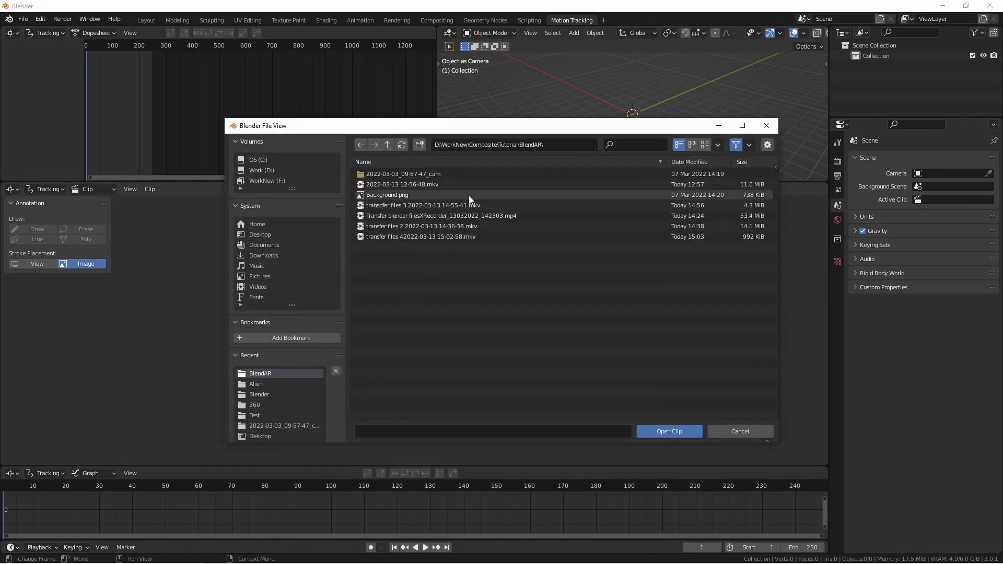
left_click(418, 174)
left_click(417, 184)
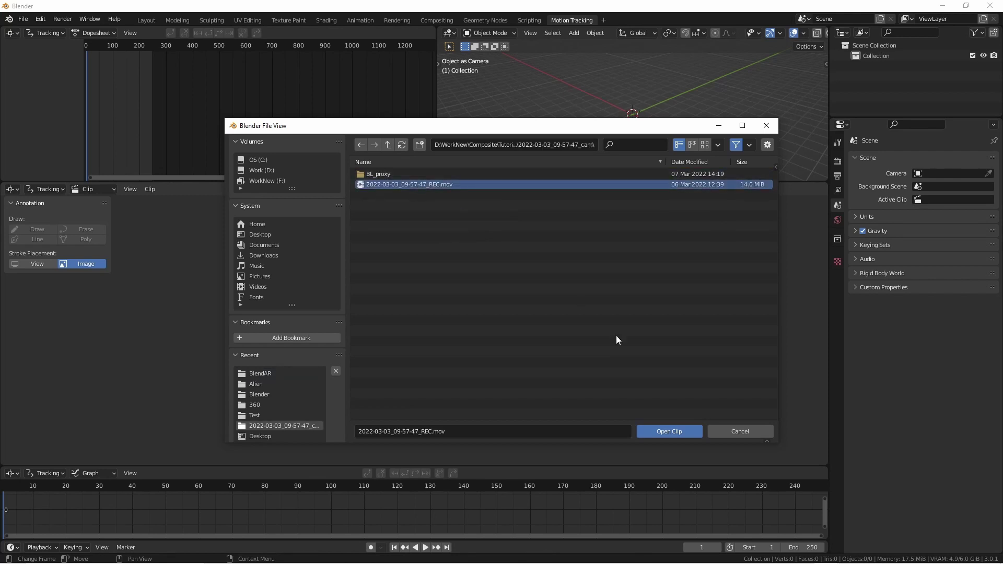
left_click(673, 431)
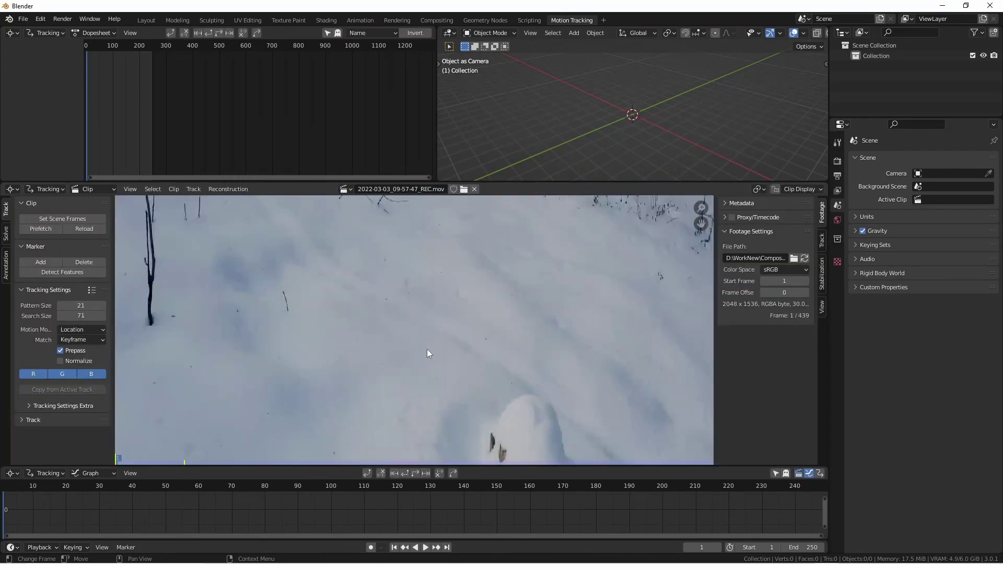
Use Set Scene Frames so the scene runs from frame 1 to 439
scroll(423, 326, "down", 4)
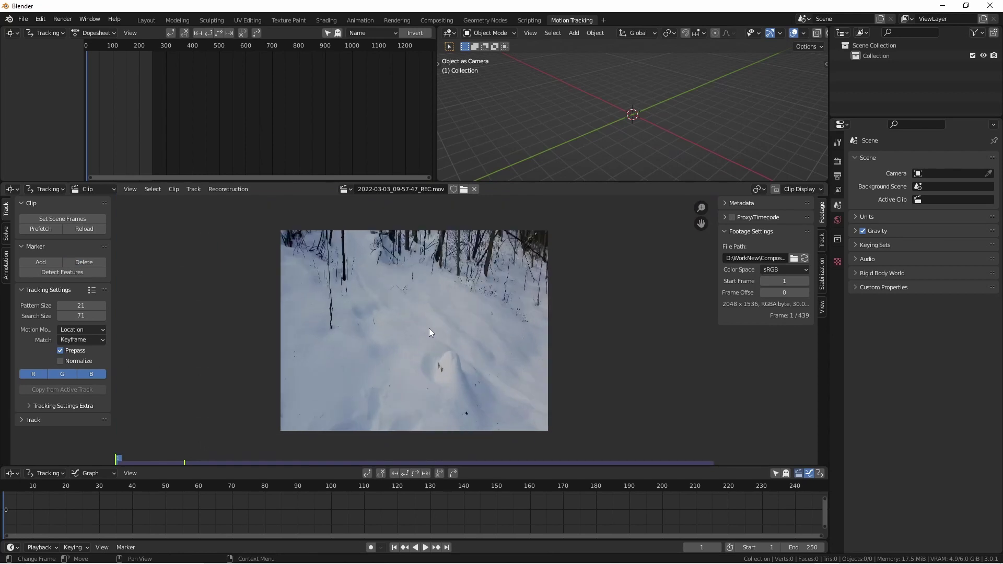
left_click(77, 217)
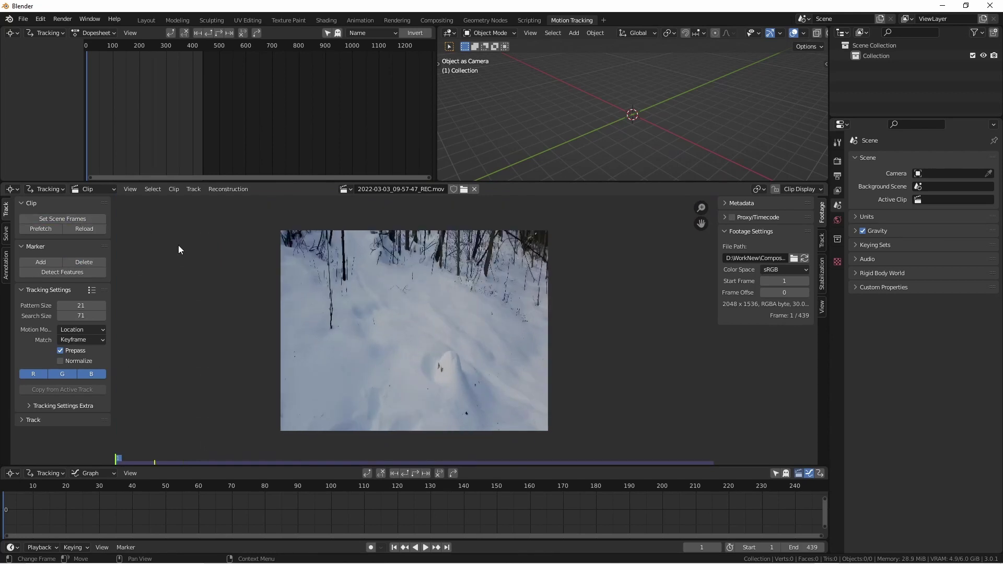
Detect features on the snow footage and expand the Tracking Settings Extra and Track panels
left_click(69, 275)
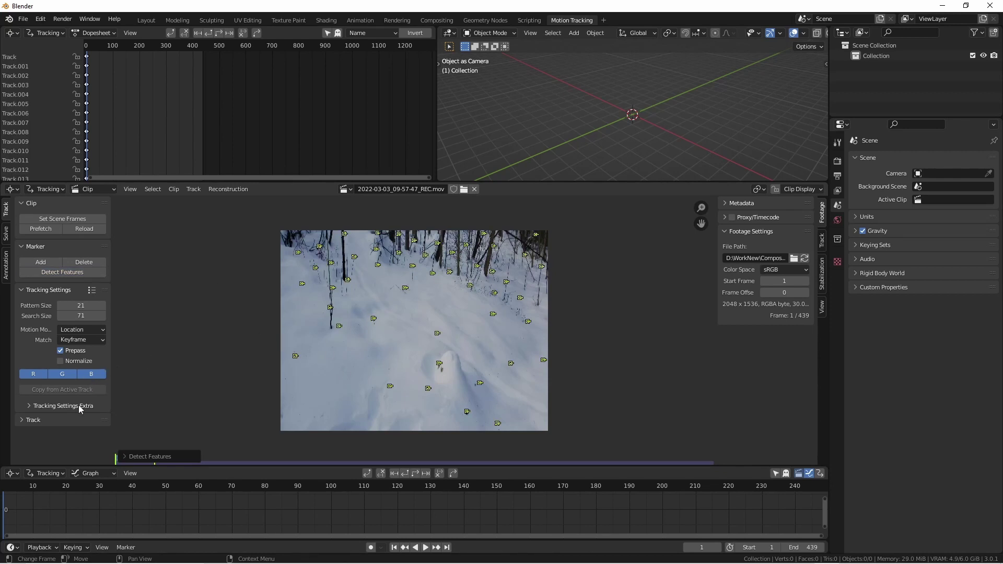
left_click(30, 406)
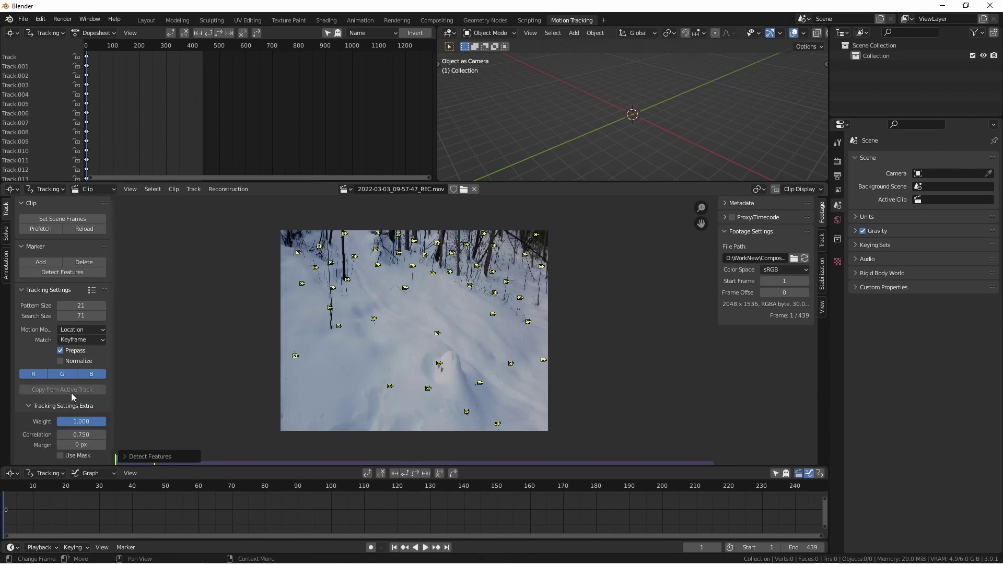
scroll(71, 392, "down", 2)
left_click(20, 458)
scroll(73, 405, "down", 3)
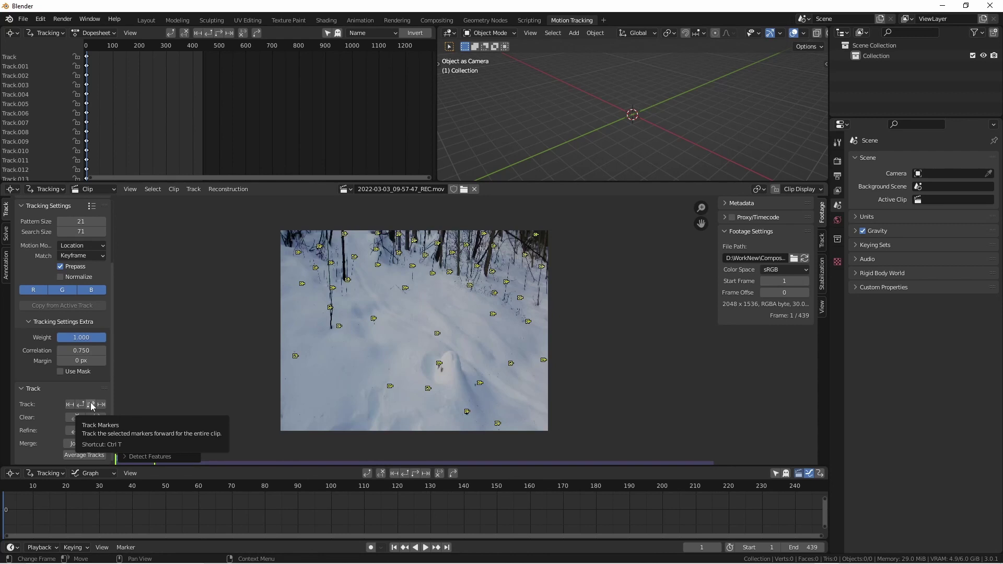
Track the markers forward to frame 149 and zoom the graph editor out
left_click(92, 407)
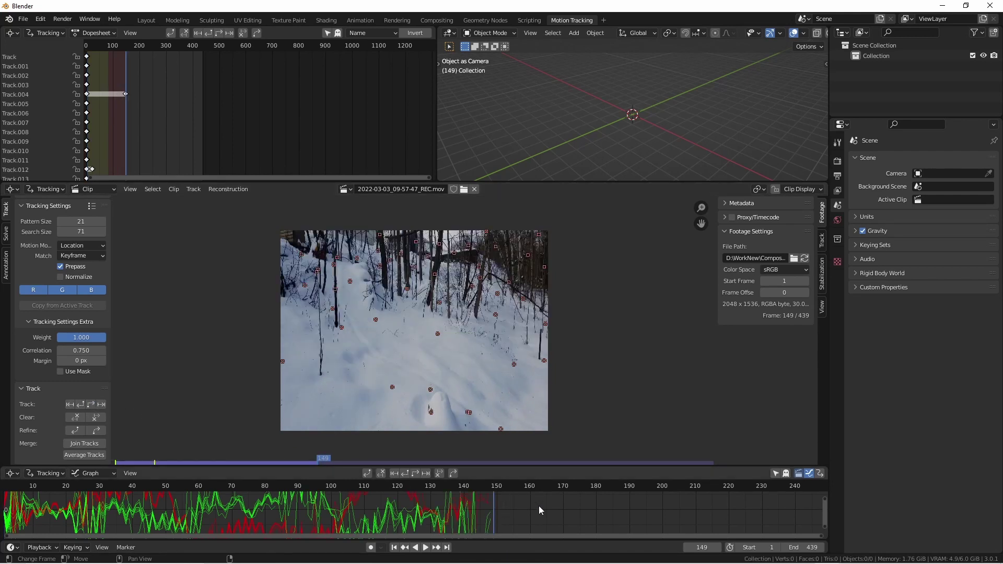
left_click_drag(511, 531, 916, 516)
scroll(720, 528, "down", 6)
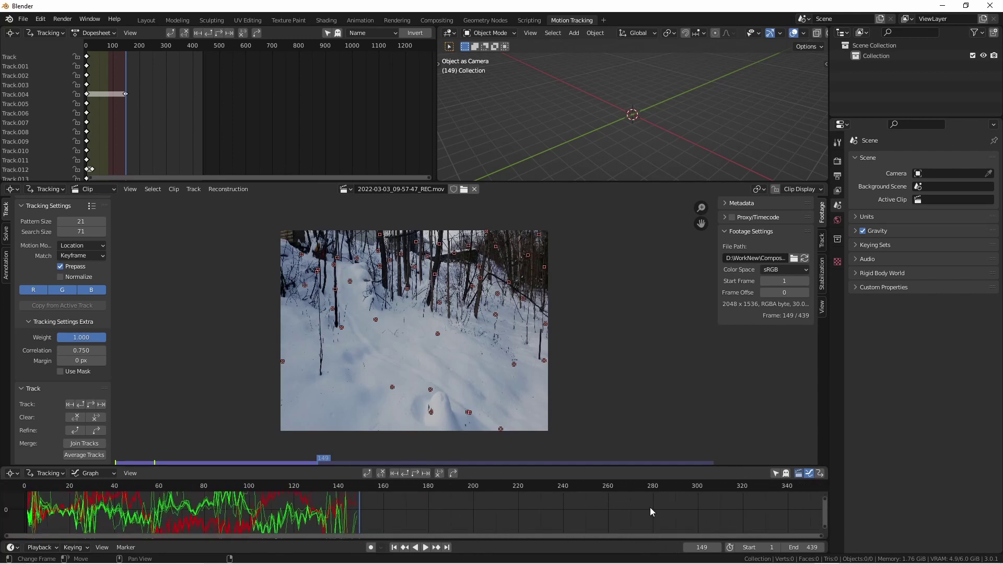
scroll(719, 505, "down", 1)
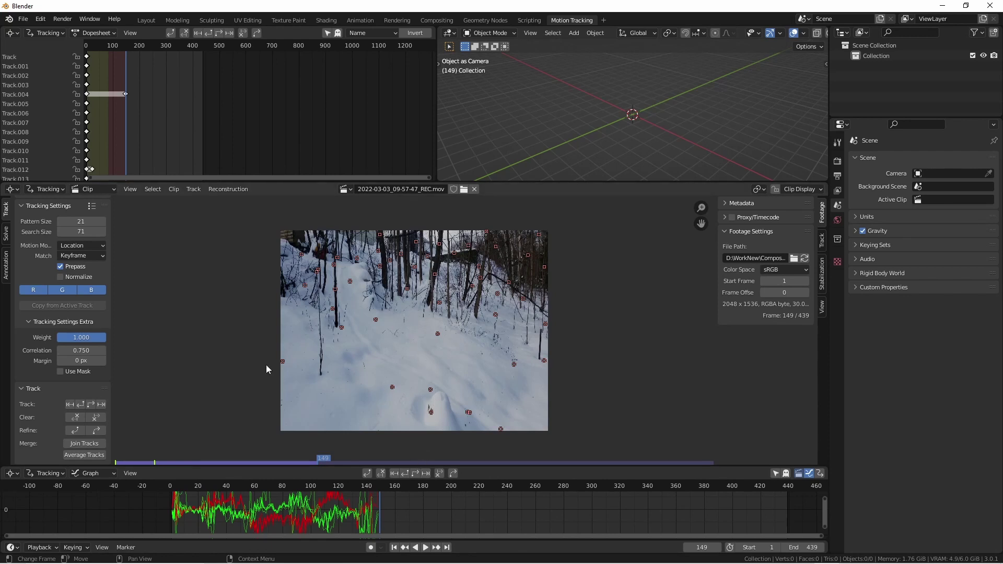
Detect new features at frames 149 and 189, tracking forward each time to frame 439
scroll(93, 405, "up", 5)
left_click(70, 272)
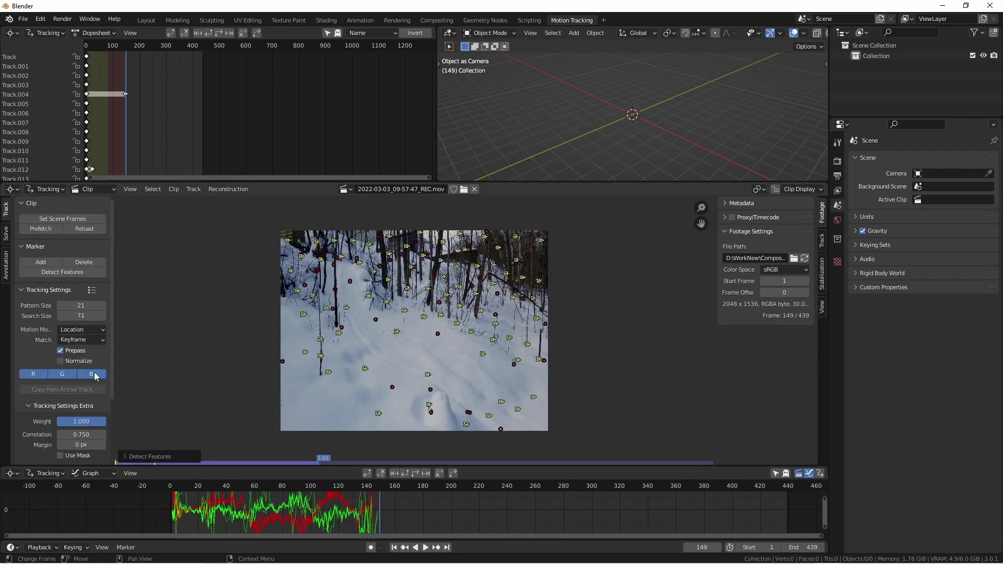
scroll(85, 423, "down", 2)
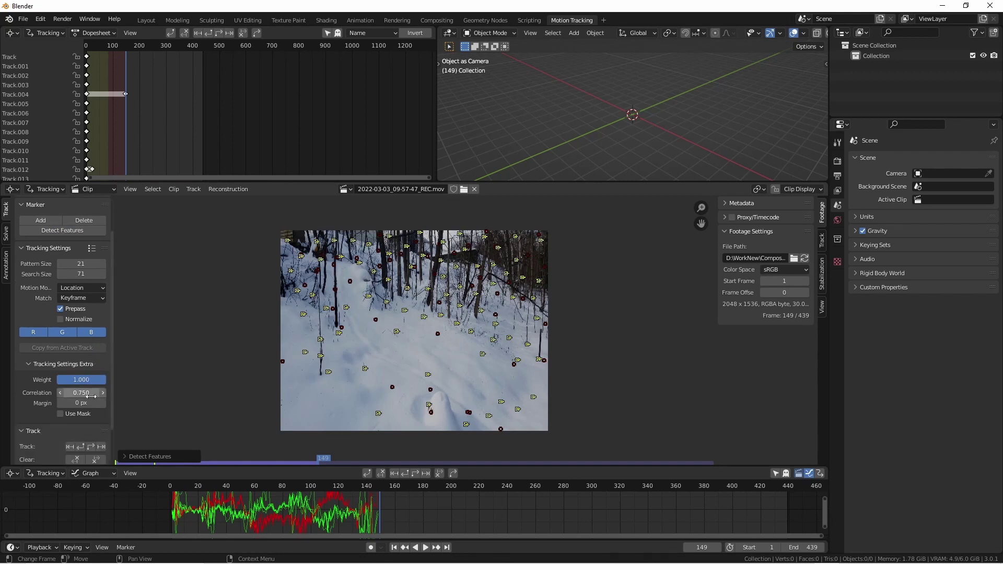
left_click(93, 447)
scroll(83, 339, "up", 2)
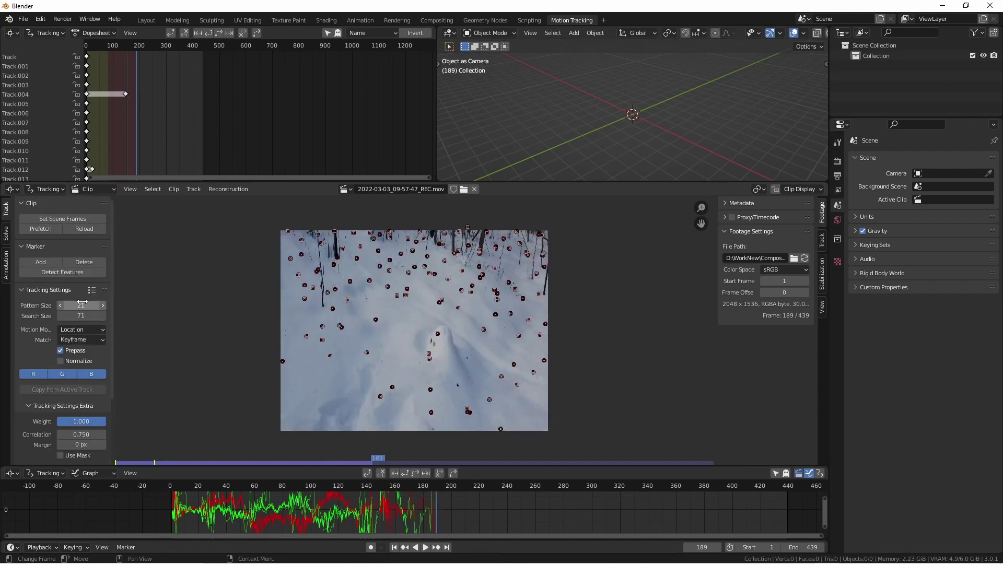
left_click(83, 275)
scroll(85, 394, "down", 3)
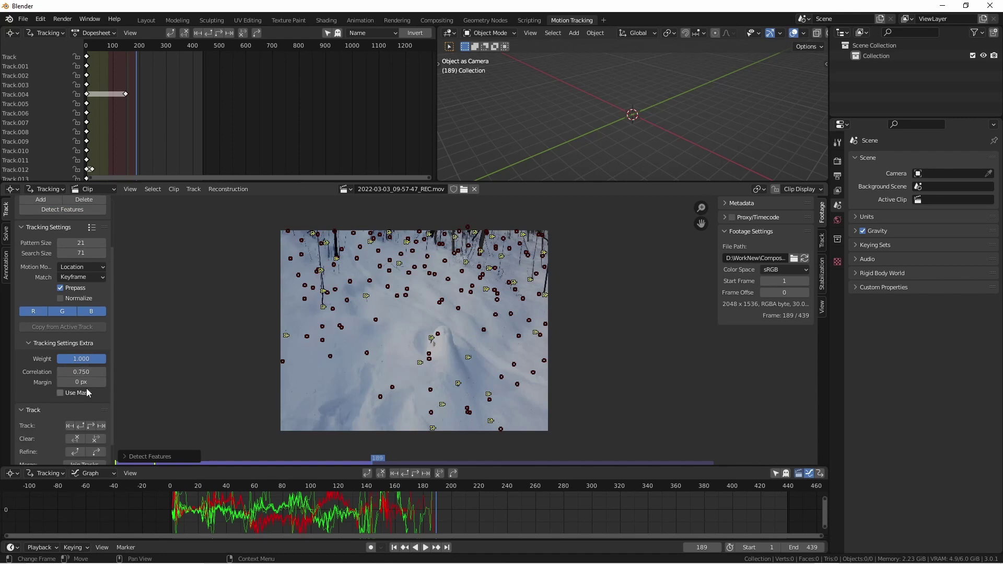
left_click(90, 426)
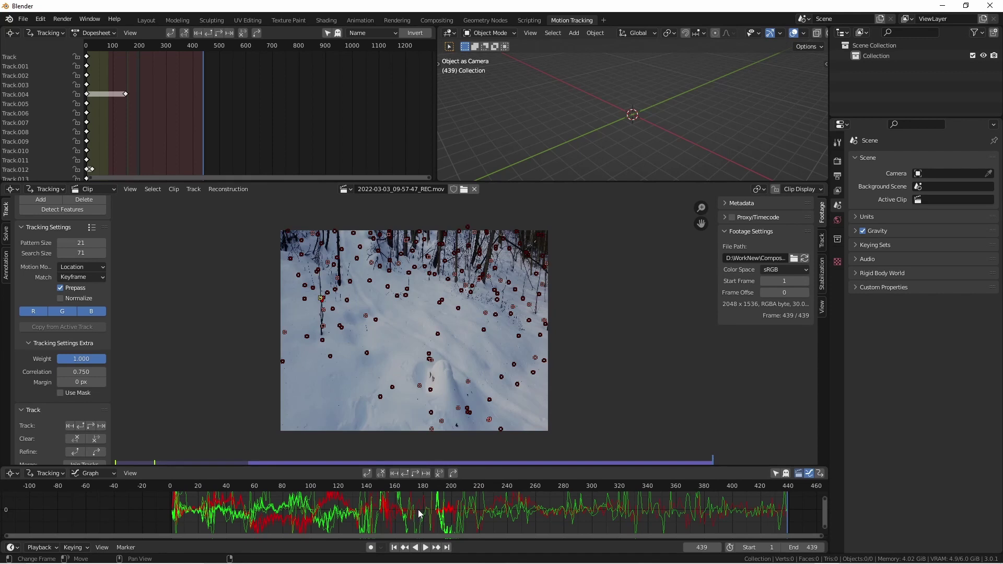
Select a marker near the bottom of the footage and zoom in to inspect it
left_click(392, 387)
scroll(403, 401, "up", 1)
scroll(405, 402, "up", 4)
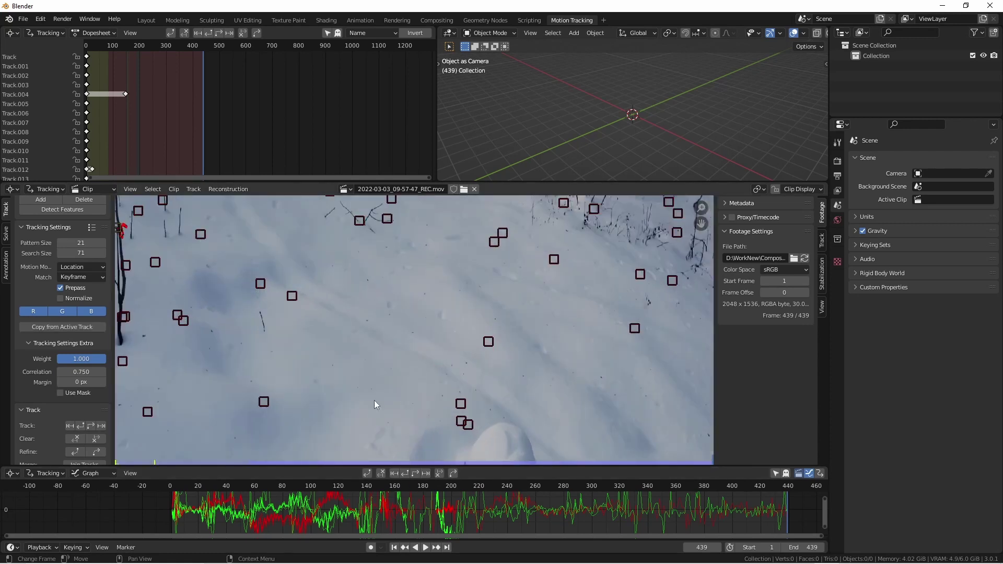
middle_click_drag(372, 399, 374, 472)
scroll(506, 384, "down", 8)
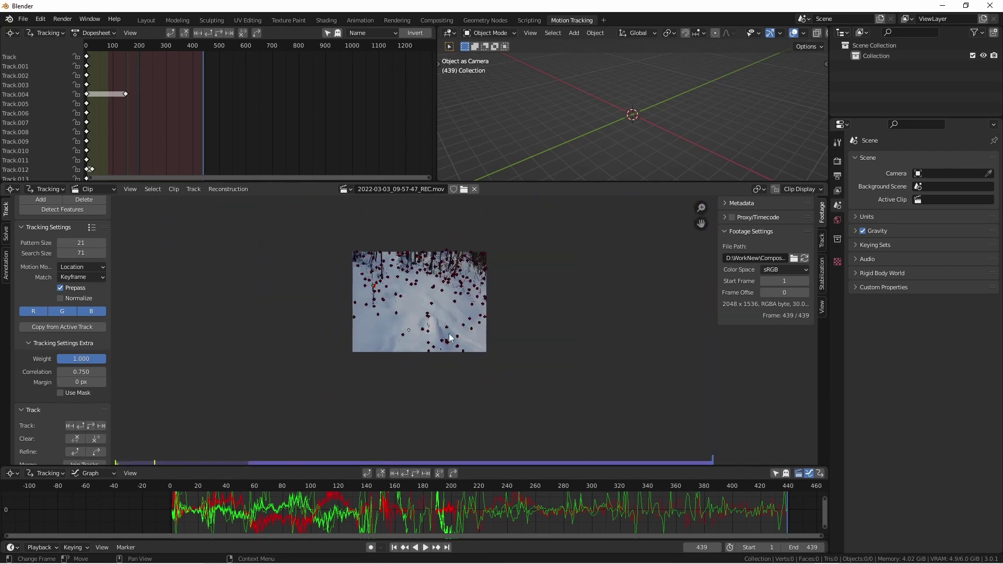
middle_click_drag(438, 328, 438, 375)
scroll(77, 353, "up", 3)
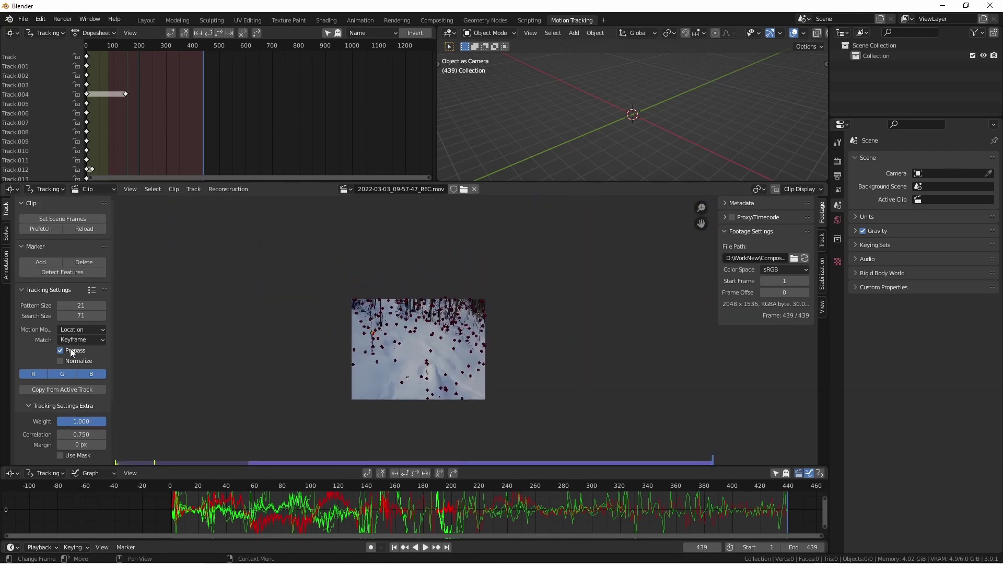
Run Solve Camera Motion from the Solve tab, giving a 32.20 px solve error
scroll(73, 345, "down", 1, "ctrl")
left_click(78, 331)
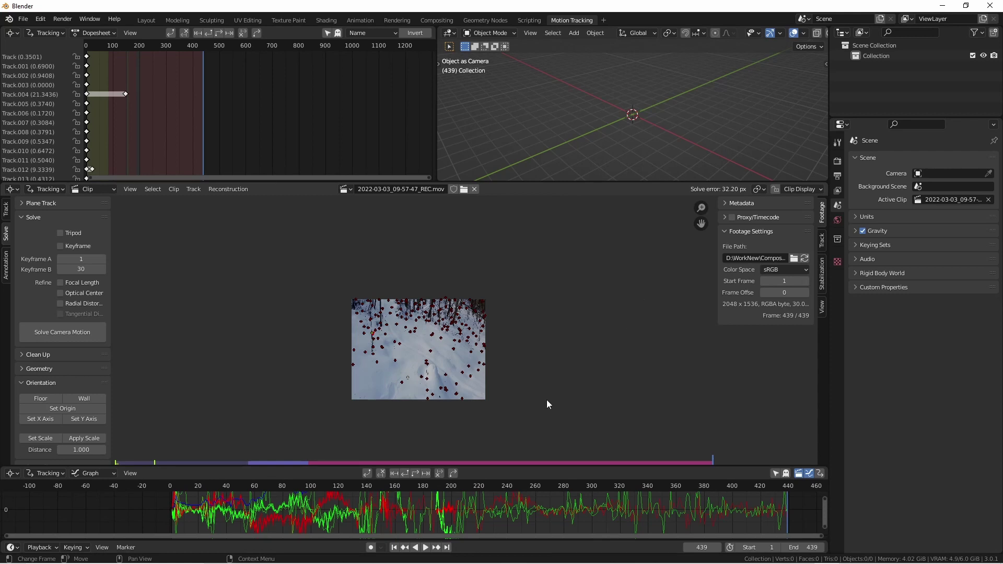
Add a camera to the scene with Shift+A
scroll(63, 366, "down", 2)
middle_click_drag(595, 130, 614, 153)
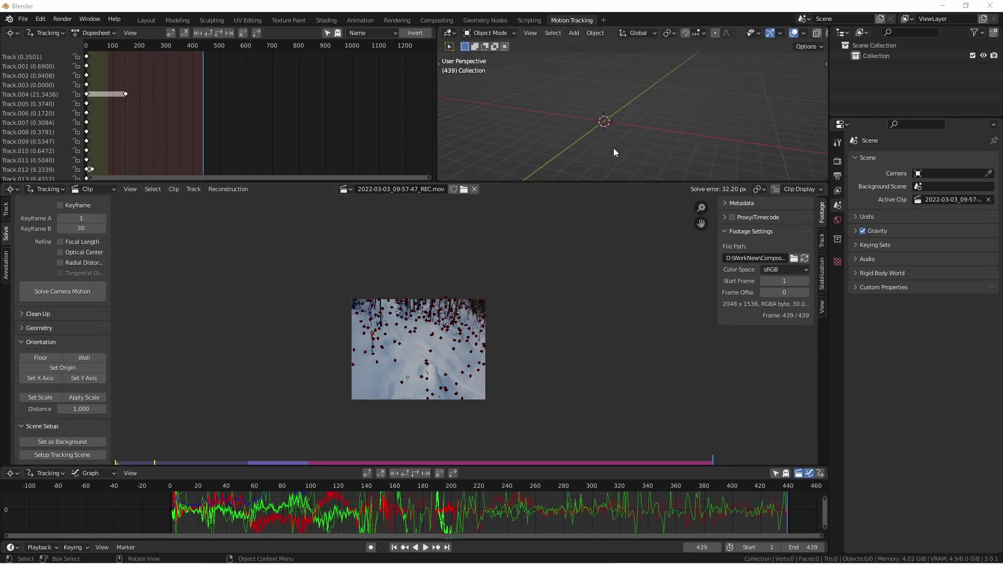
key("shift+a")
mouse_move(623, 146)
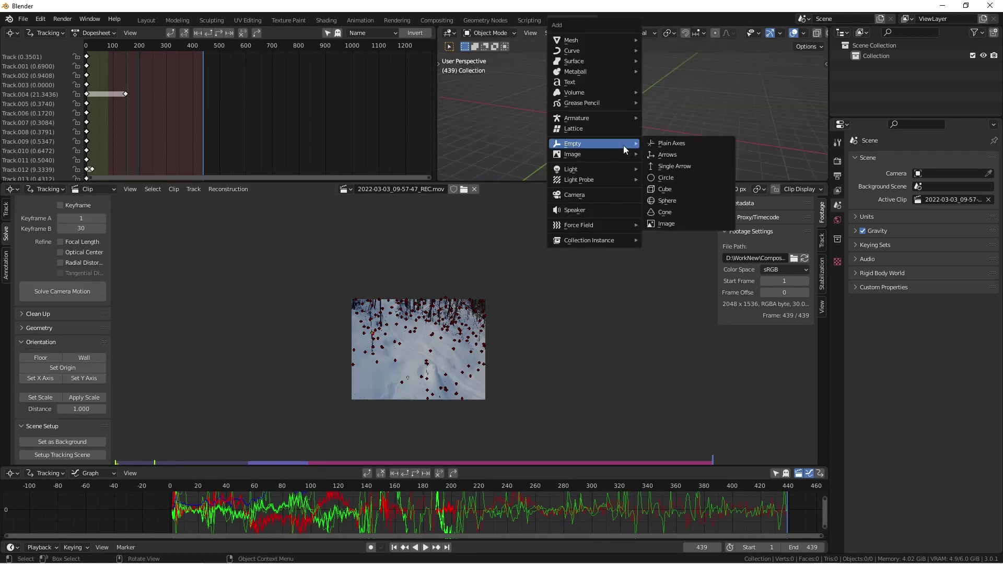
left_click(612, 194)
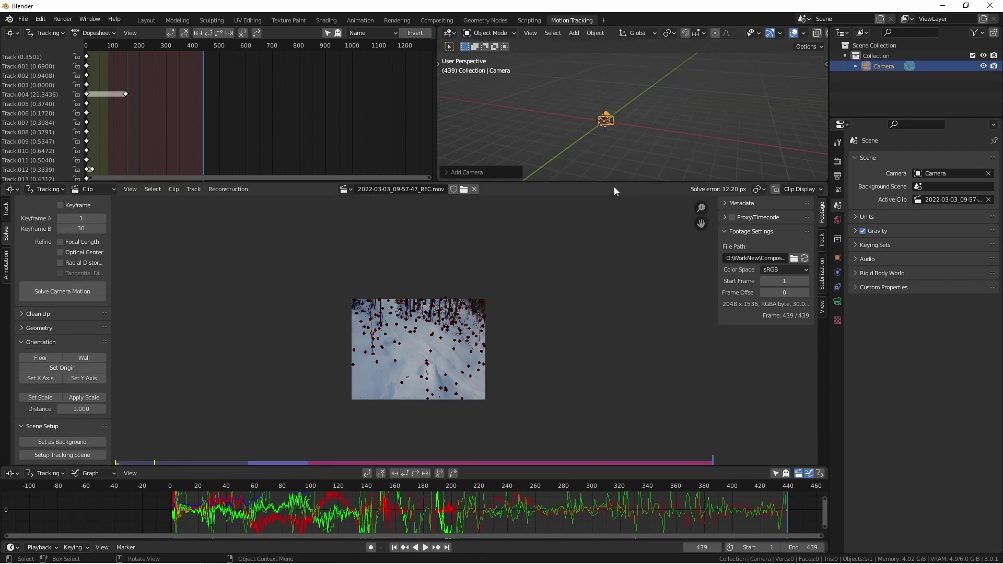
Re-solve the camera, set the footage as background, set origin, and run Setup Tracking Scene
left_click(97, 296)
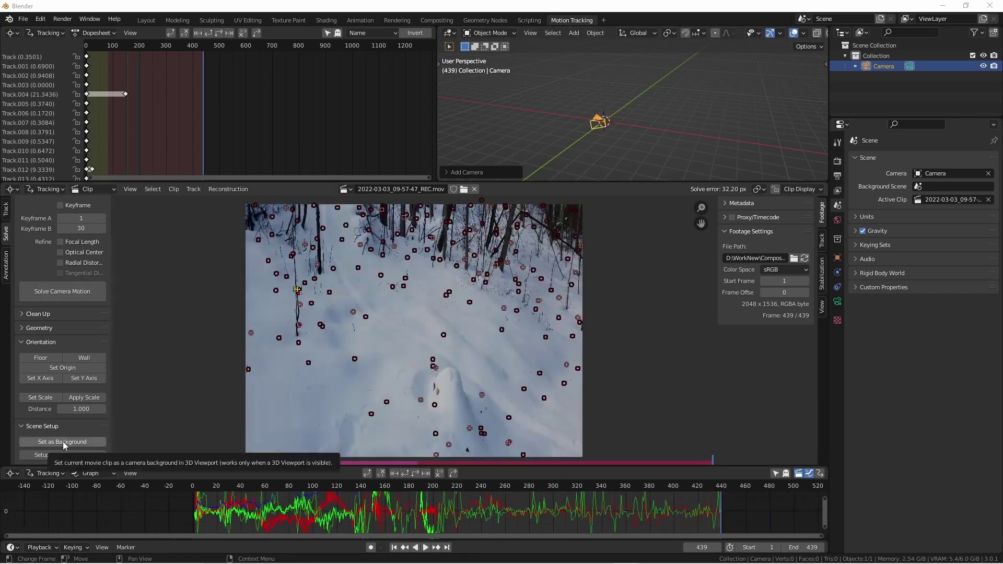
left_click(58, 441)
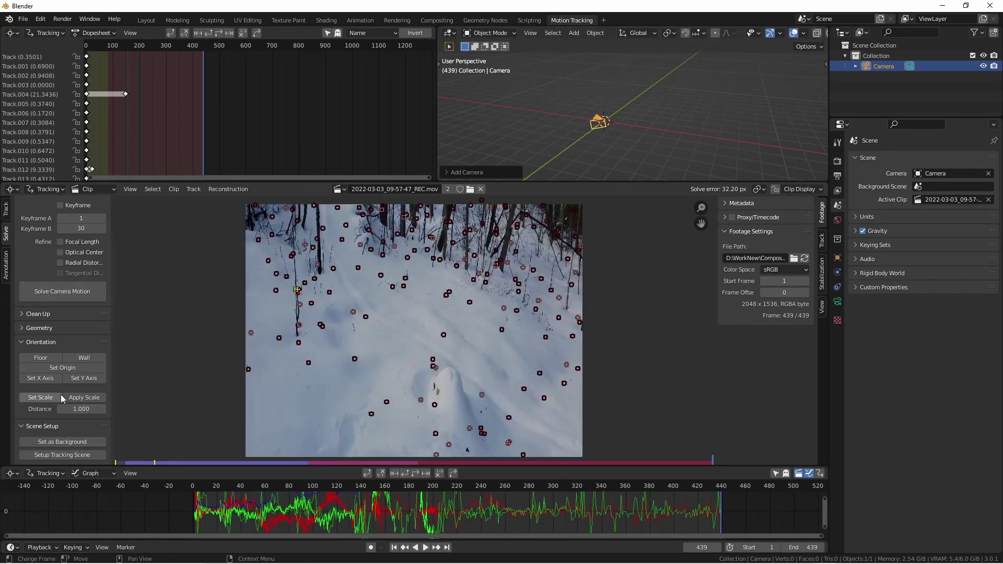
left_click(63, 368)
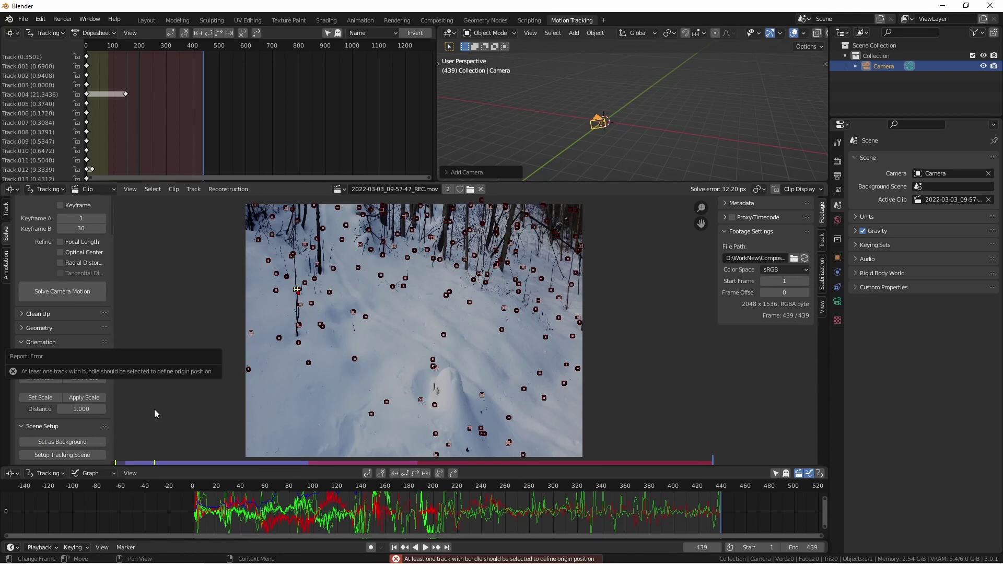
left_click(68, 455)
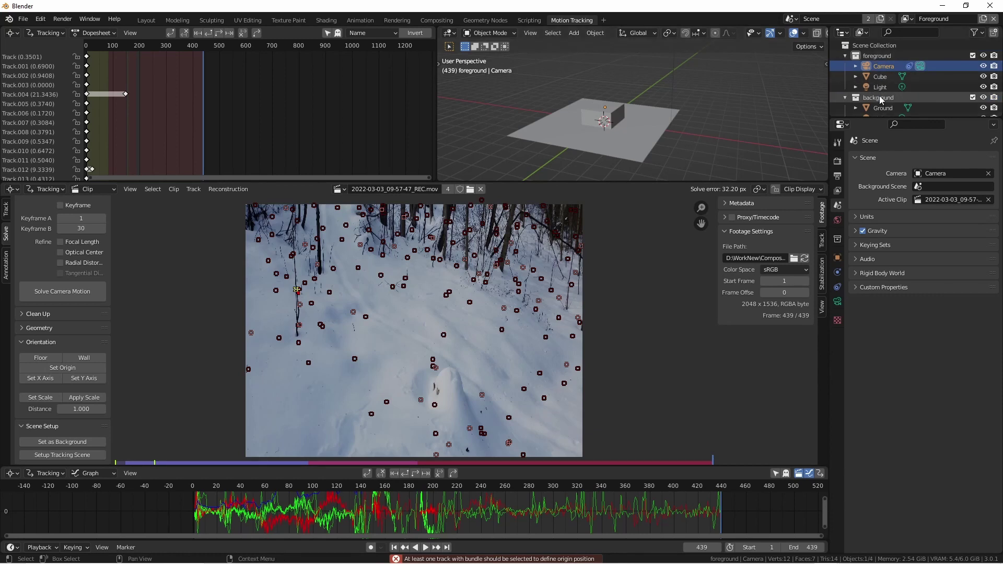
scroll(879, 95, "down", 1)
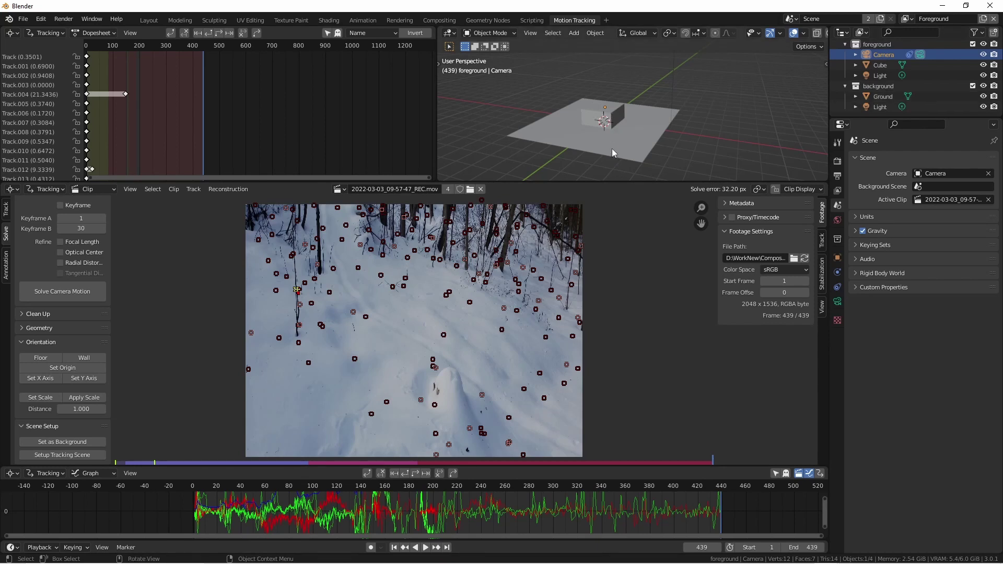
Play the shot through the solved camera with the footage shown as background
key("KP_0")
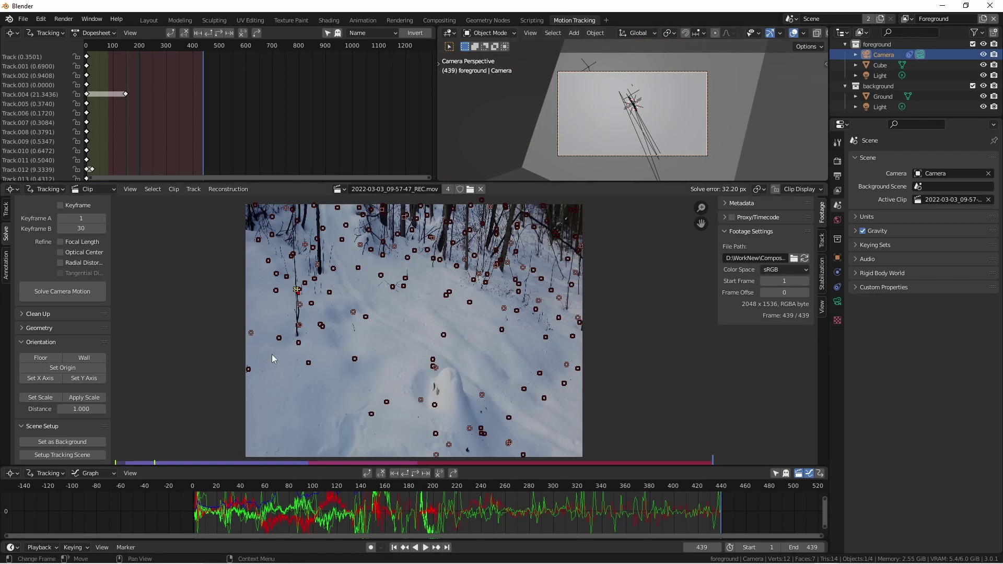
key("space")
key("space")
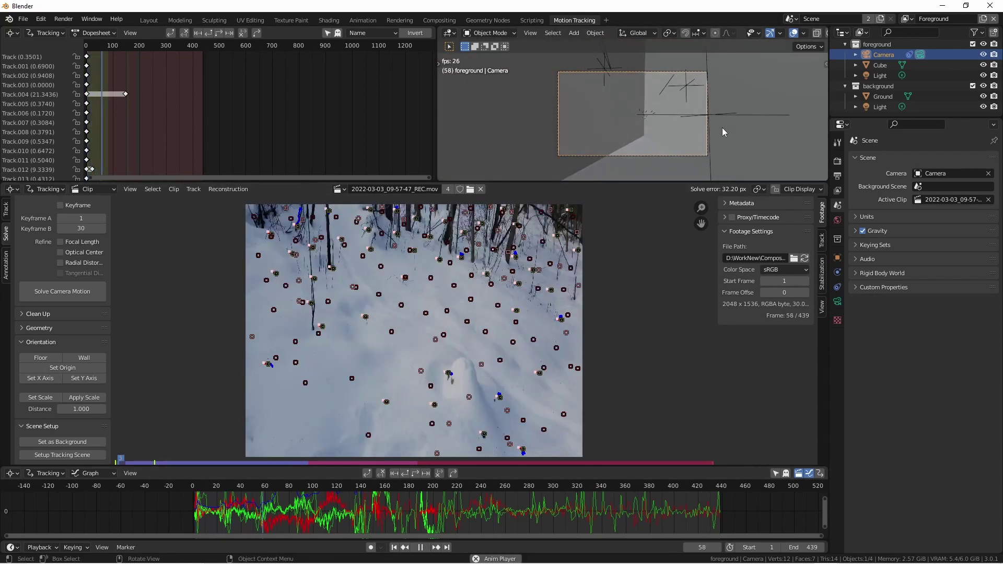
key("space")
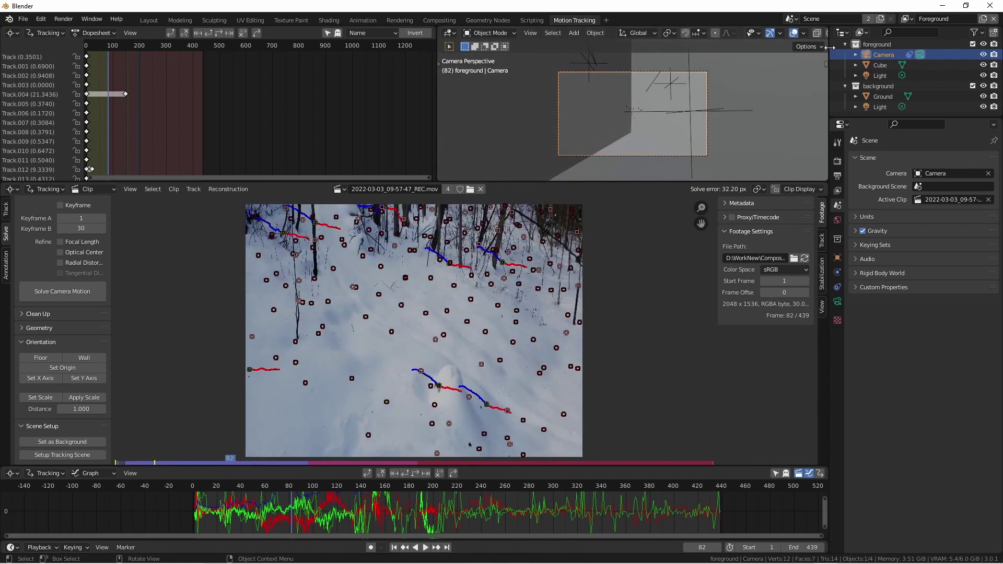
left_click_drag(830, 52, 899, 52)
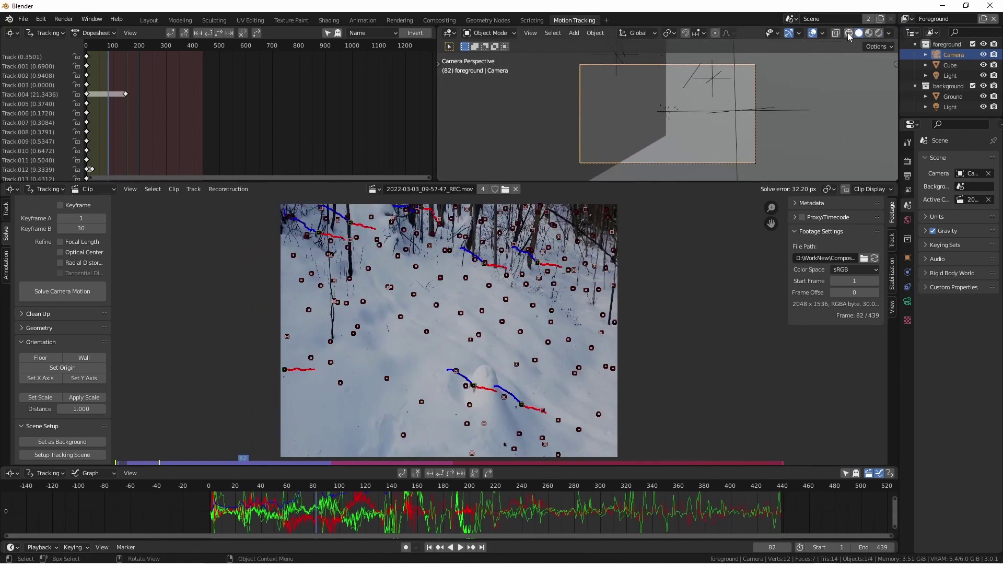
left_click(868, 33)
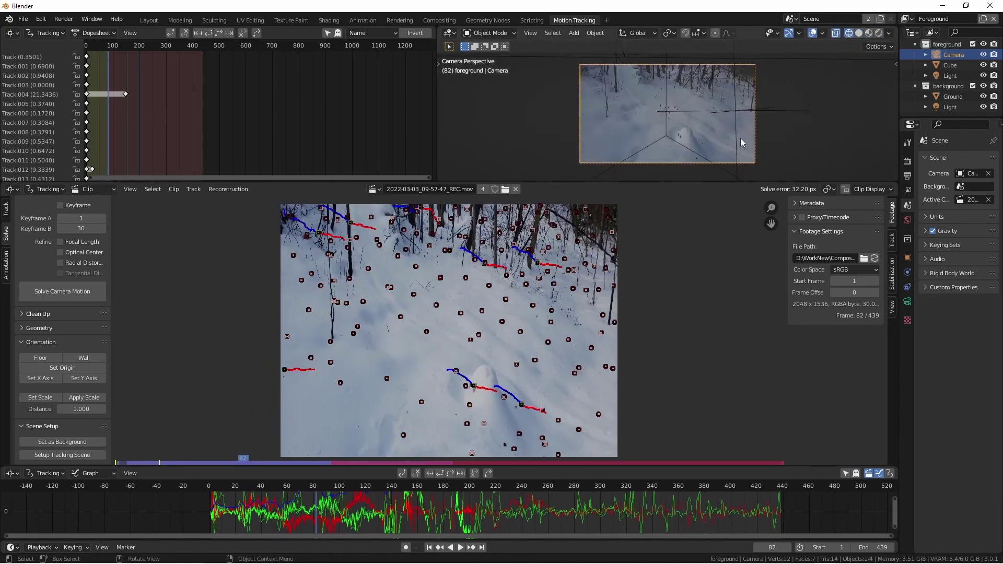
key("space")
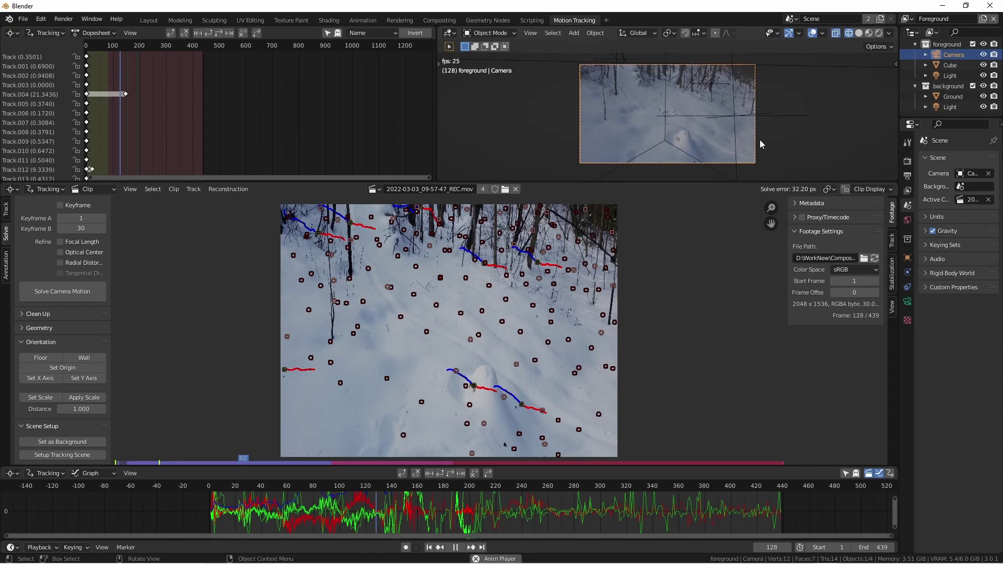
key("space")
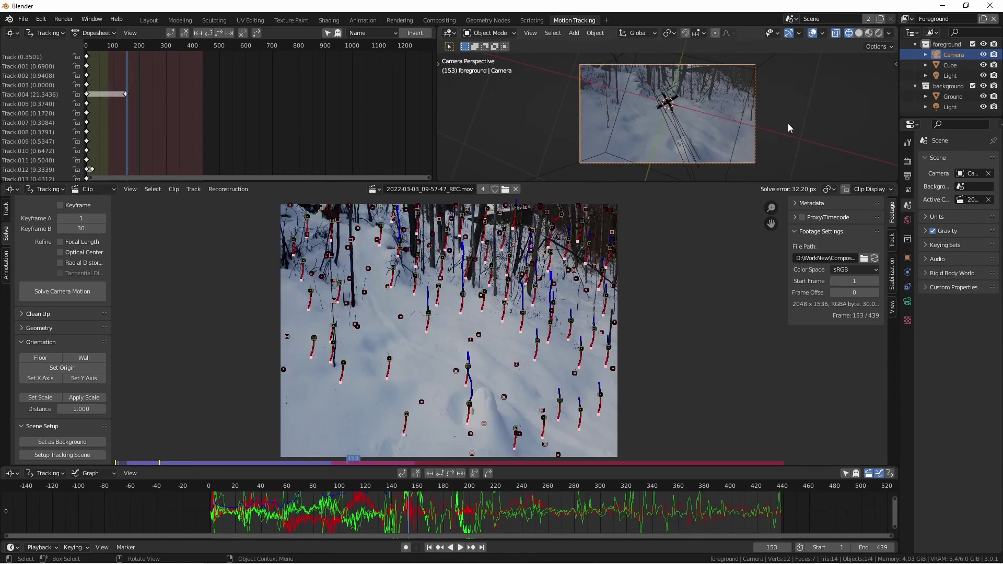
Leave camera view and orbit around the camera from outside the scene
key("KP_0")
middle_click_drag(783, 123, 812, 138)
middle_click_drag(743, 143, 613, 139)
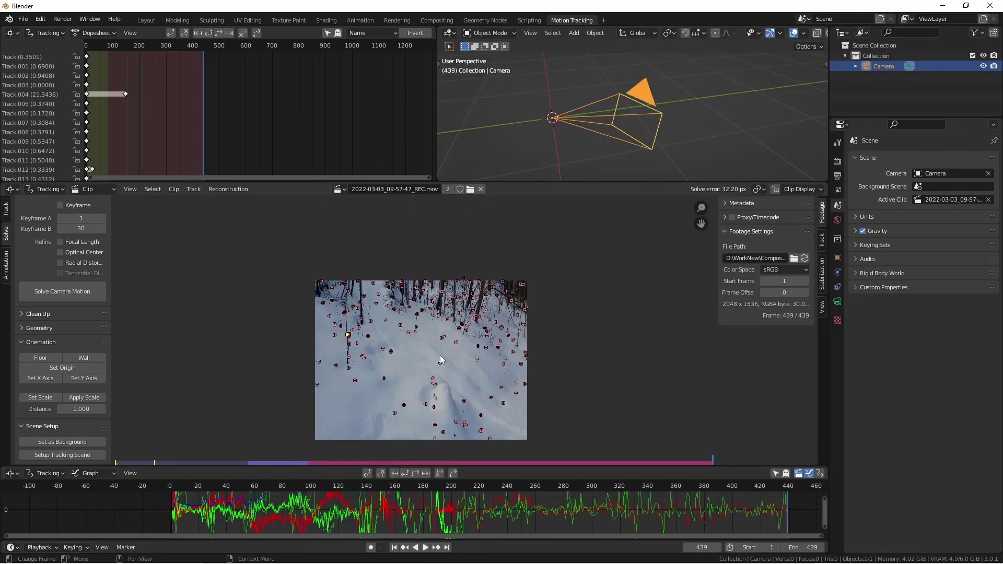
Delete all existing tracking markers and return to the clip's first frame
key("x")
left_click(440, 355)
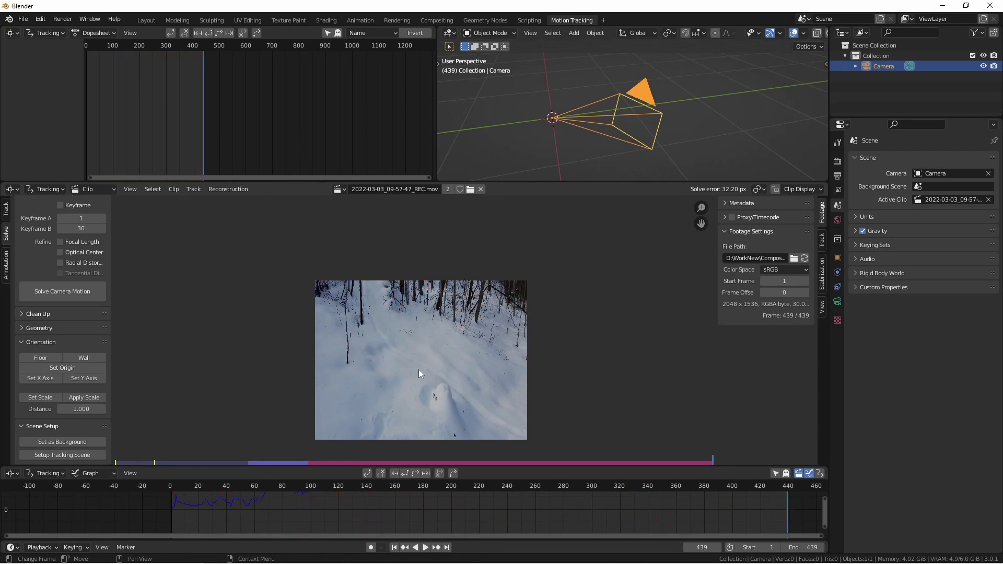
key("shift+Left")
scroll(410, 388, "up", 2)
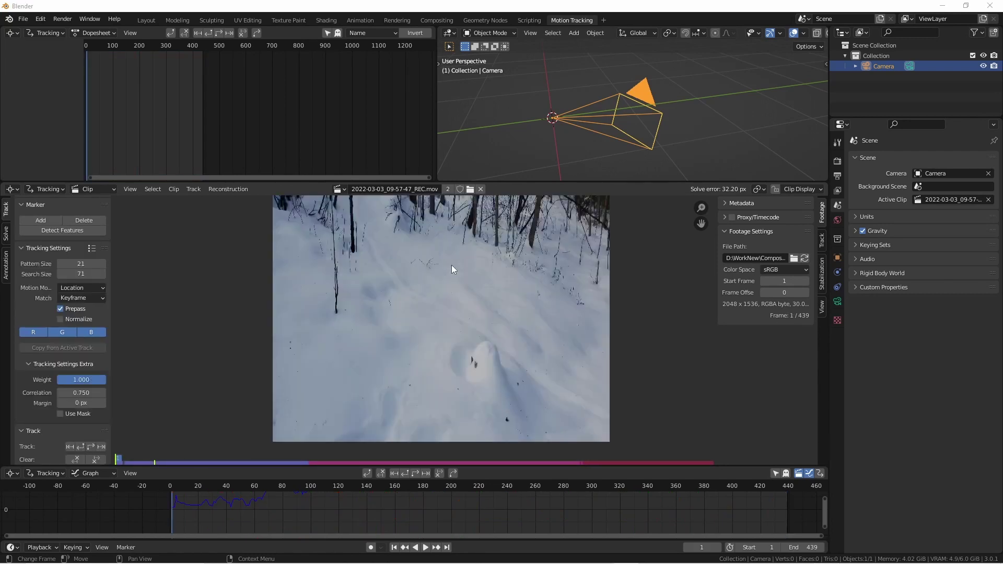
Place two new tracking markers on tree trunks and track them forward a few frames
left_click(51, 221)
left_click(337, 311)
left_click(49, 222)
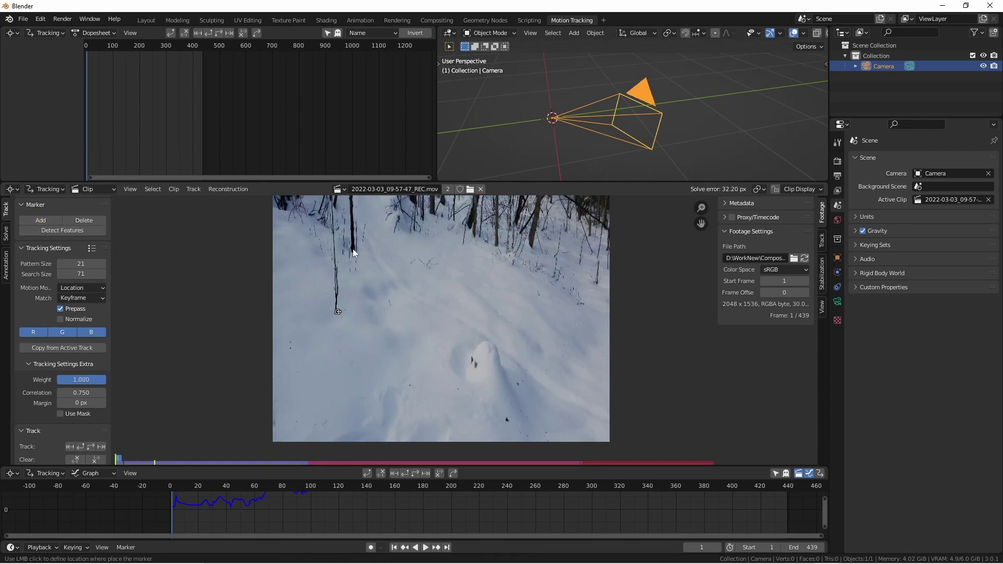
left_click(352, 249)
key("ctrl+t")
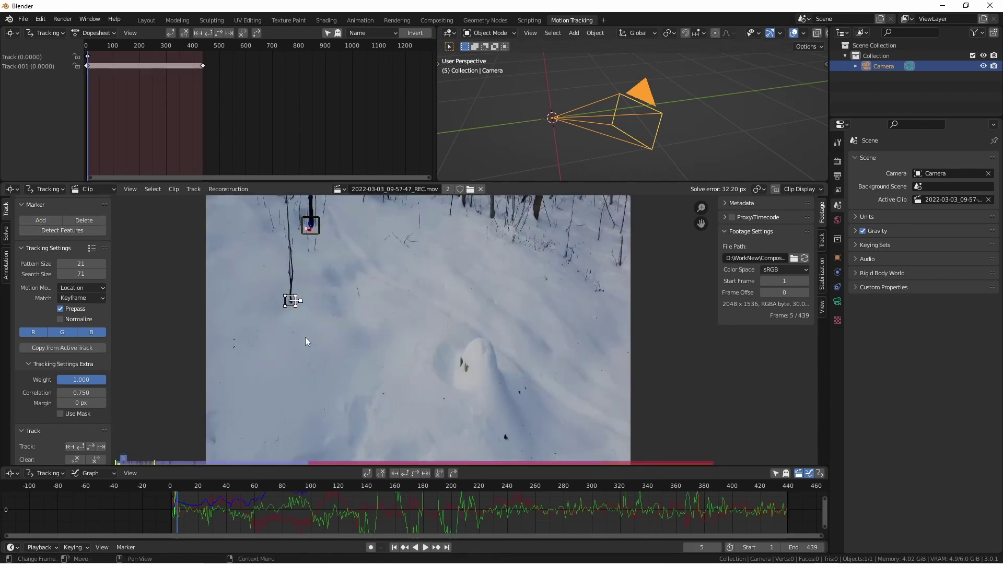
Correct the marker's position on the trunk frame by frame through frame 10
key("g")
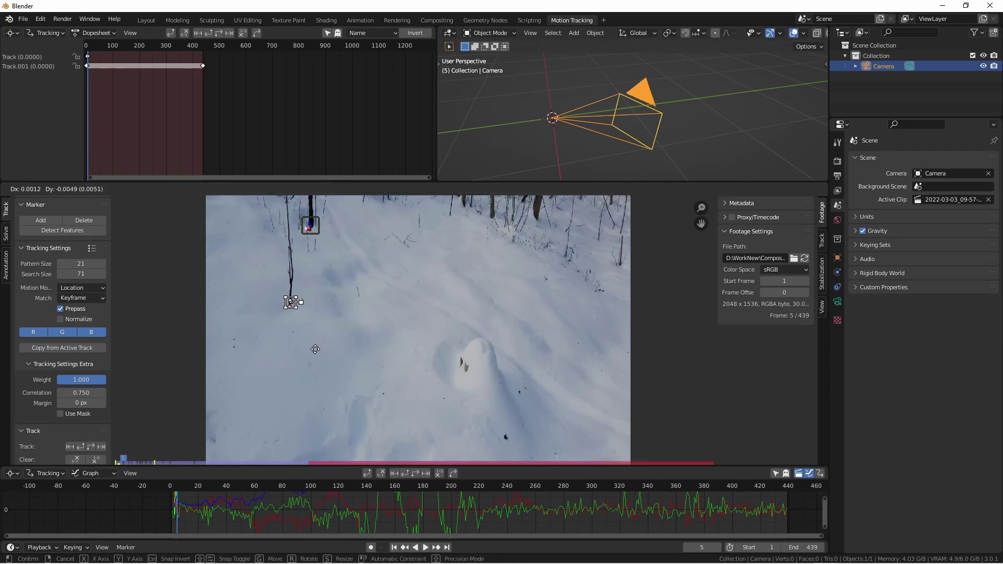
left_click(315, 349)
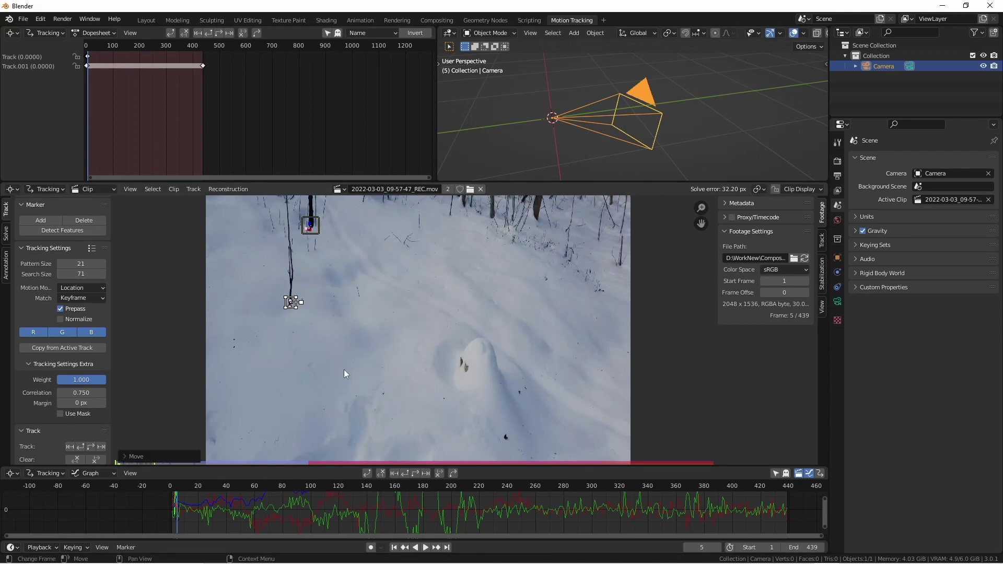
key("alt+Right")
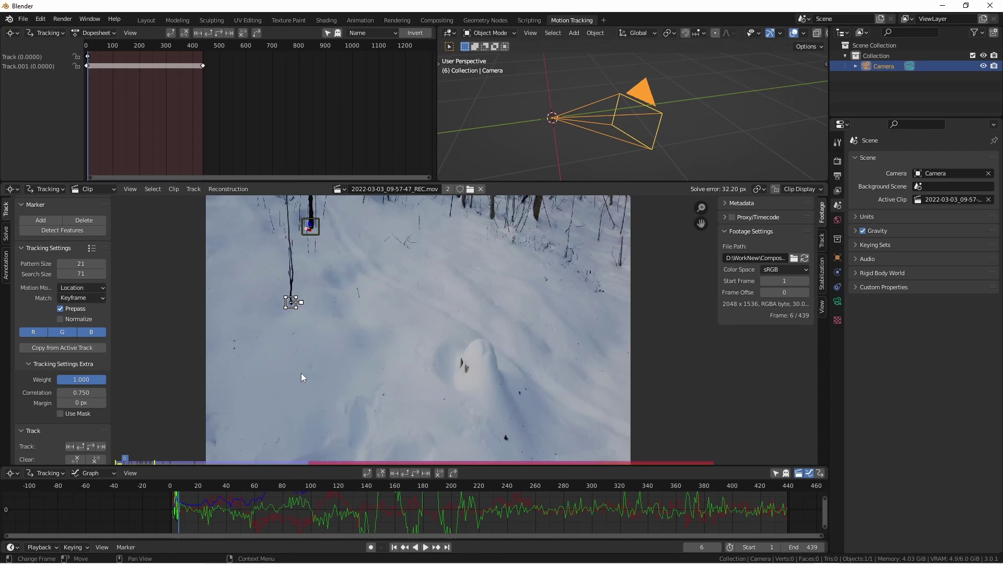
key("g")
left_click(295, 307)
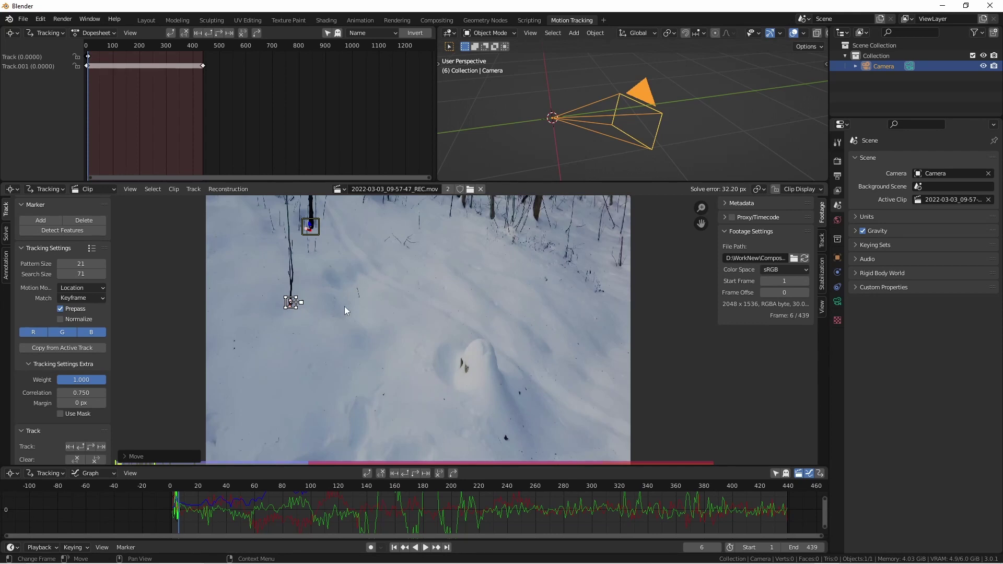
key("Right")
key("g")
left_click(296, 320)
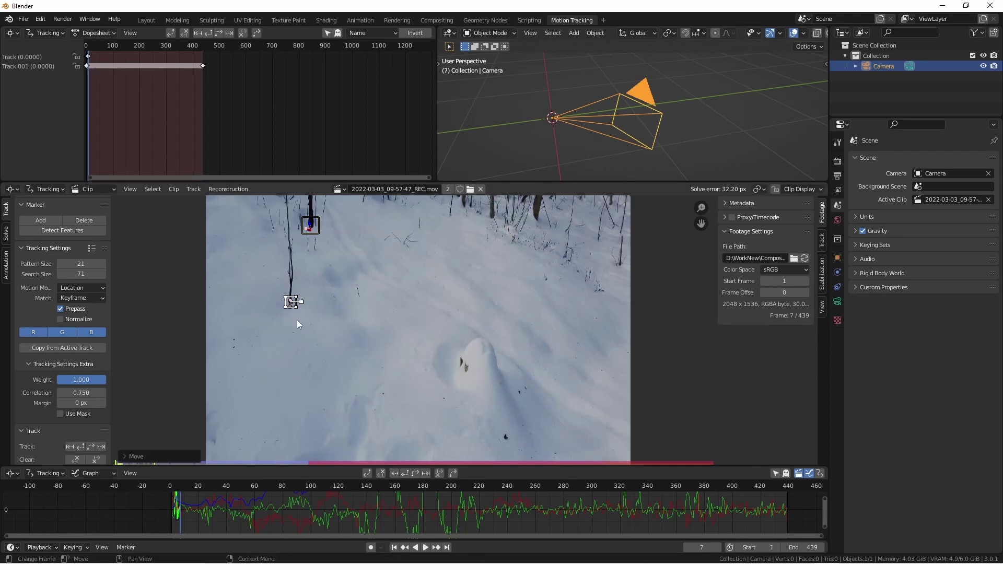
key("Right")
key("g")
left_click(296, 319)
key("Right")
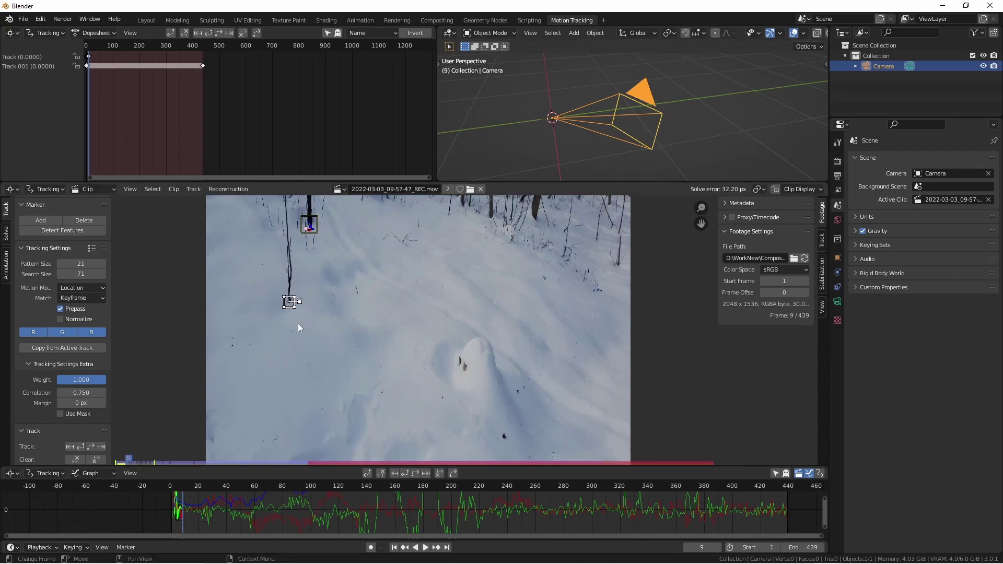
key("g")
left_click(297, 323)
key("Right")
key("g")
left_click(298, 323)
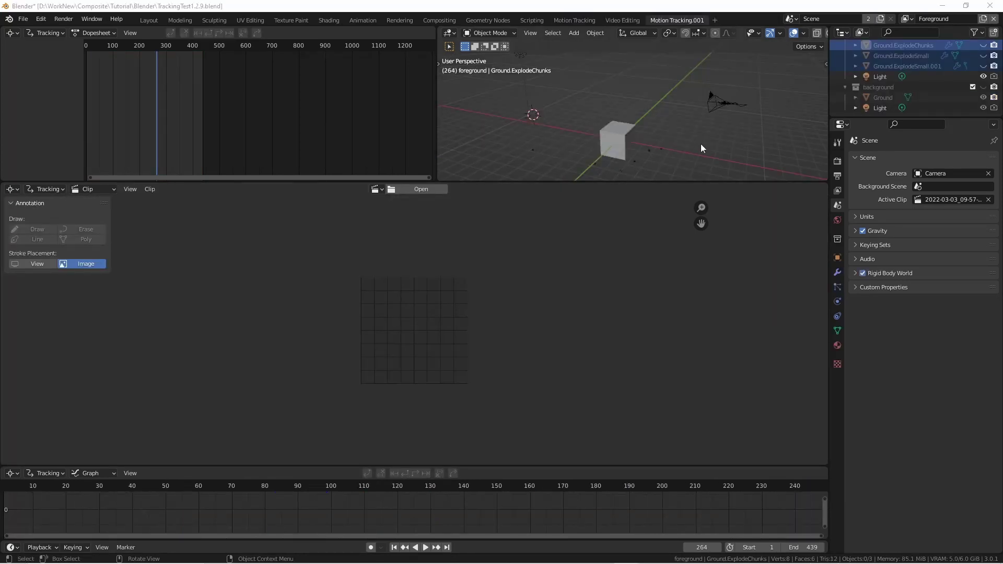
Select the Camera, look through it with Numpad 0, and play the footage from frame 1
middle_click_drag(713, 121, 600, 131)
left_click(669, 108)
middle_click_drag(672, 104, 599, 167)
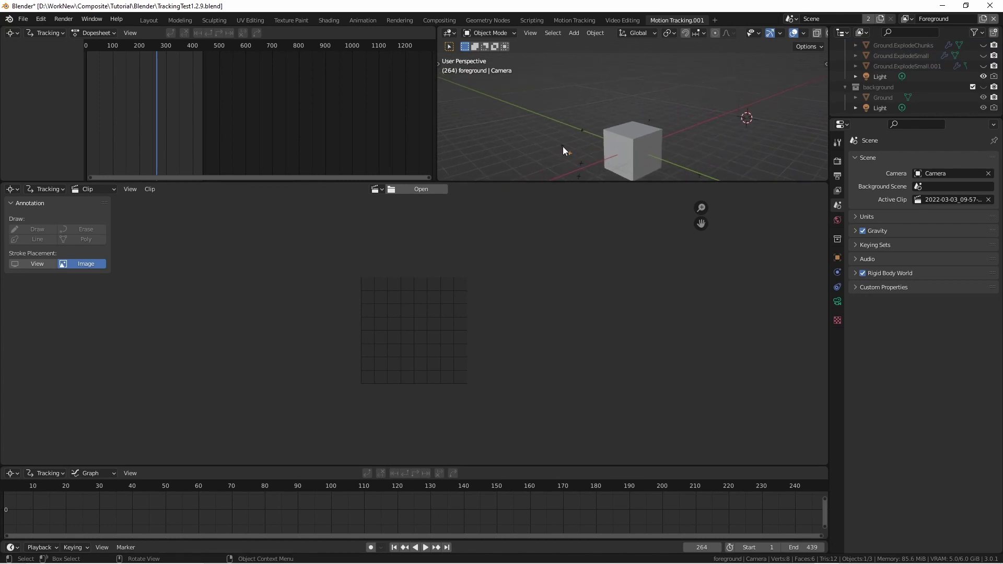
middle_click_drag(596, 148, 566, 145)
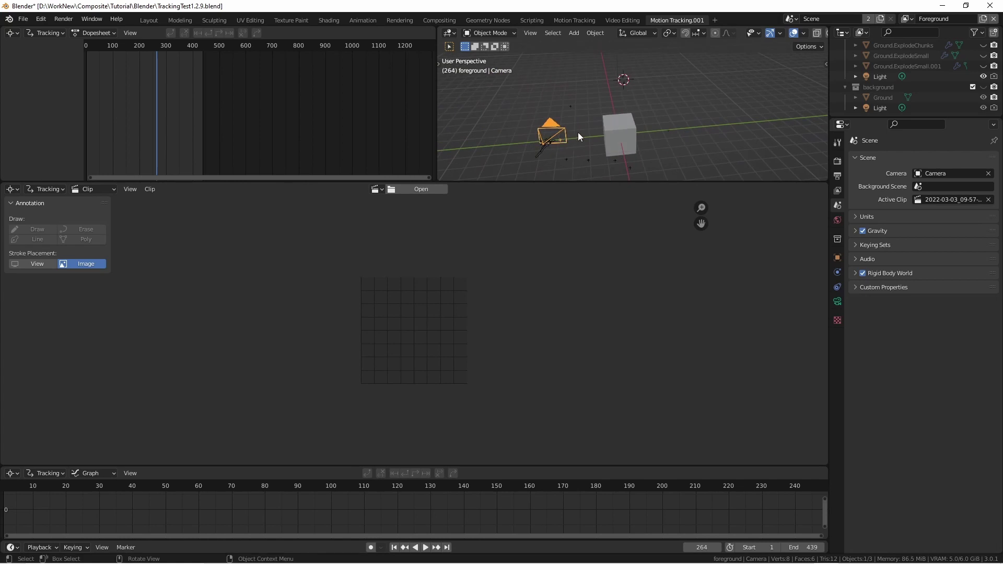
key("KP_0")
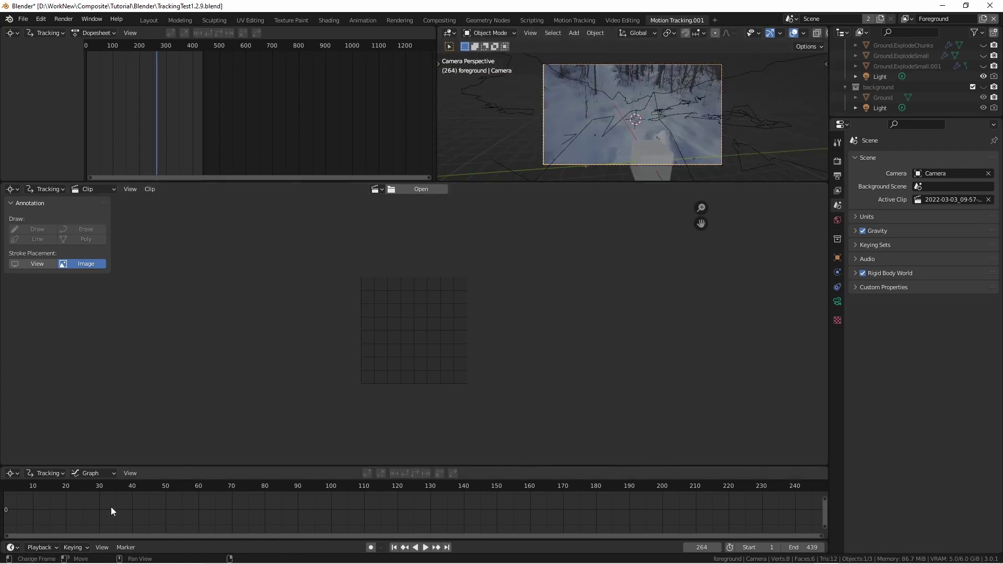
left_click(26, 485)
key("space")
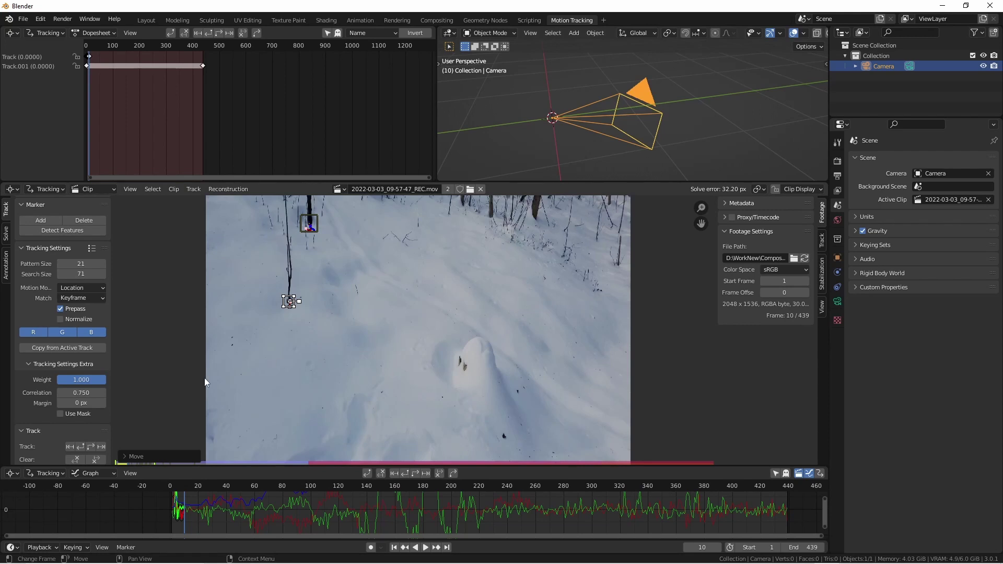
Show the Solve panel in the Movie Clip Editor toolbar and scroll through its camera-solving settings
left_click(7, 234)
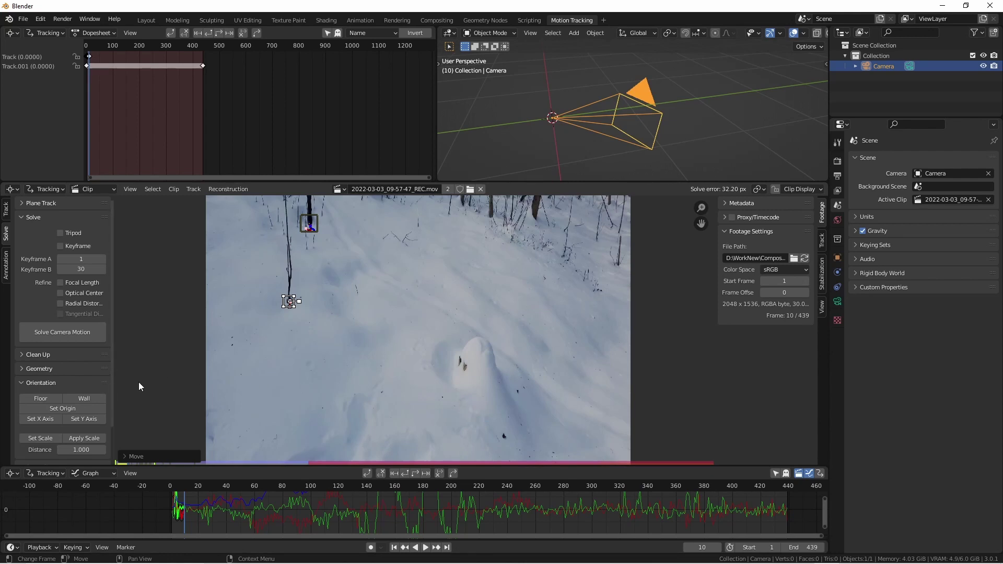
scroll(57, 355, "down", 2)
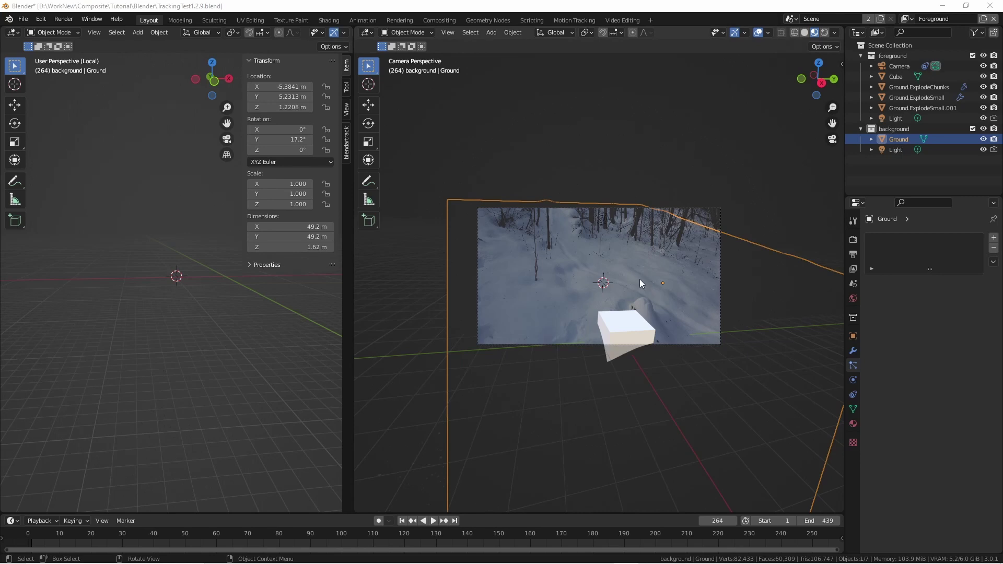
Switch to the Compositing workspace and pan to the second Render Layers and Alpha Over nodes
left_click(438, 21)
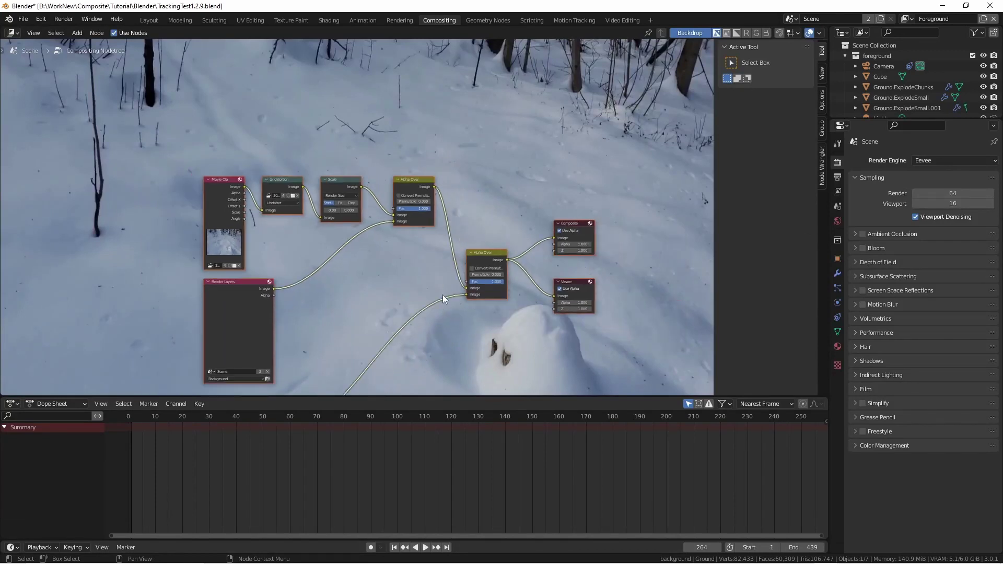
middle_click_drag(458, 231, 476, 174)
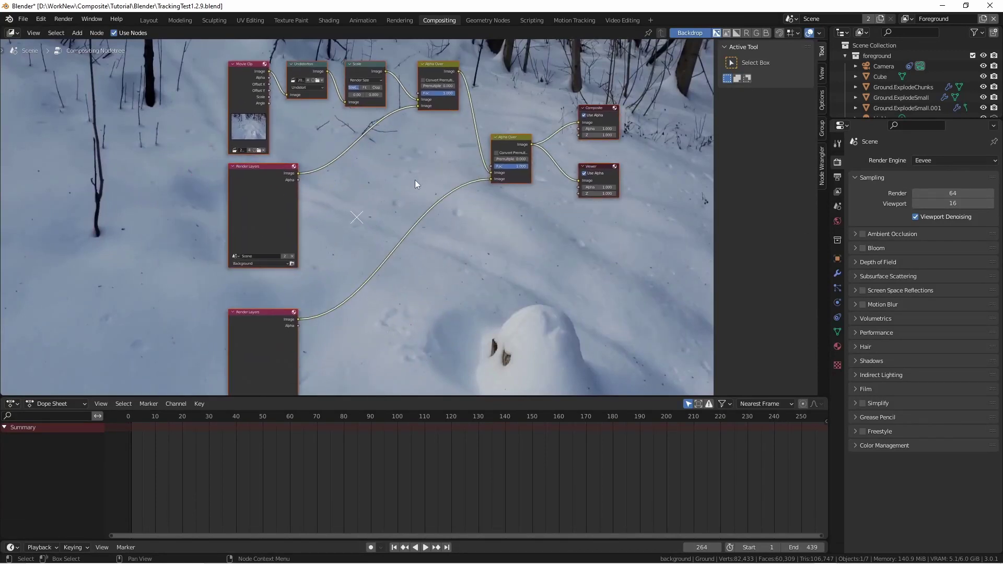
scroll(436, 183, "up", 1)
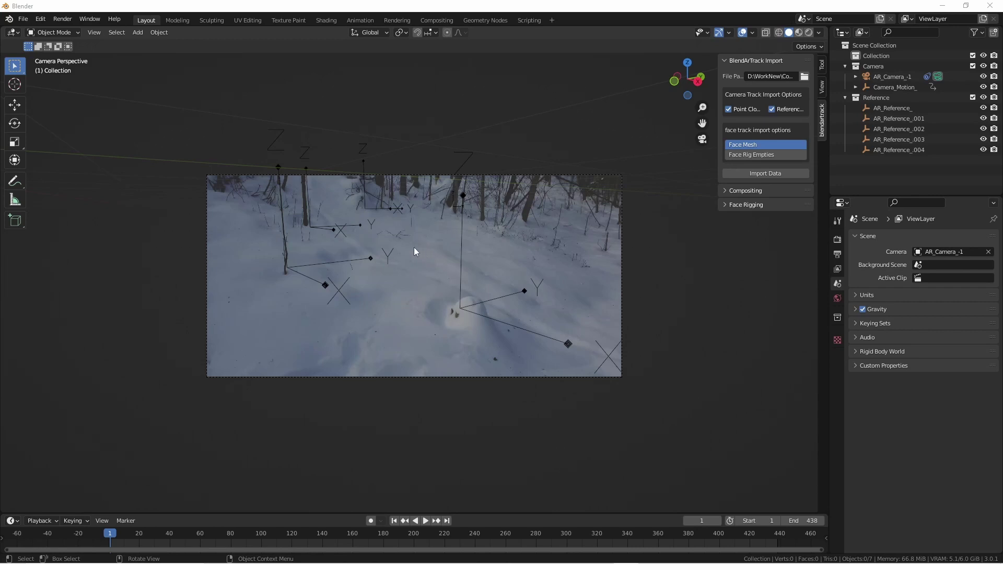
Snap the 3D cursor to the AR_Reference empty on the snow mound and add a plain axes Empty there
left_click(468, 306)
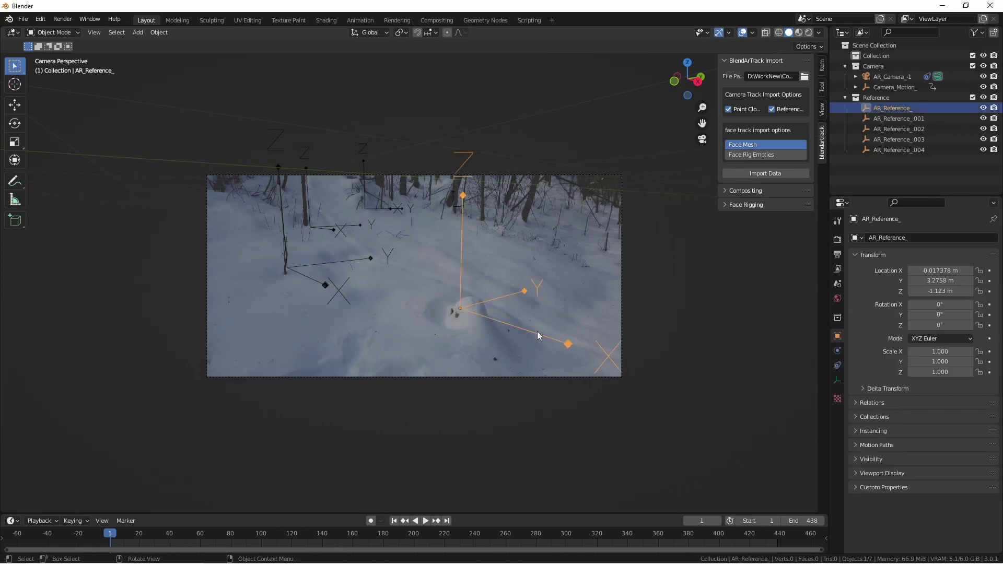
key("shift+s")
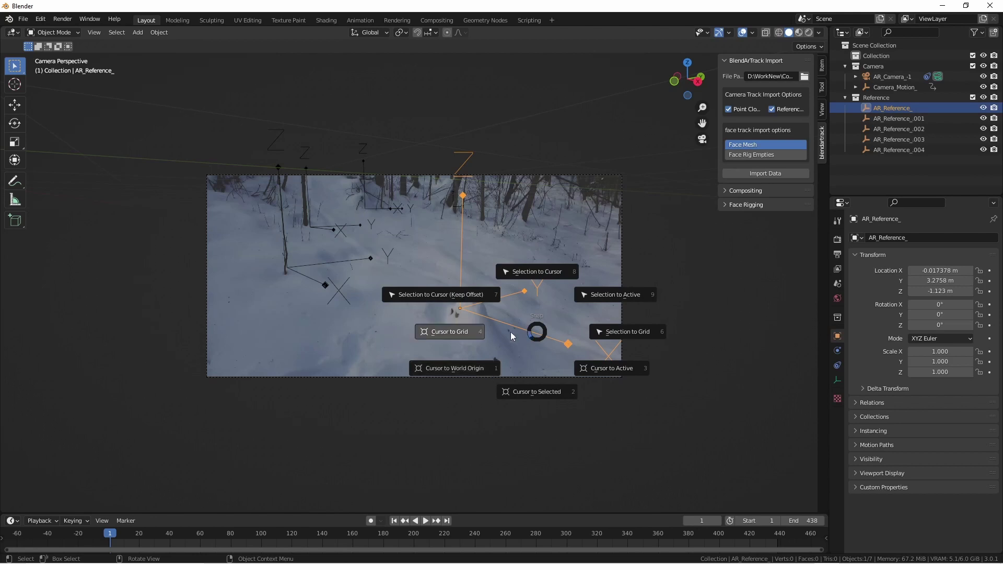
left_click(536, 393)
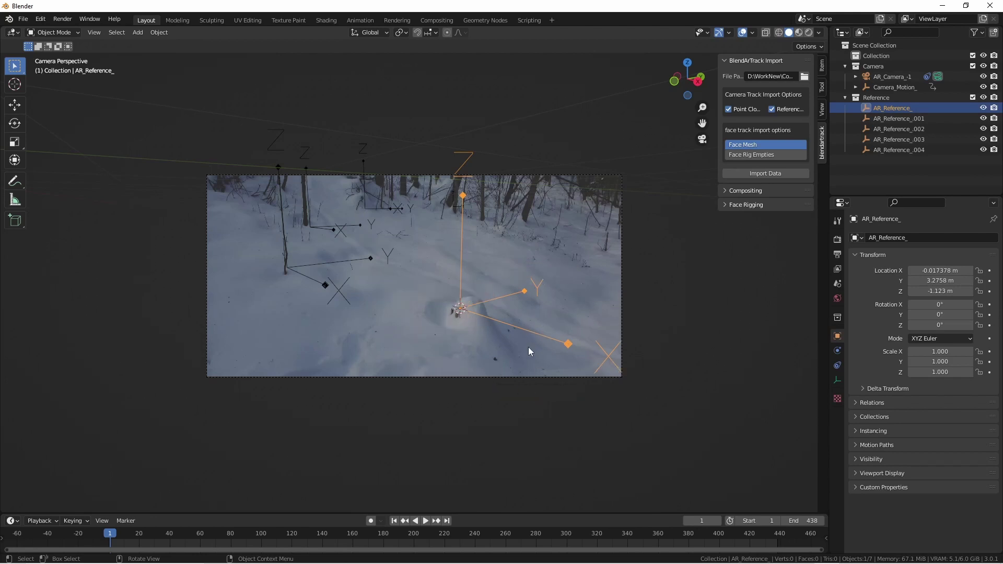
key("shift+a")
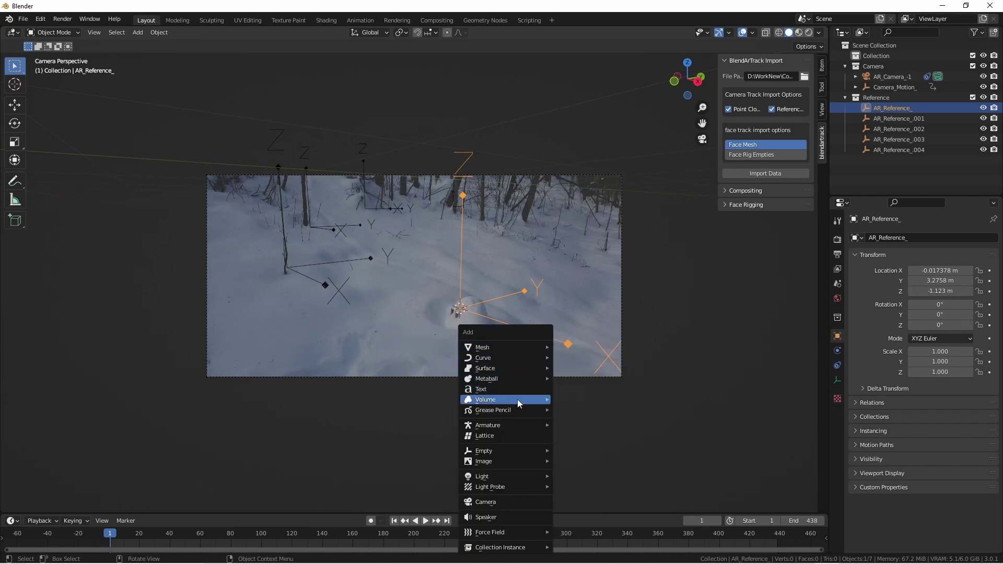
mouse_move(517, 452)
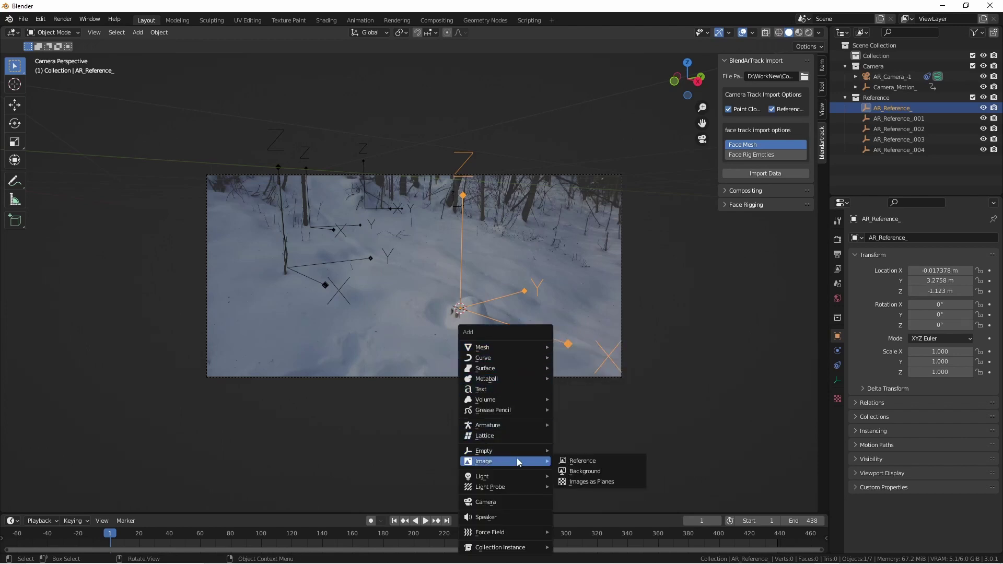
left_click(601, 450)
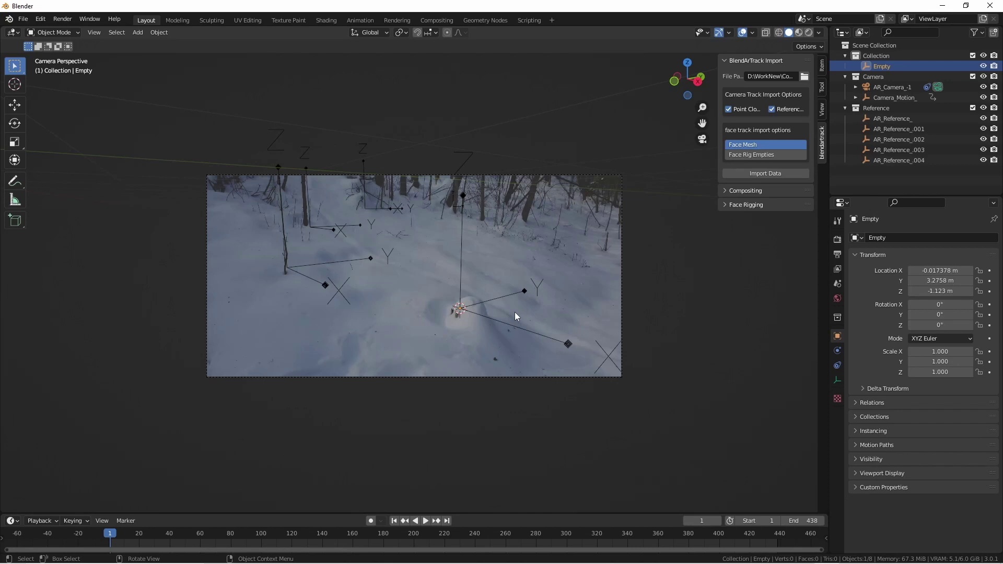
Move the Empty along X and Y to X -1.3608 m, Y 4.2711 m
key("g")
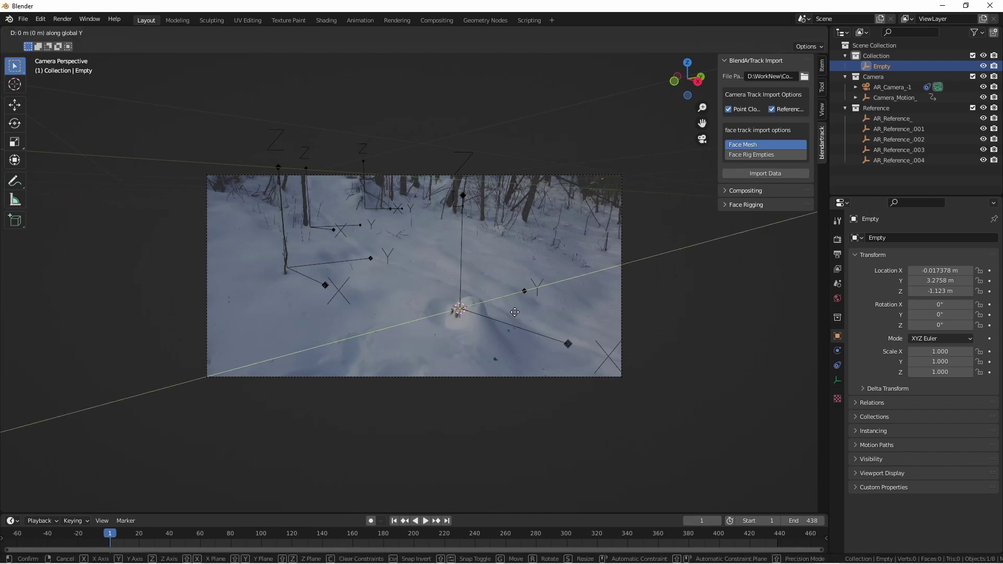
left_click(558, 296)
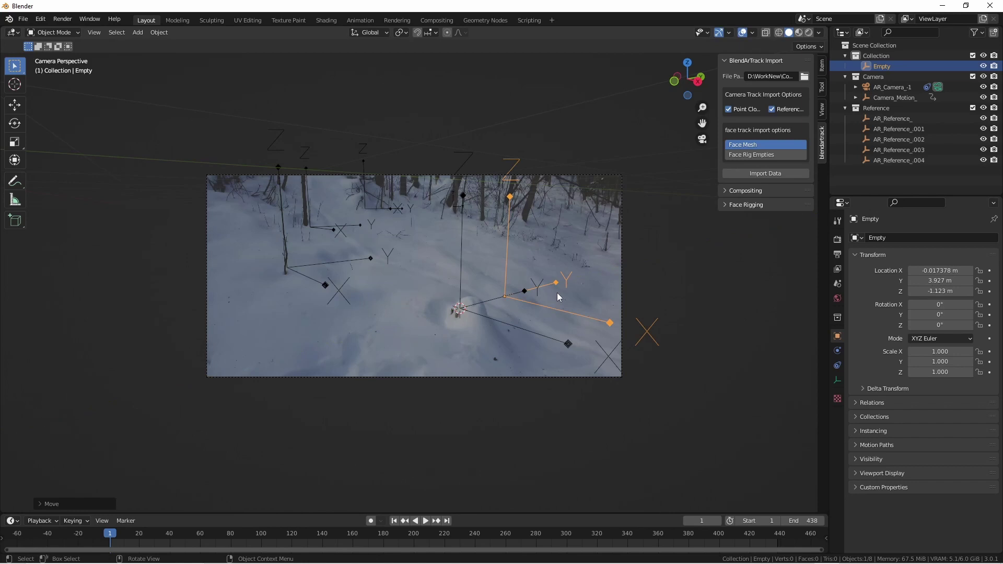
key("g")
key("x")
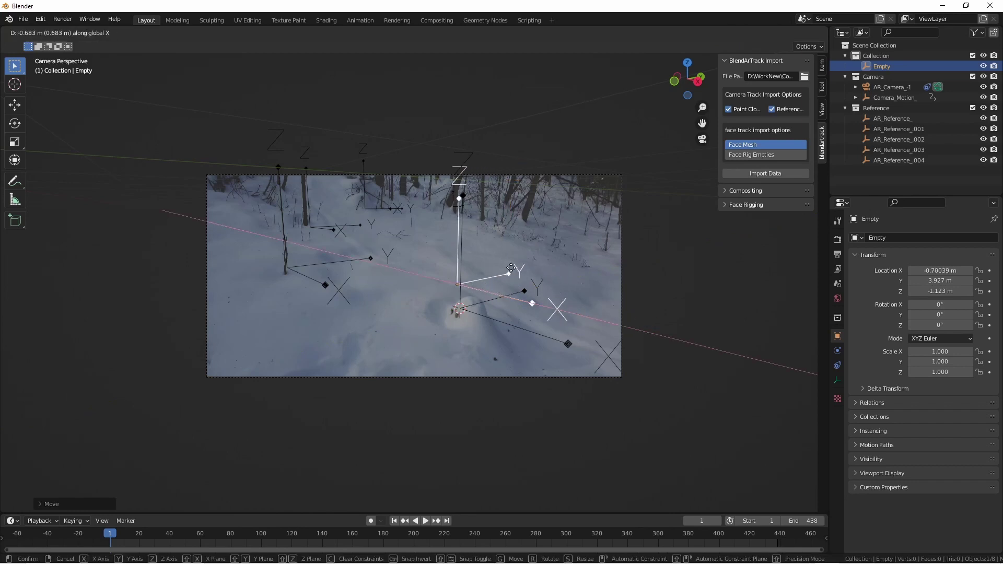
left_click(475, 265)
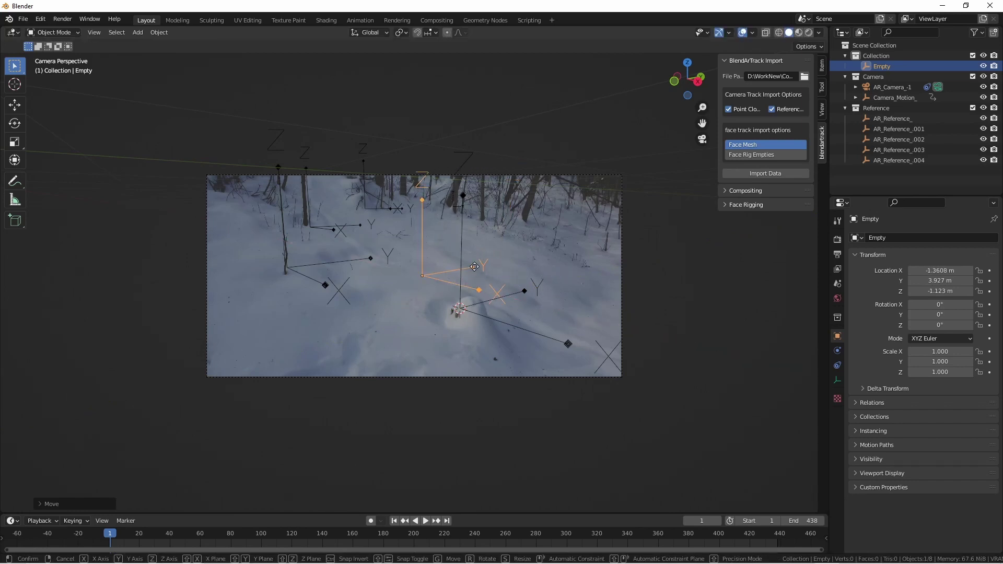
key("y")
left_click(494, 264)
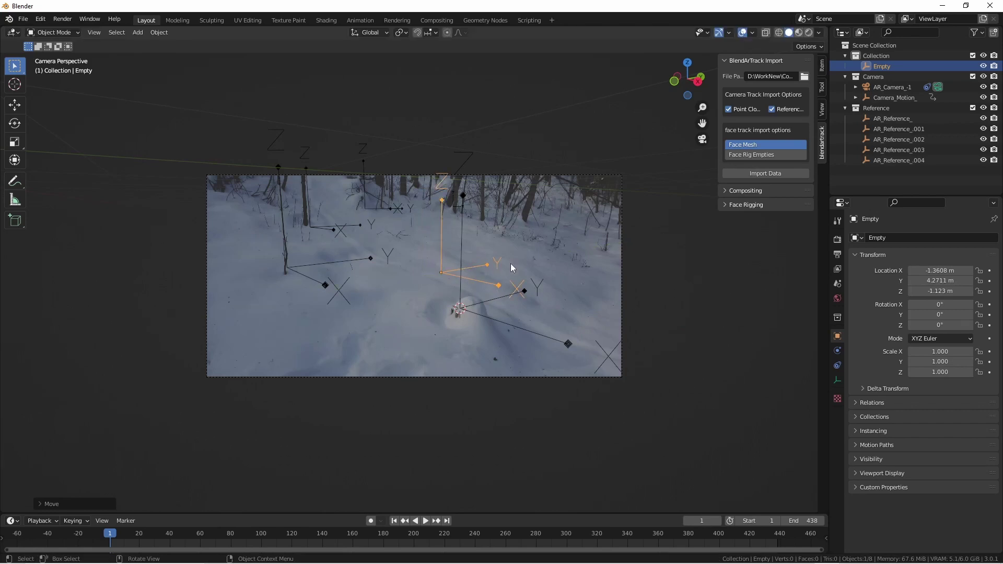
Raise the Empty along Z to -0.91548 m in side view, then snap the 3D cursor to it
key("KP_3")
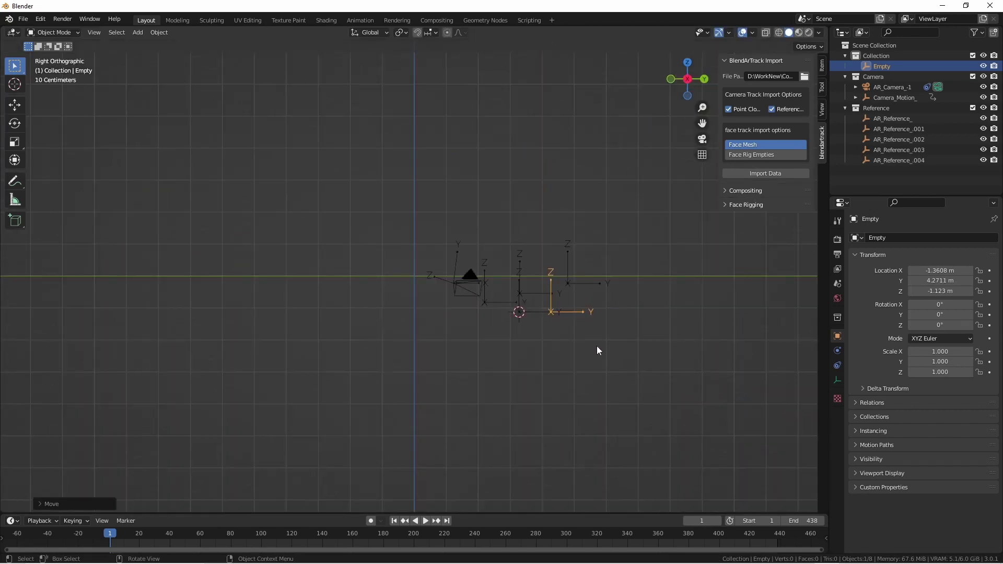
middle_click_drag(661, 368, 446, 349)
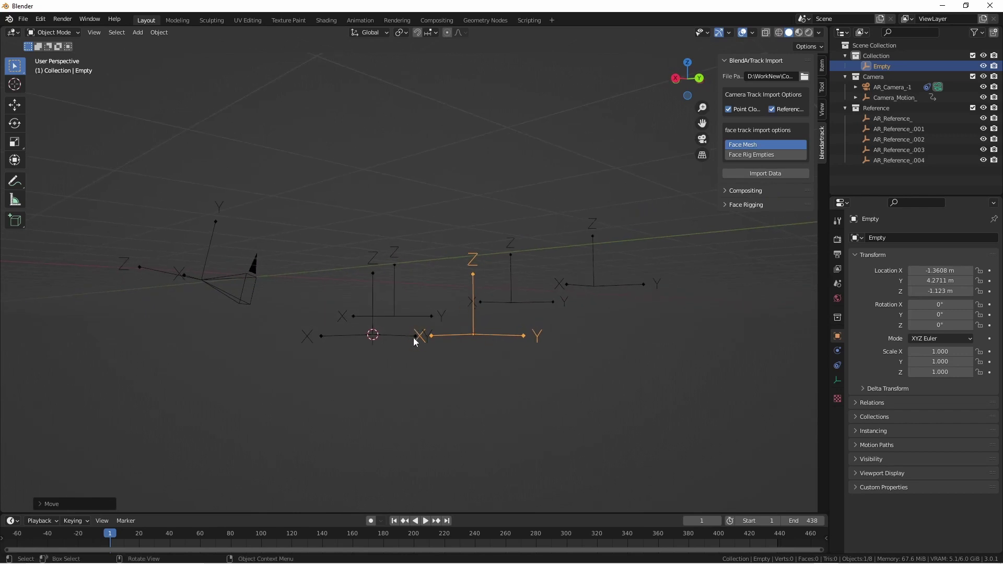
key("g")
key("z")
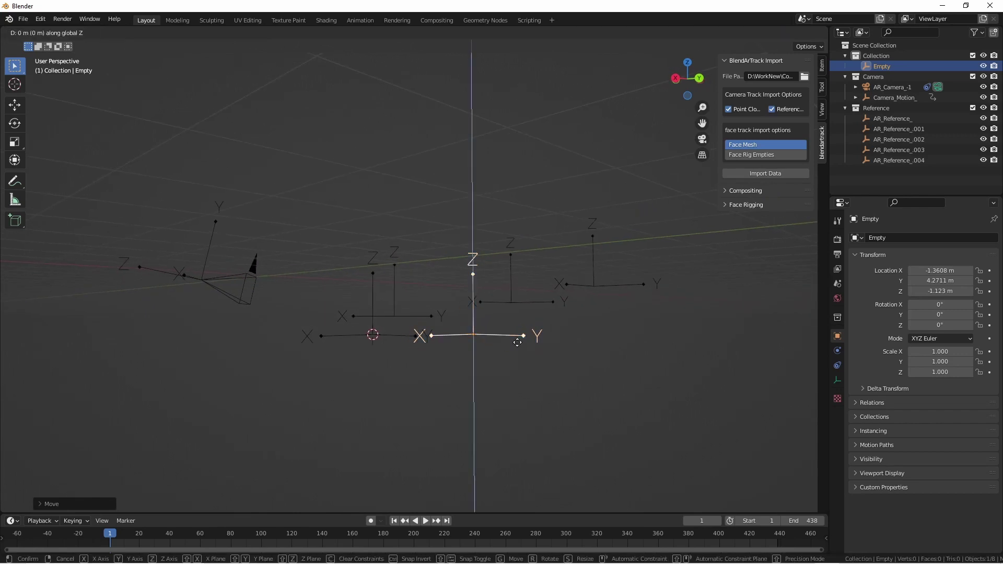
left_click(521, 330)
key("KP_0")
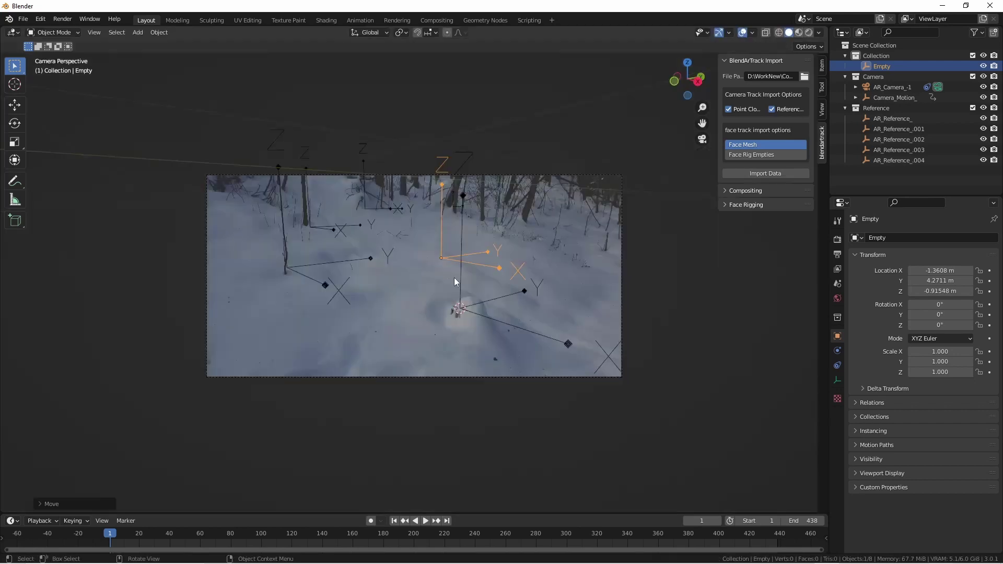
key("shift+s")
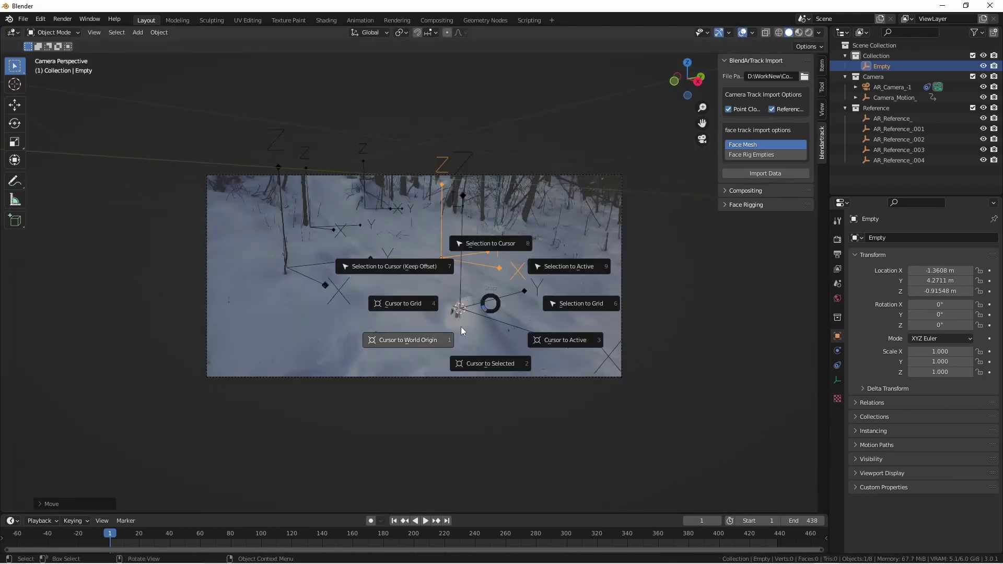
left_click(474, 363)
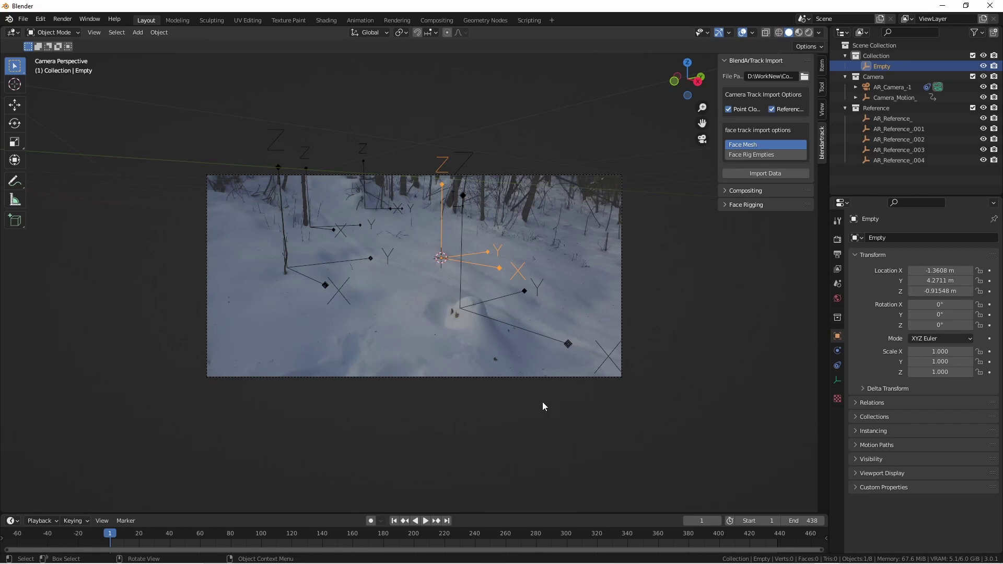
Append the Ground mesh from another .blend file and select the new Ground.001
left_click(560, 408)
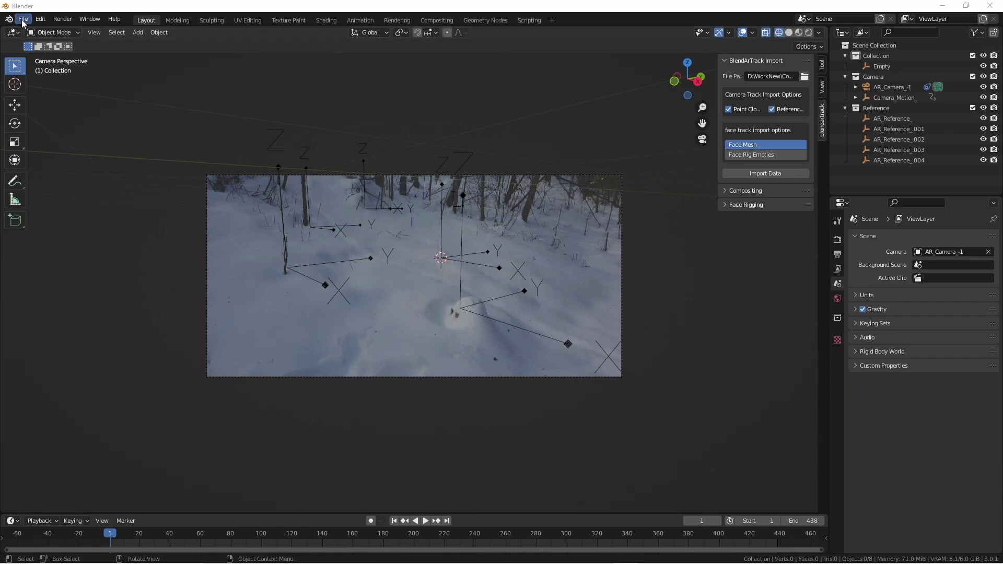
left_click(23, 19)
left_click(31, 127)
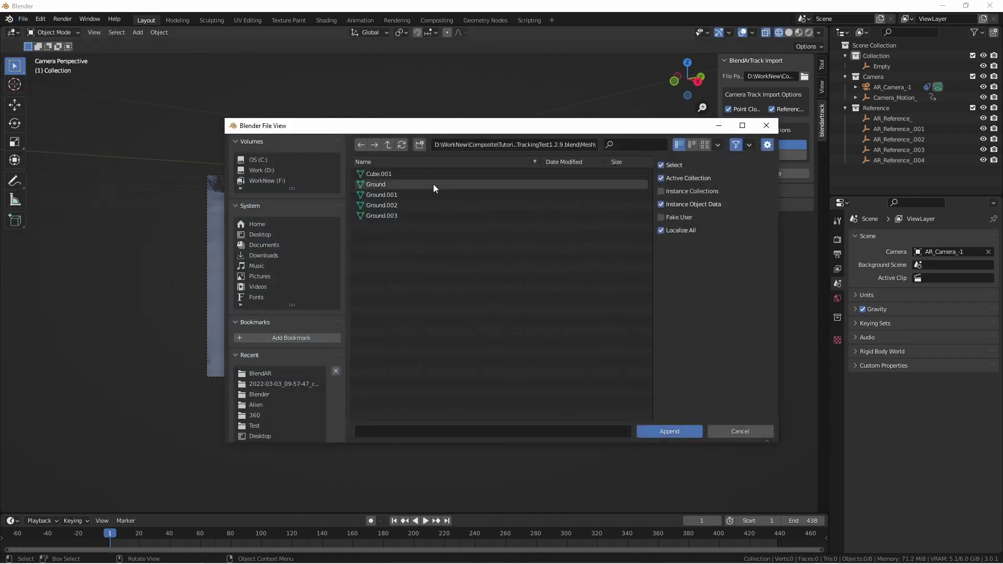
left_click(419, 185)
left_click(679, 429)
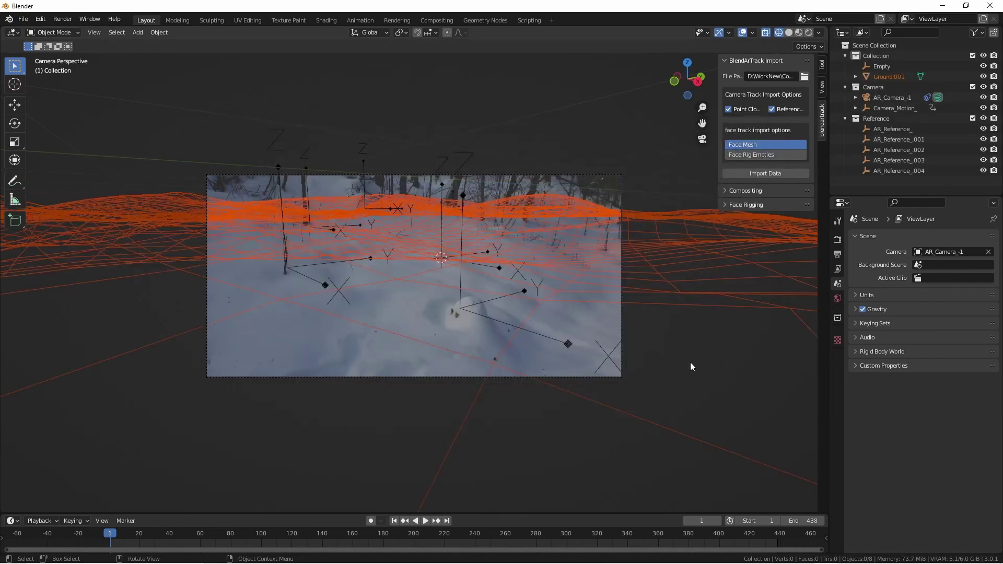
left_click(685, 308)
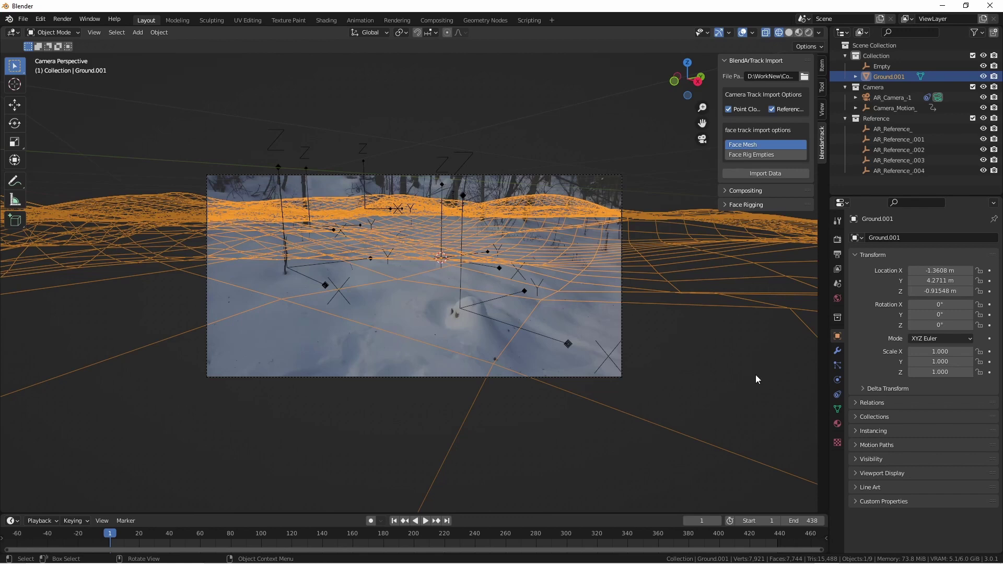
Scale Ground.001 to 0.276 and apply the scale
key("s")
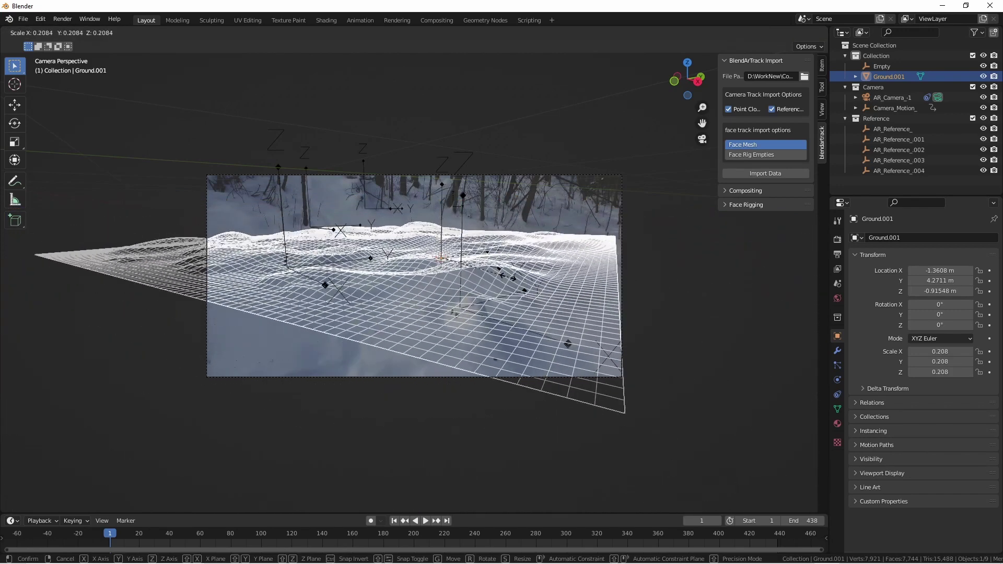
left_click(528, 291)
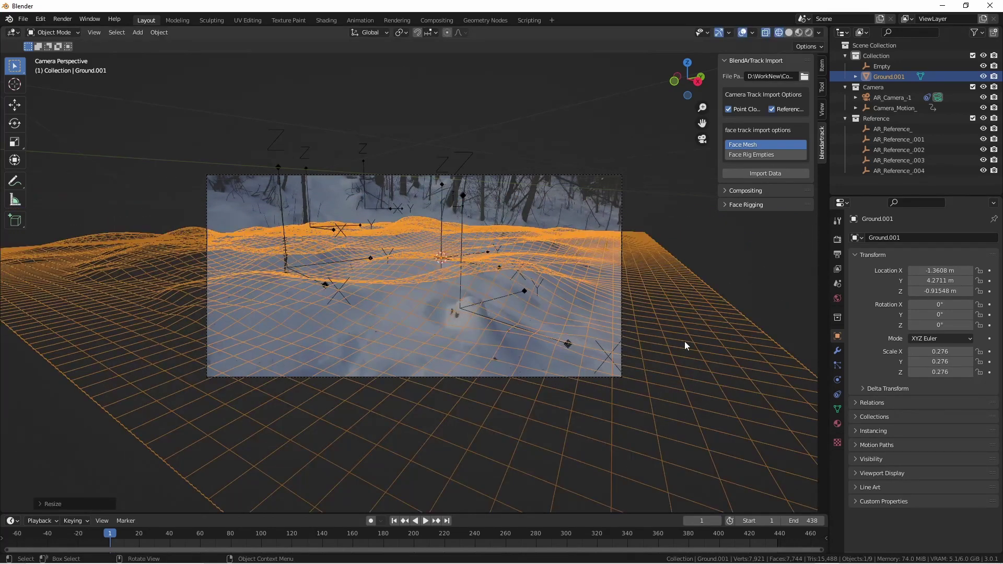
key("ctrl+a")
left_click(676, 363)
Rotate Ground.001 to X 2.53°, Y 9.59°, Z 1.74° to match the snowy slope
mouse_move(736, 359)
middle_mouse_down()
mouse_move(739, 344)
mouse_move(704, 352)
mouse_move(635, 339)
mouse_move(697, 337)
mouse_move(689, 335)
mouse_move(720, 340)
mouse_move(412, 354)
mouse_move(308, 372)
mouse_move(732, 351)
mouse_move(715, 362)
middle_mouse_up()
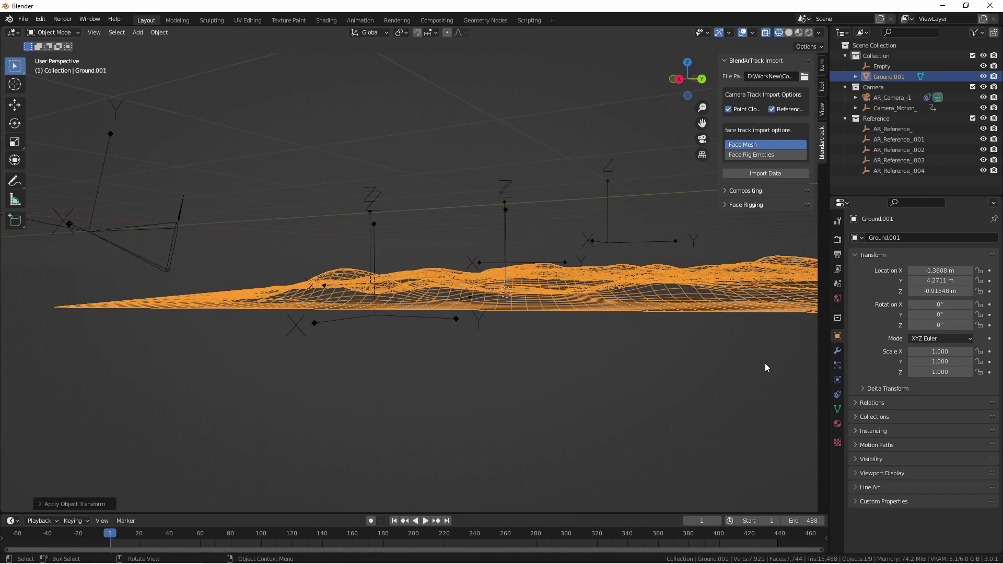
key("r")
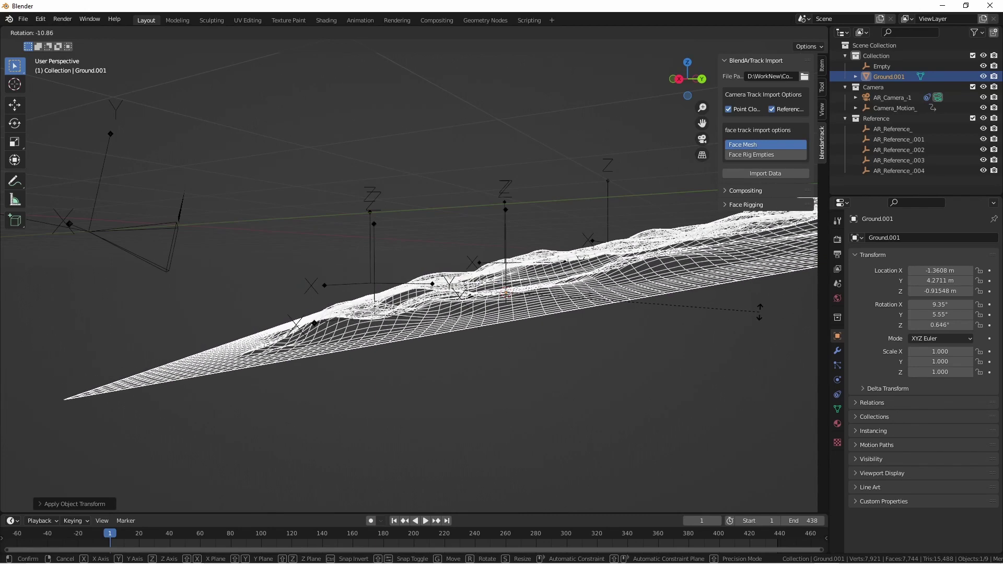
left_click(758, 308)
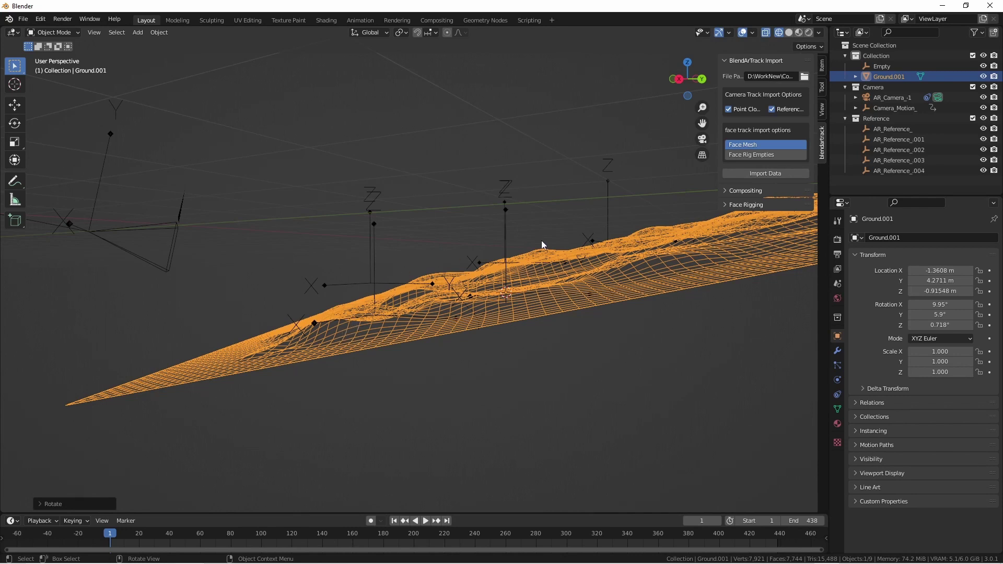
right_click(396, 310)
key("KP_0")
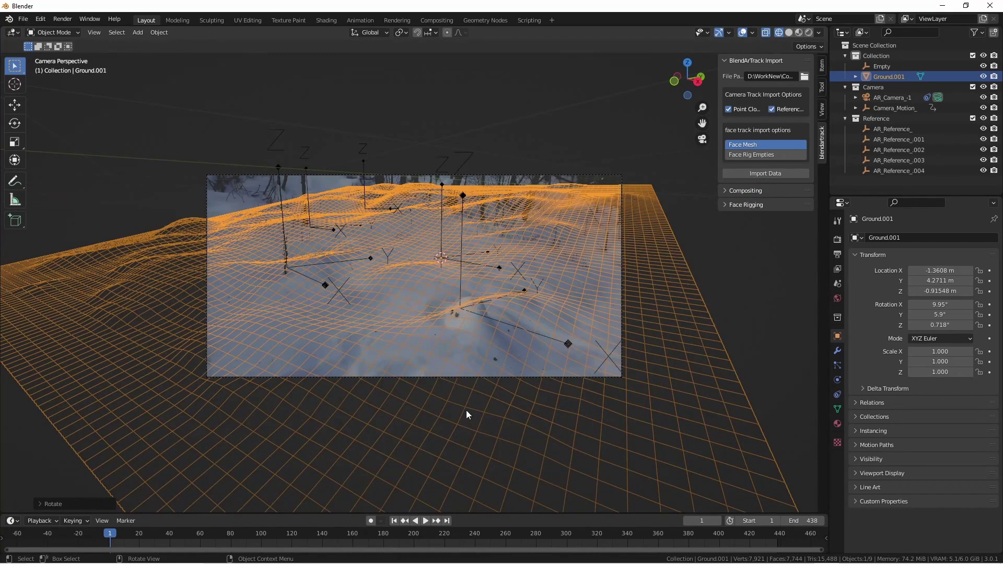
middle_click_drag(466, 408, 638, 341)
key("r")
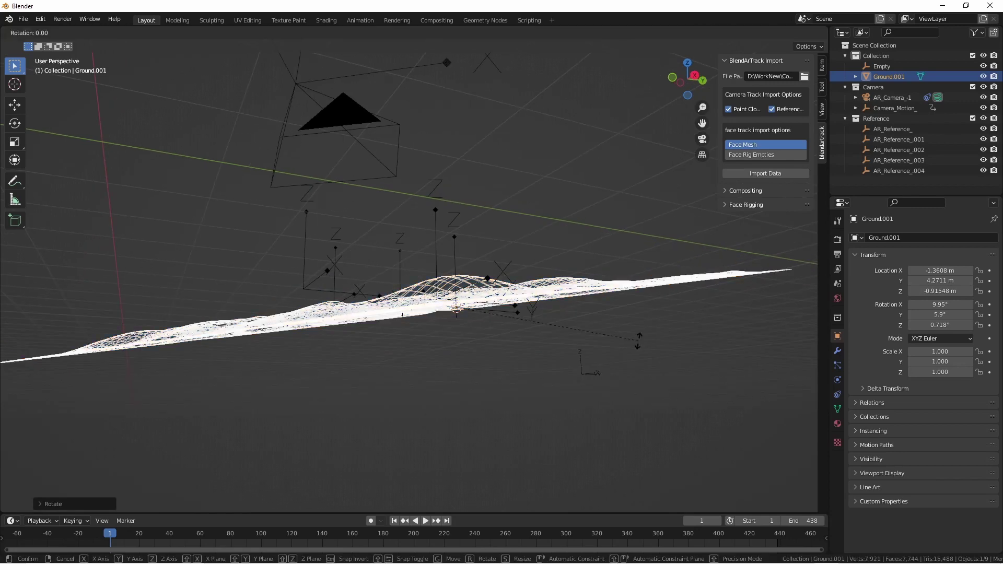
left_click(615, 362)
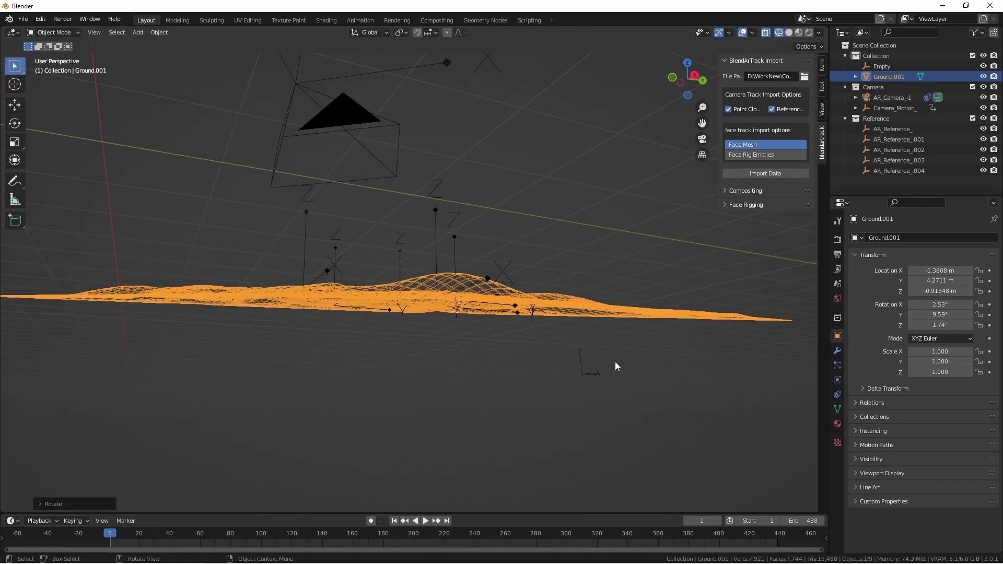
middle_click_drag(615, 363, 585, 392)
key("KP_0")
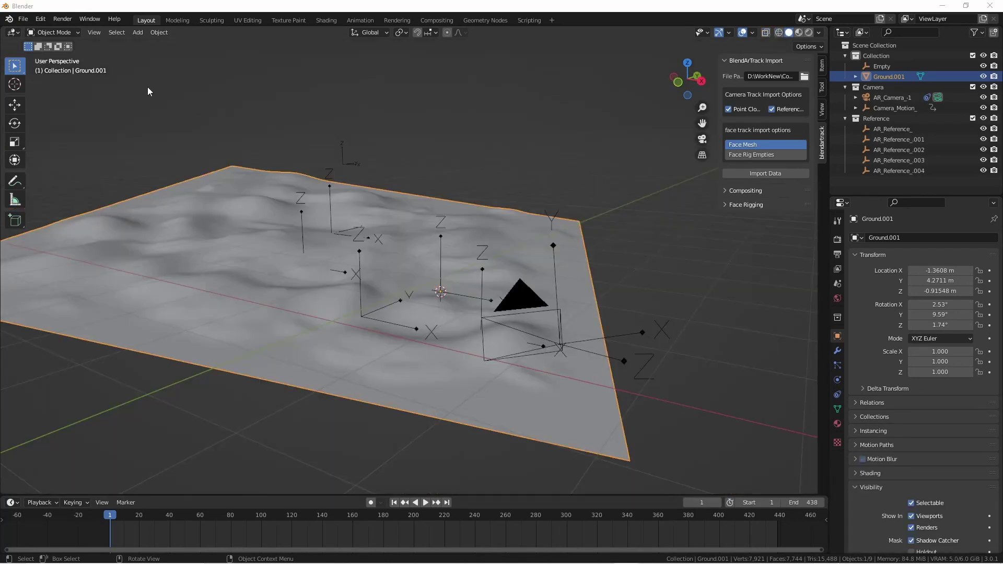
Append Alien, Alien_Eye and Alien_Eye.001 from Alien3.7.blend
left_click(23, 19)
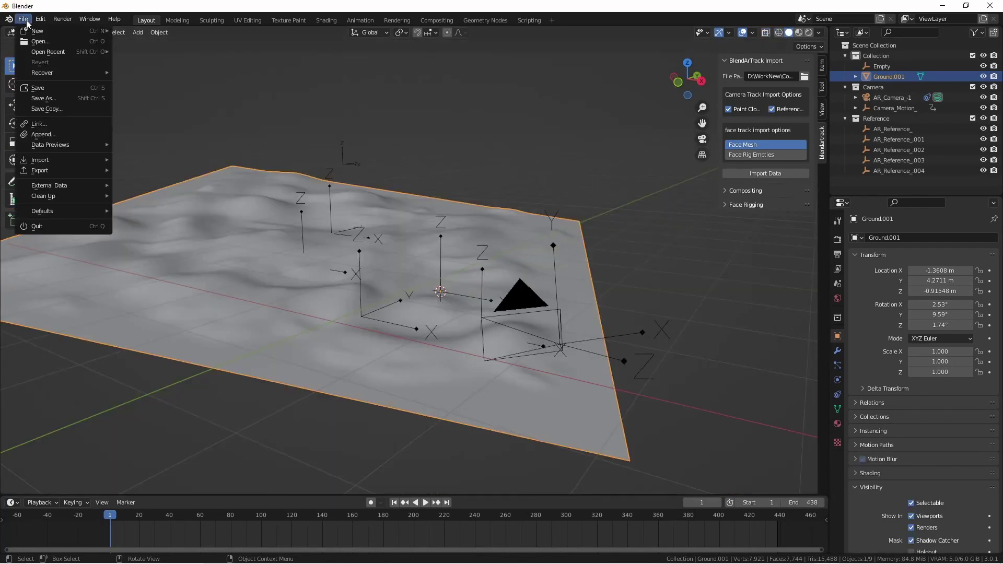
left_click(67, 133)
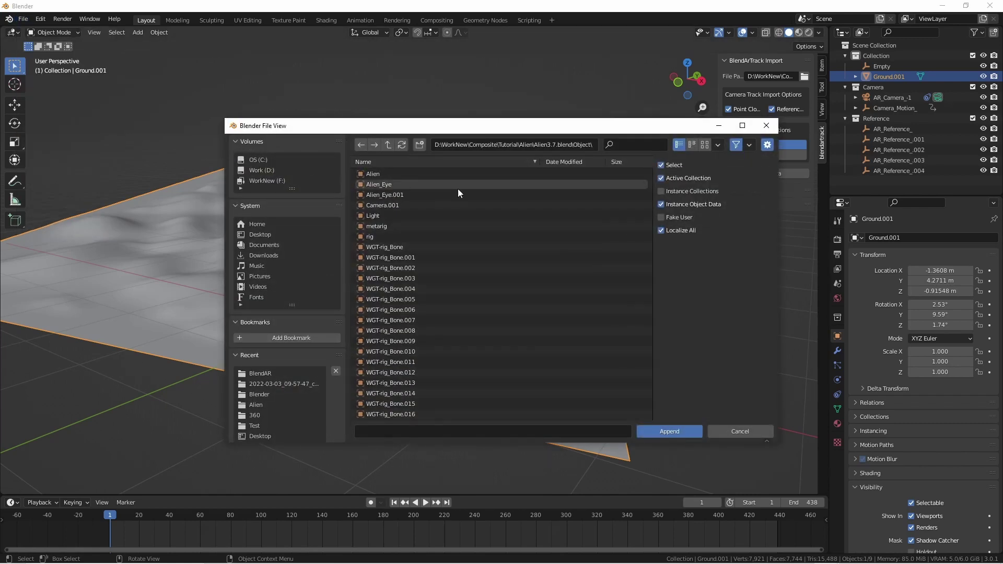
left_click(382, 173)
left_click(394, 184, "shift")
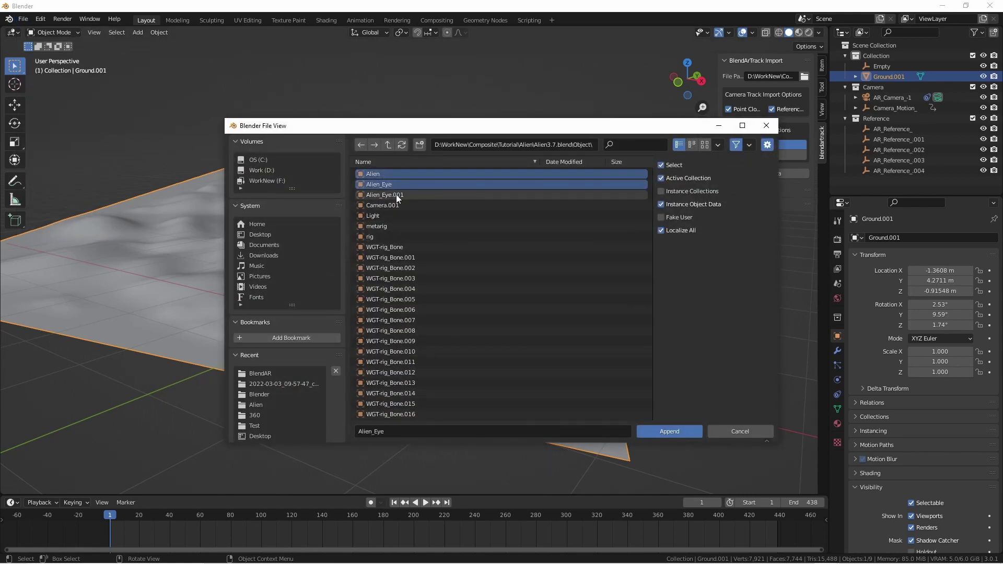
left_click(396, 194, "shift")
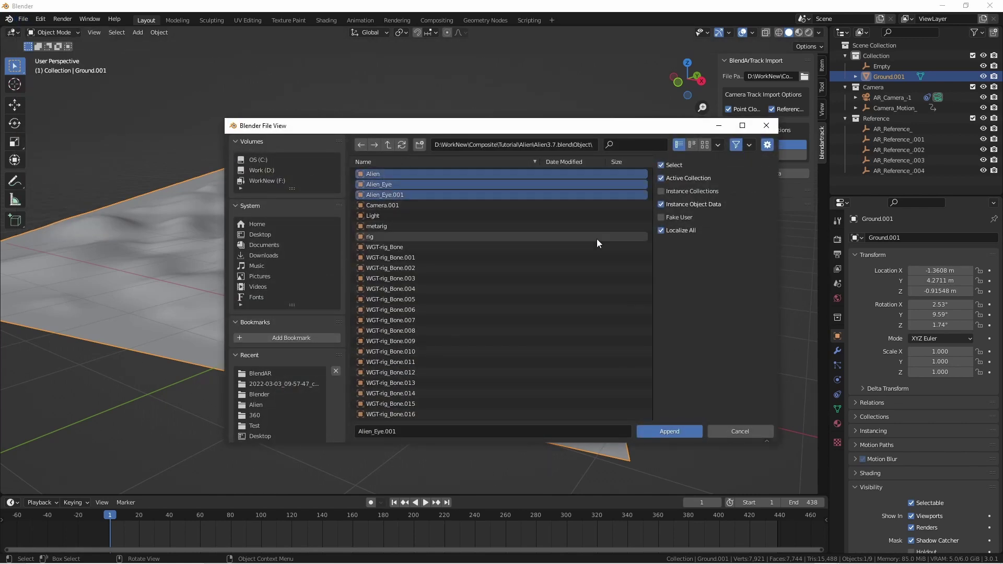
left_click(678, 433)
Scale the creature down and snap its rig to the 3D cursor on the terrain
middle_click_drag(645, 346, 607, 335)
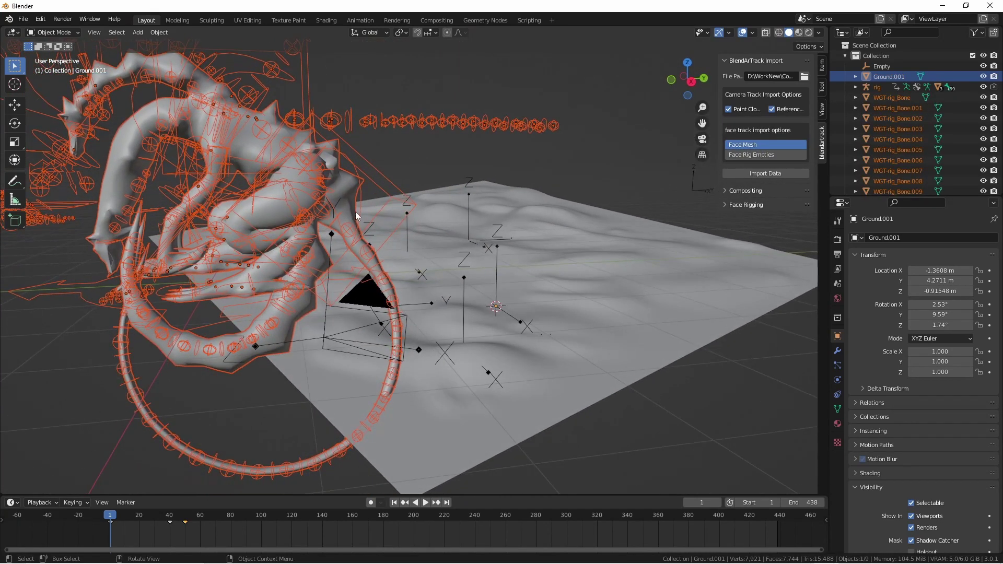
key("s")
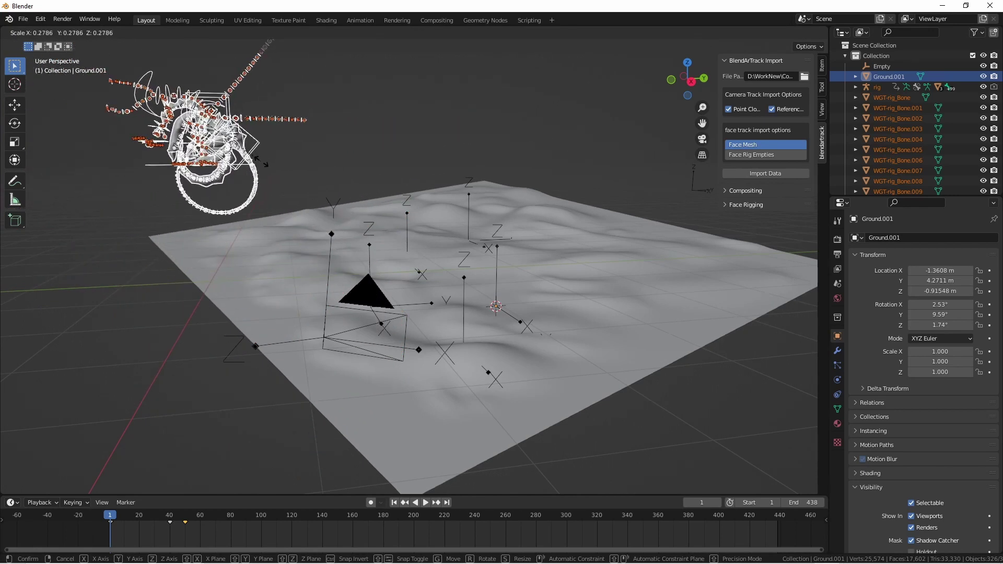
left_click(264, 168)
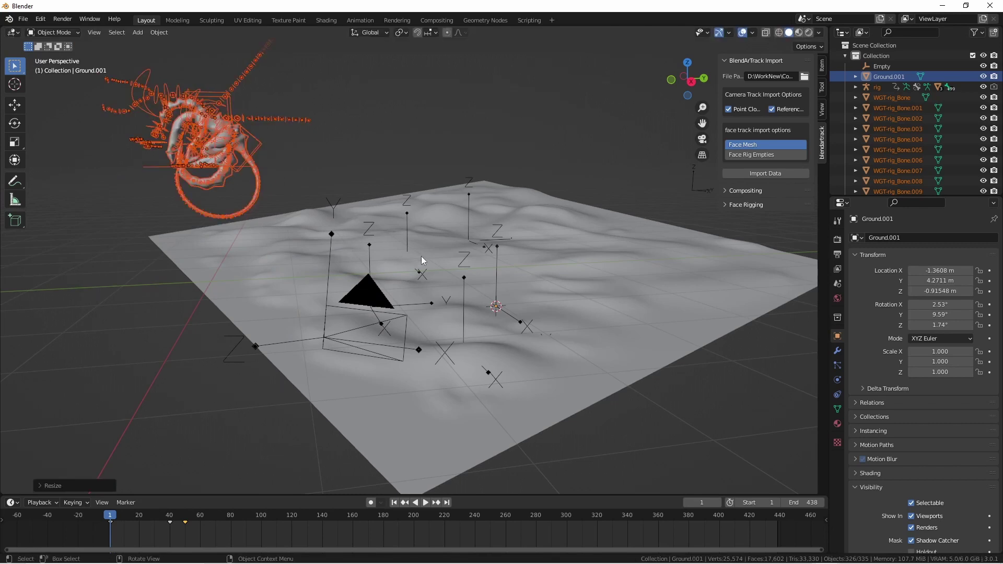
key("shift+s")
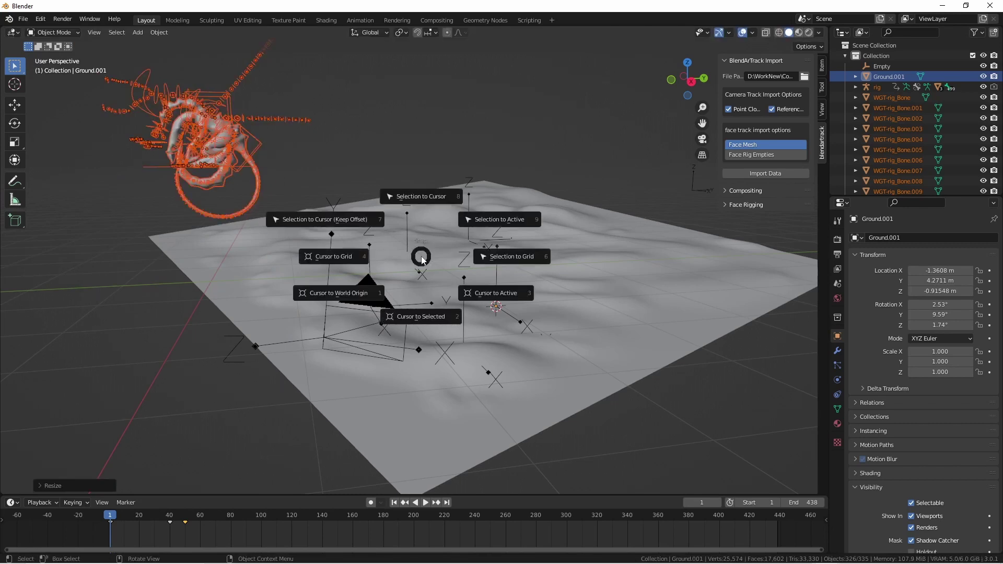
left_click(423, 198)
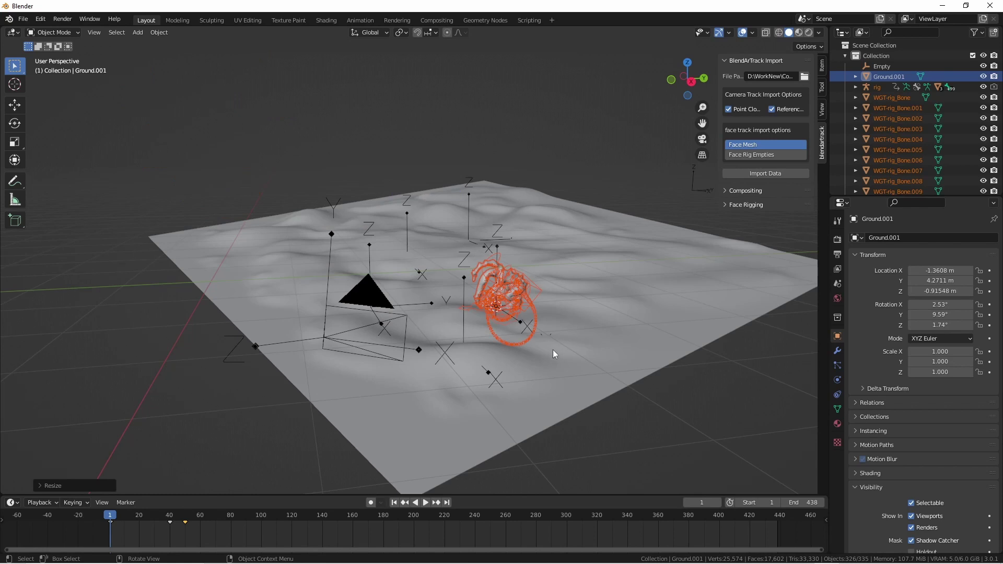
mouse_move(553, 352)
middle_mouse_down()
mouse_move(549, 339)
mouse_move(654, 368)
mouse_move(602, 370)
mouse_move(598, 362)
mouse_move(661, 362)
mouse_move(570, 358)
middle_mouse_up()
Rotate the rig about Z and scrub the timeline back to frame 2 to check its motion
middle_click_drag(565, 325, 563, 250)
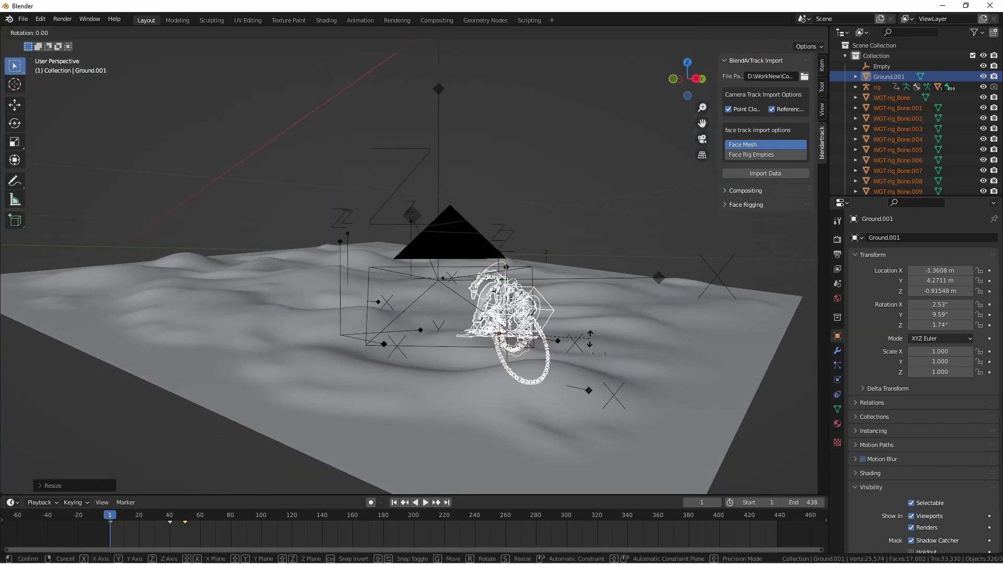
key("r")
key("z")
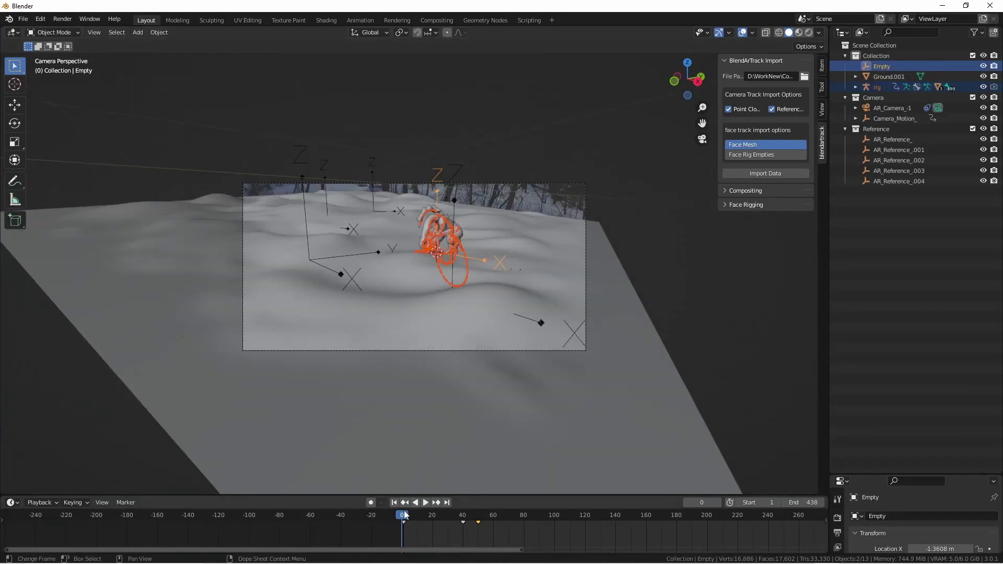
mouse_move(404, 515)
left_mouse_down()
mouse_move(521, 517)
mouse_move(405, 519)
left_mouse_up()
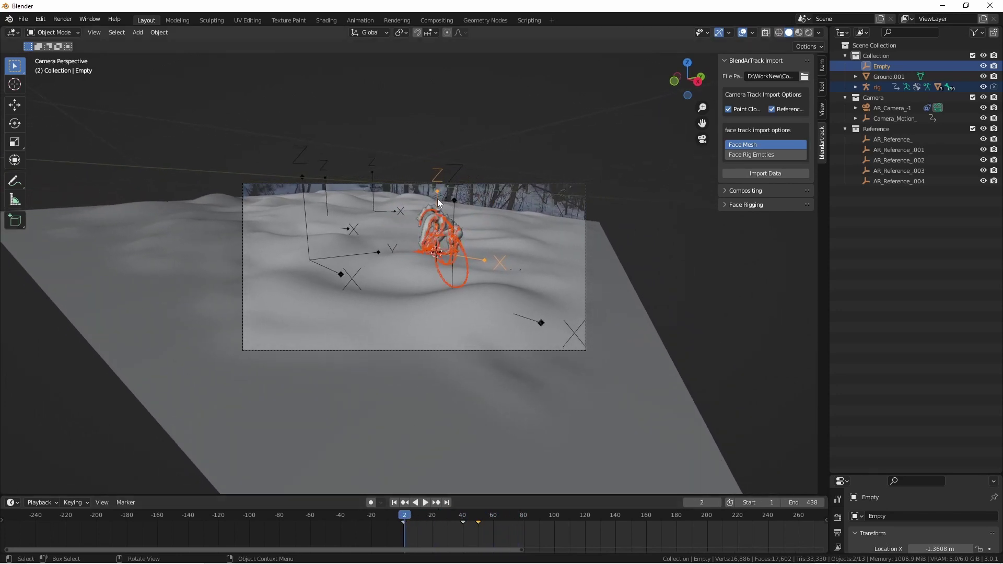
Parent the rig to the Empty with Keep Transform, then move the Empty across the terrain in top view
left_click(437, 238)
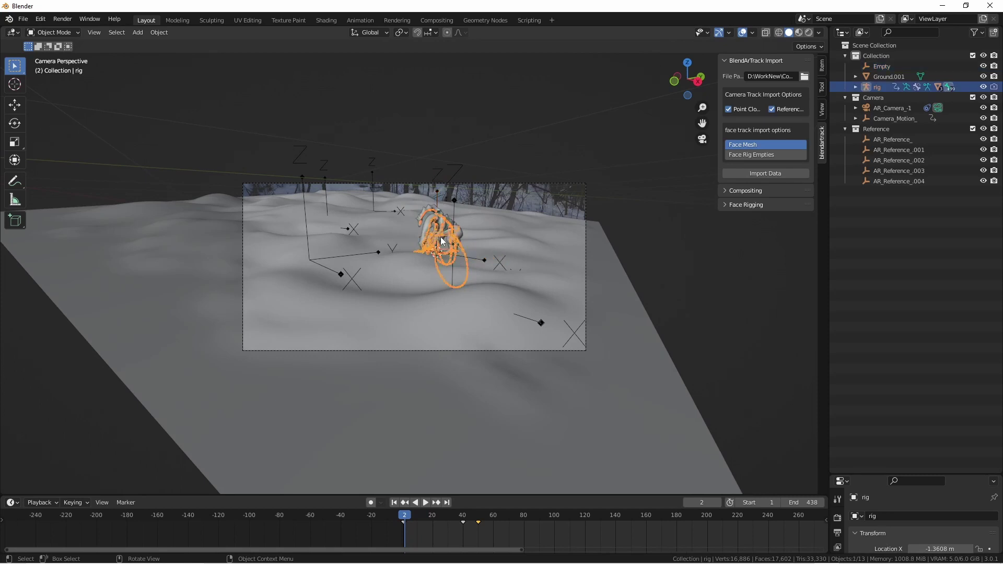
left_click(437, 195, "shift")
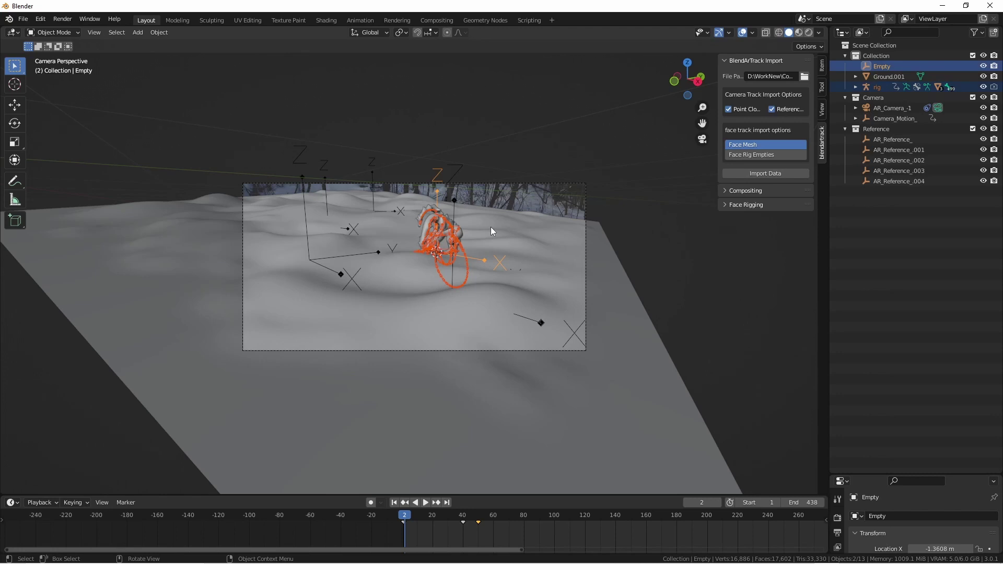
key("ctrl+p")
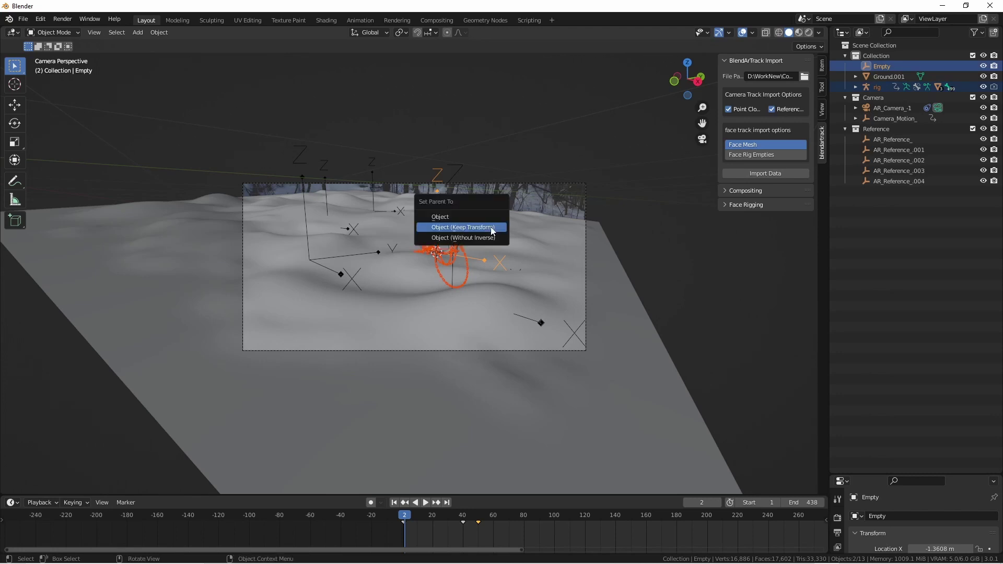
left_click(491, 228)
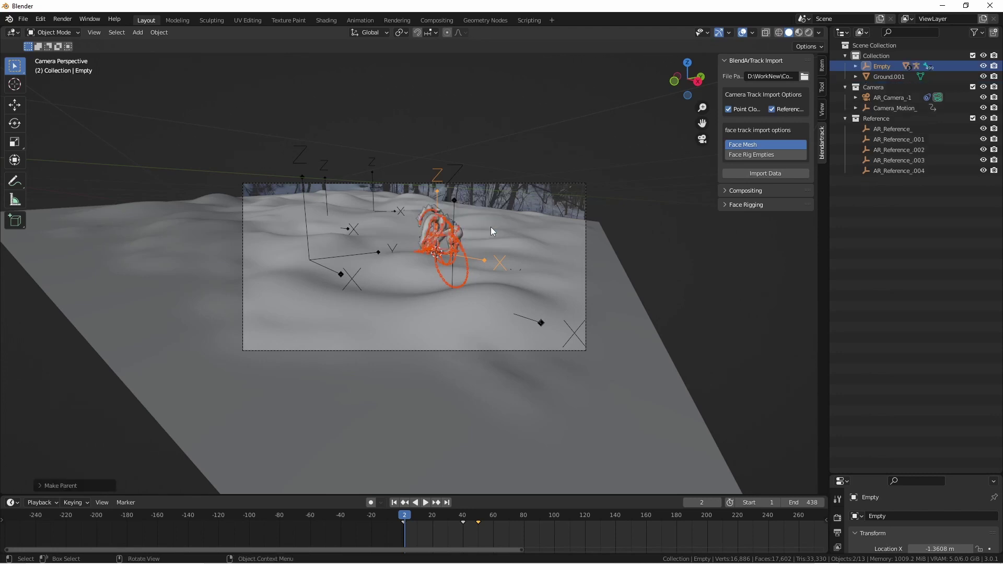
left_click(437, 199)
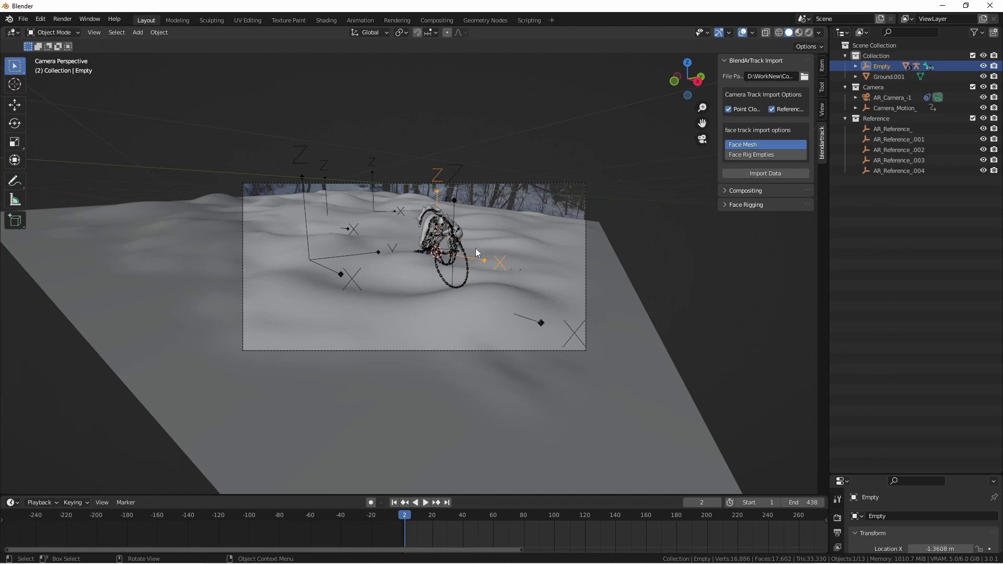
key("KP_7")
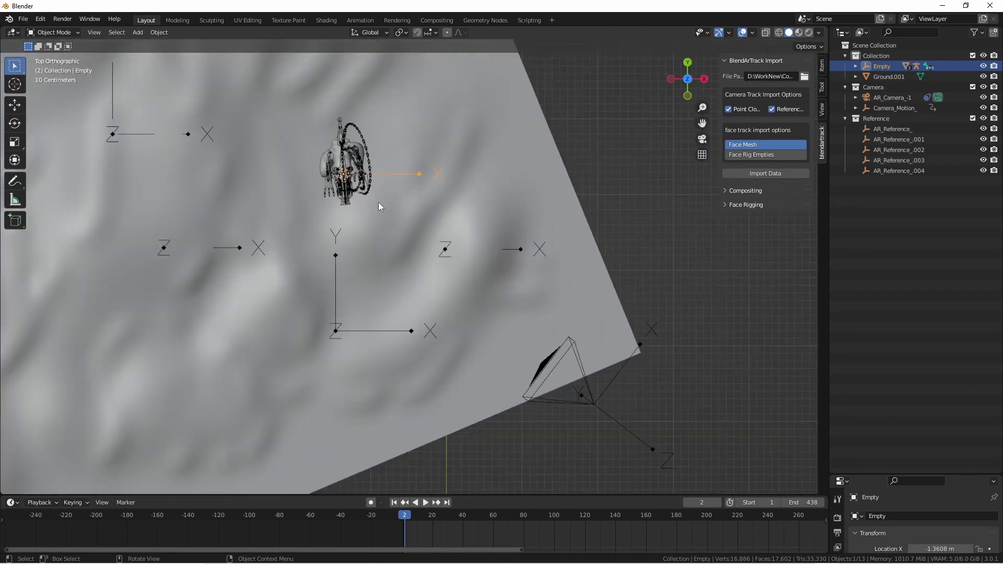
key("g")
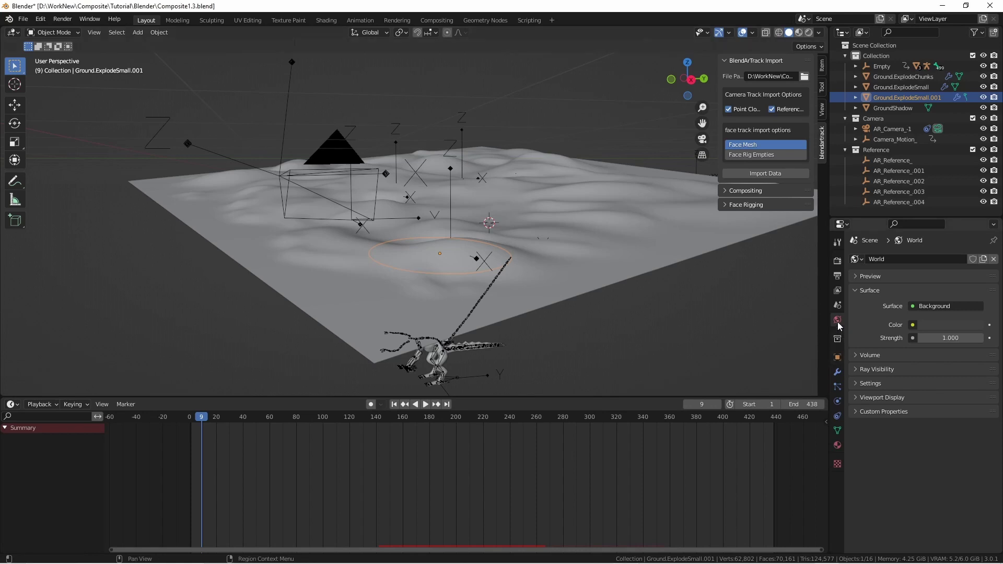
Set the World Color to an Environment Texture using 360\new\Outside_Dark_HDR-2.hdr and preview in Rendered shading
left_click(911, 324)
left_click(730, 372)
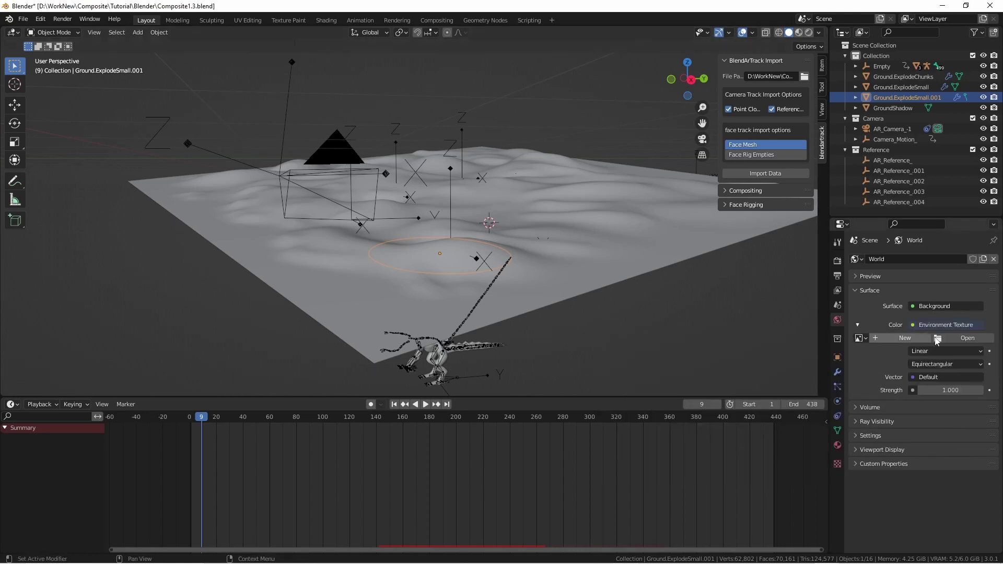
left_click(940, 338)
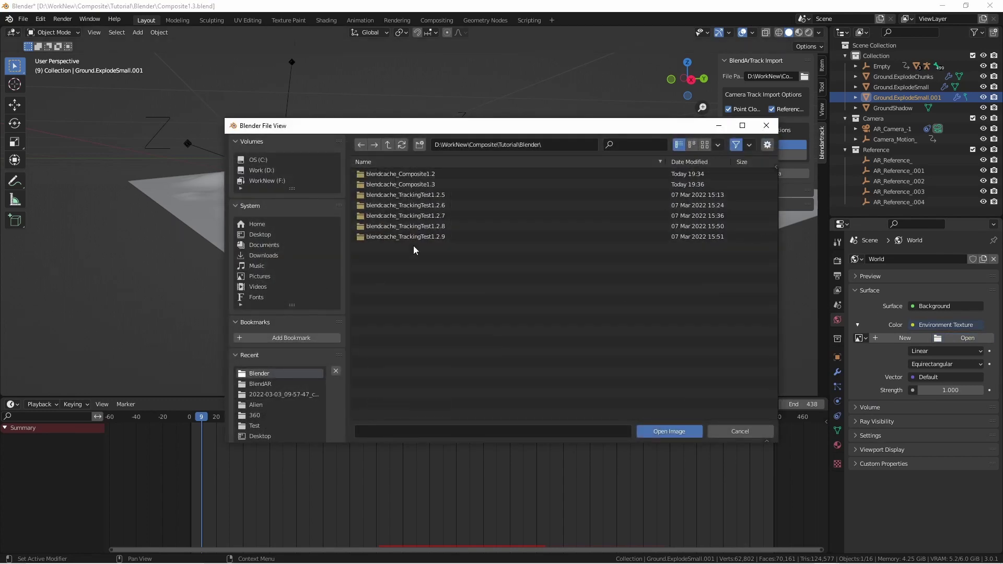
left_click(389, 145)
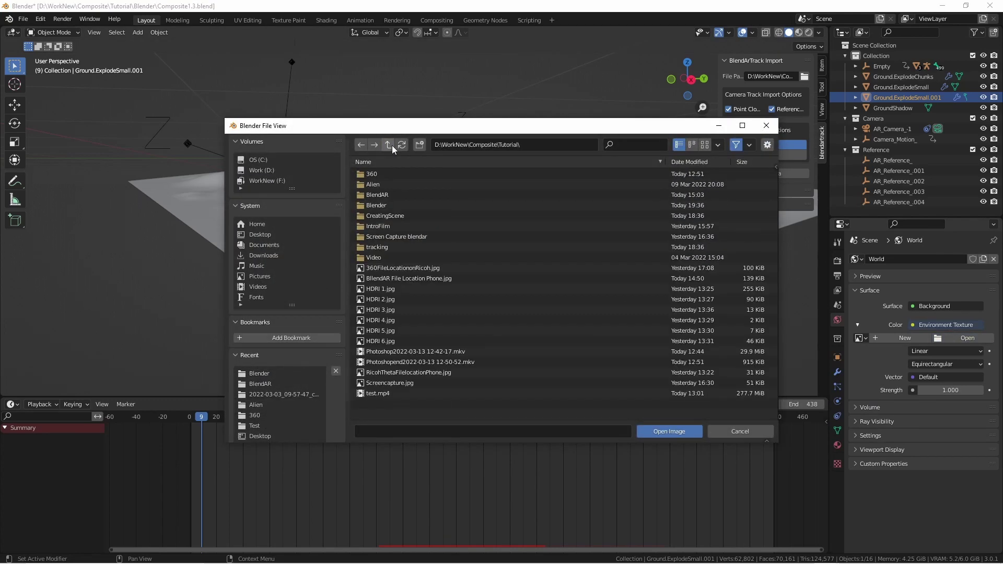
left_click(377, 175)
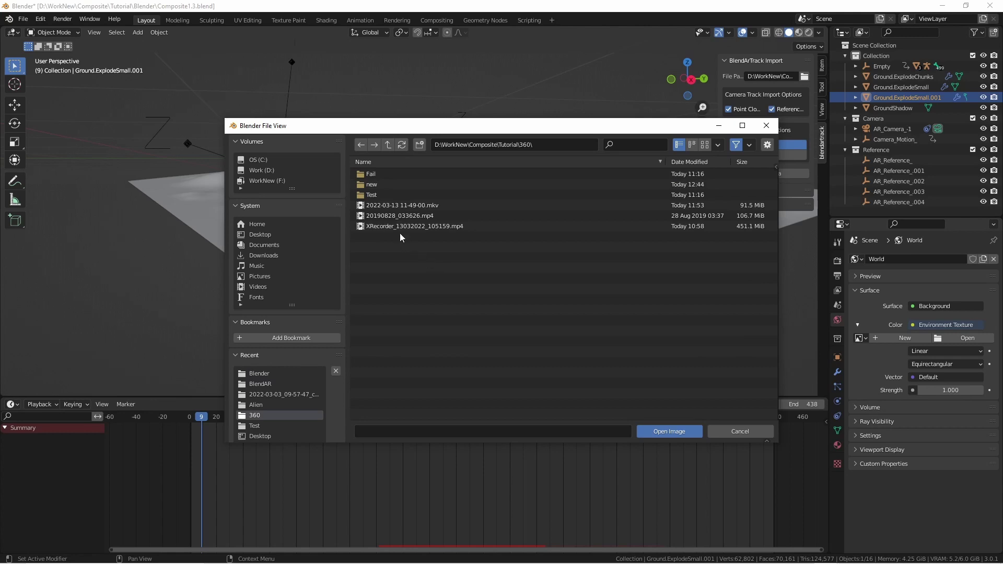
left_click(373, 194)
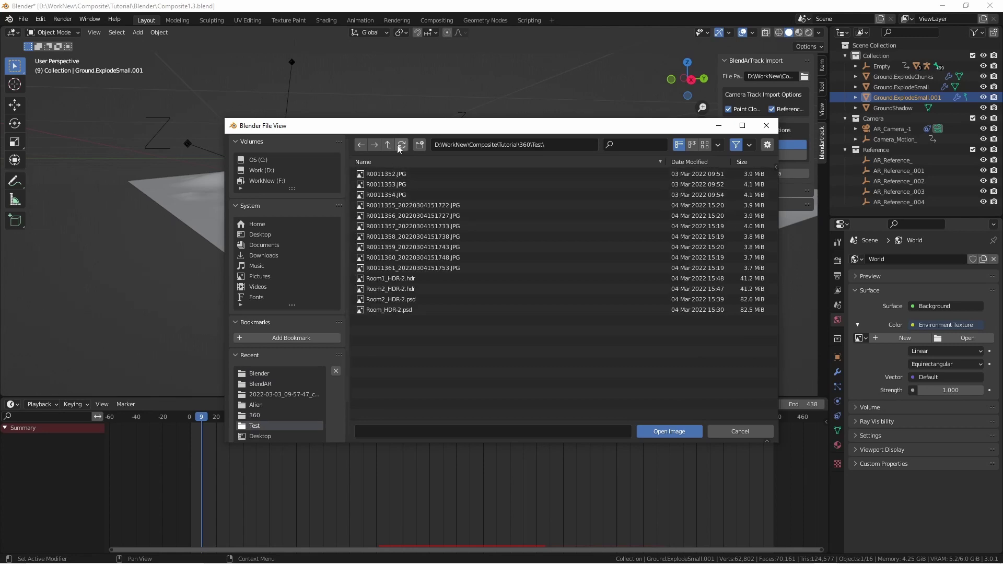
left_click(388, 145)
left_click(383, 184)
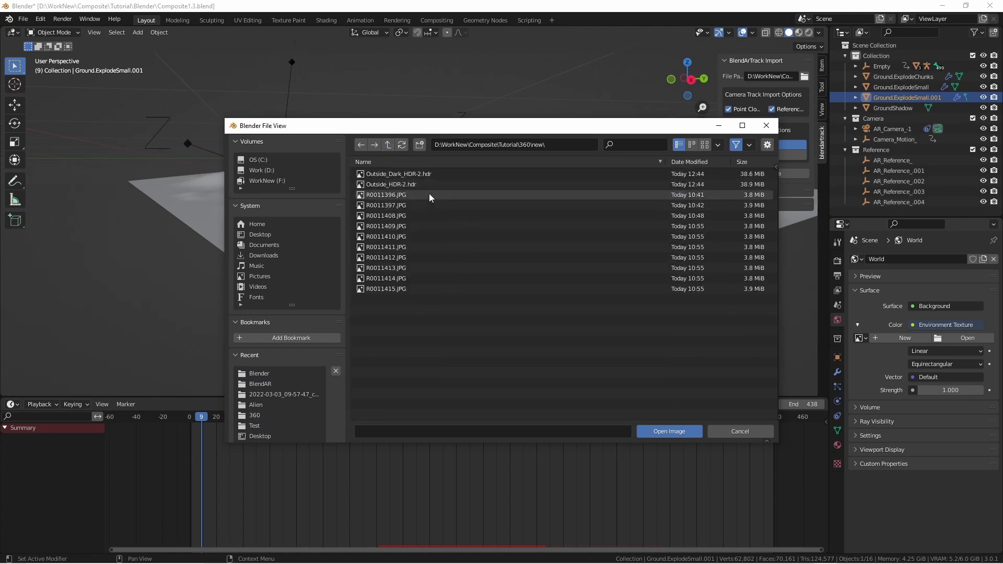
left_click(408, 174)
left_click(678, 431)
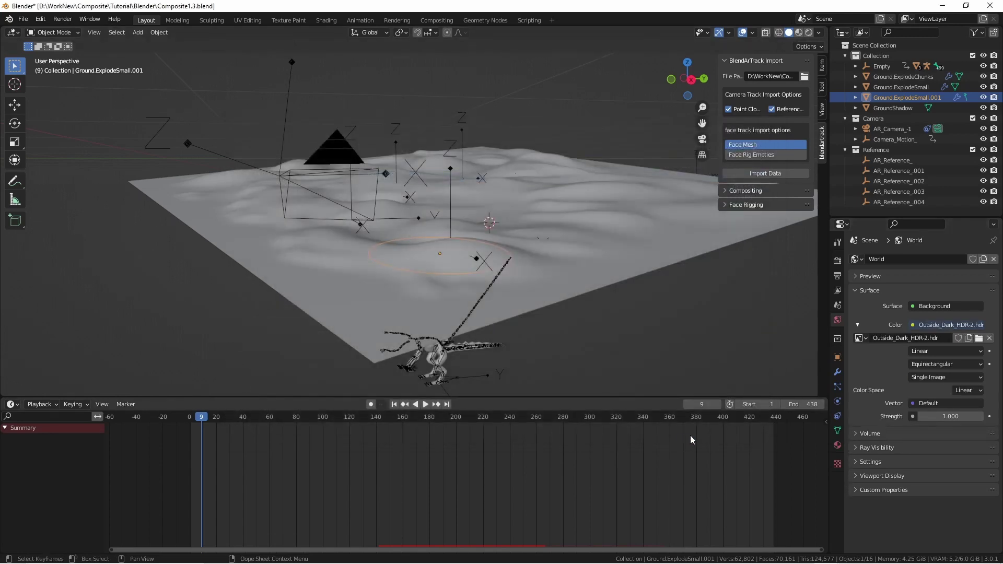
left_click(799, 32)
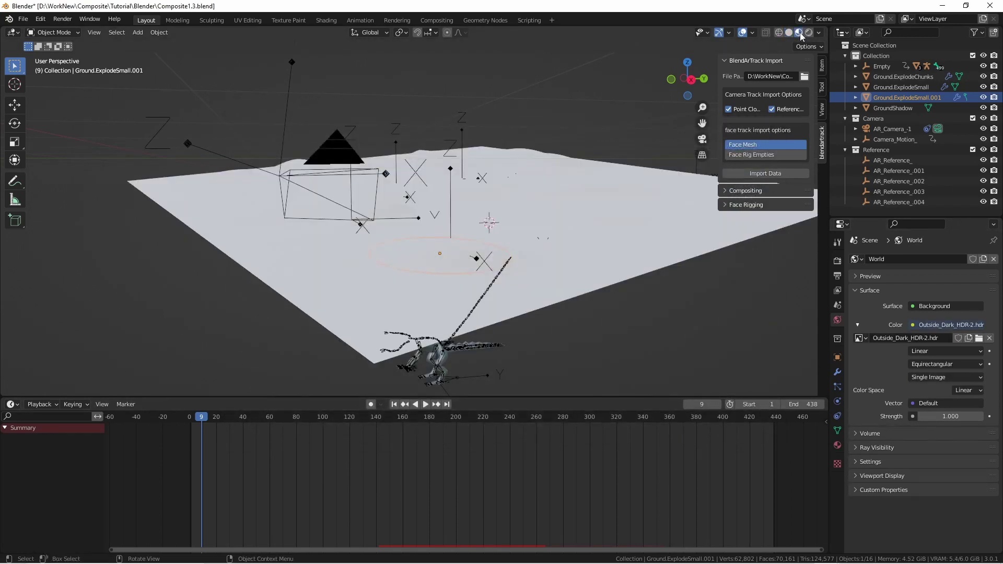
left_click(807, 33)
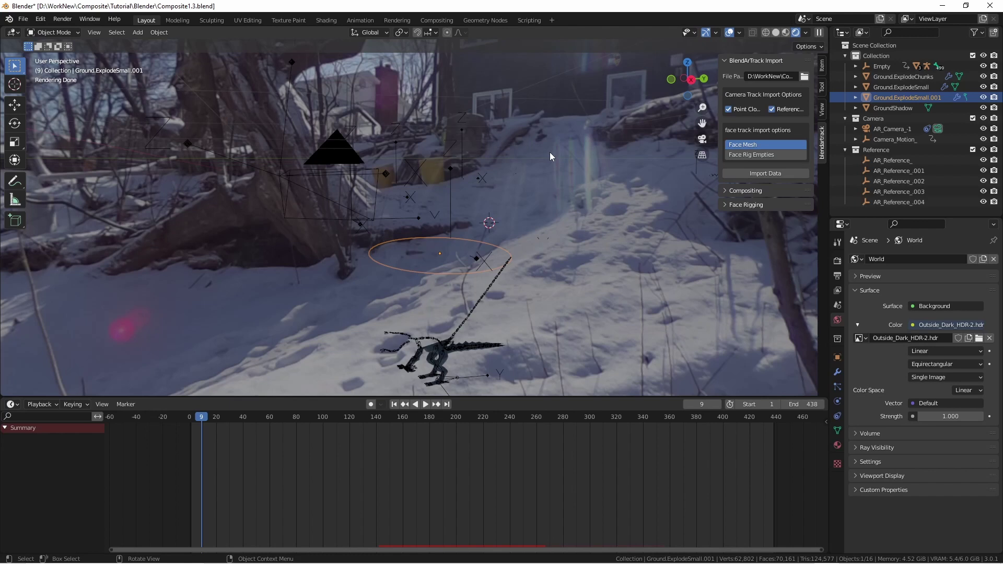
Look through the camera and show the World shader nodes in the Shading workspace
key("KP_0")
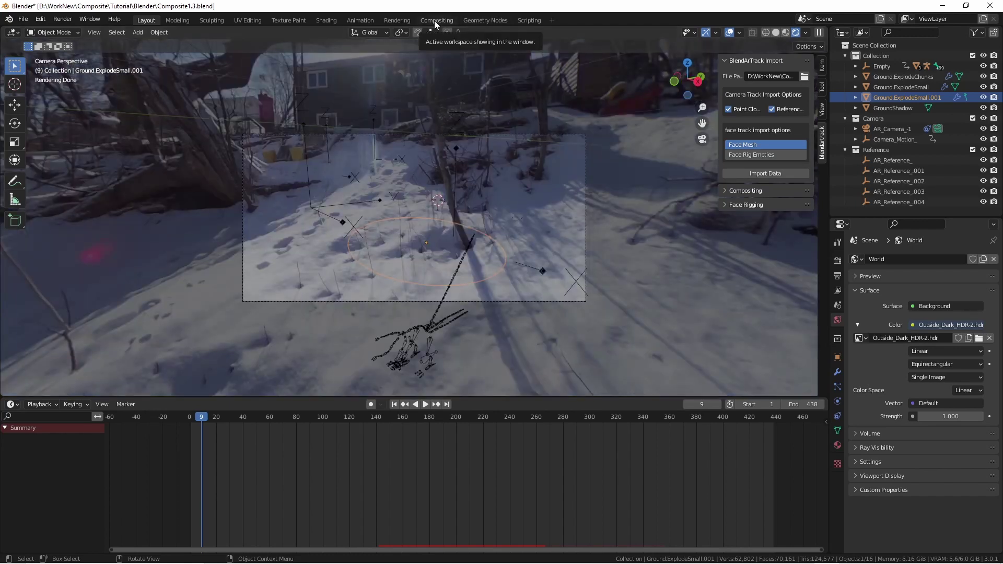
left_click(326, 20)
left_click(205, 334)
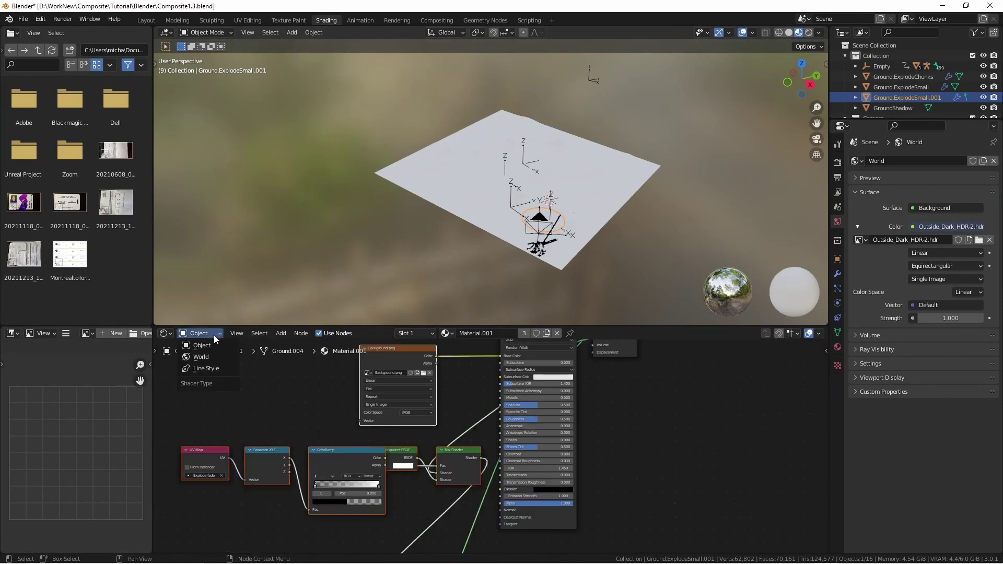
left_click(201, 357)
middle_click_drag(593, 416, 600, 514)
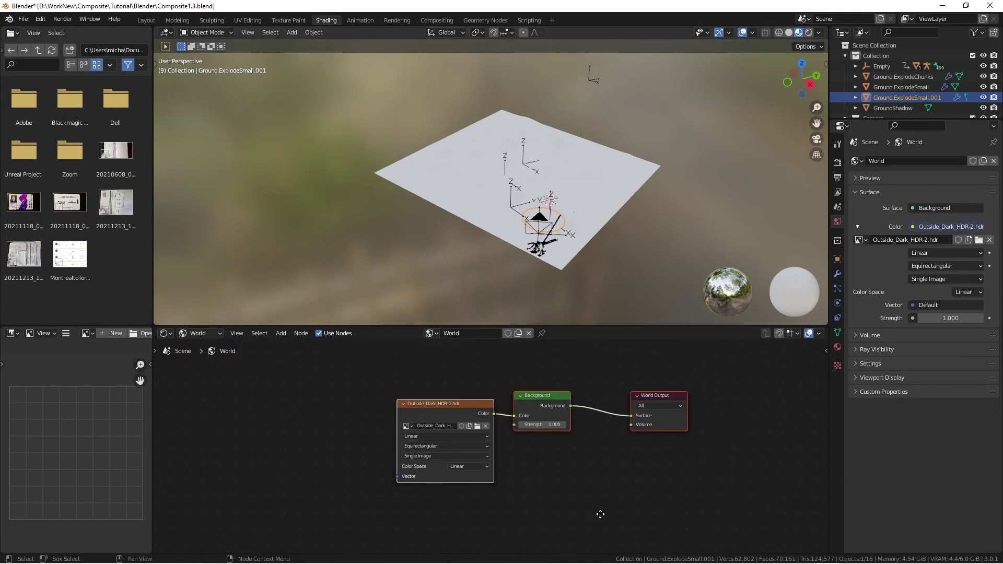
left_click(288, 406)
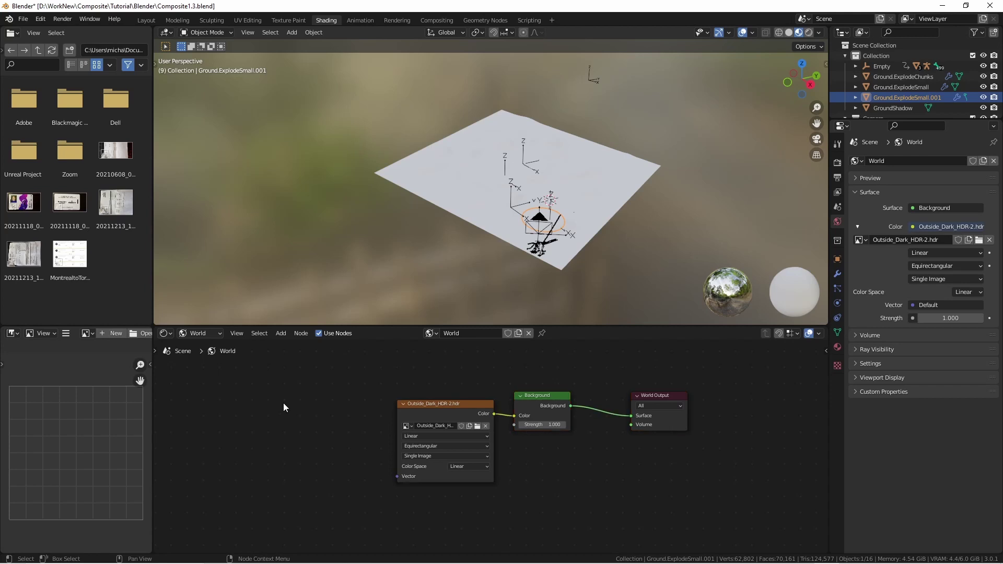
Add Texture Coordinate and Mapping nodes, chaining Generated through Mapping into the HDR image's Vector
key("shift+a")
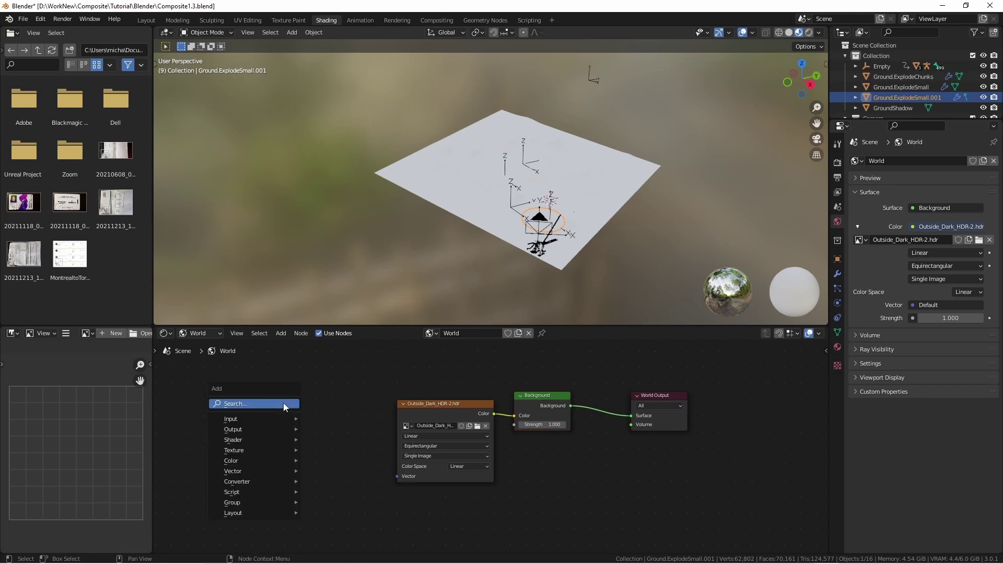
left_click(283, 402)
type("mappin")
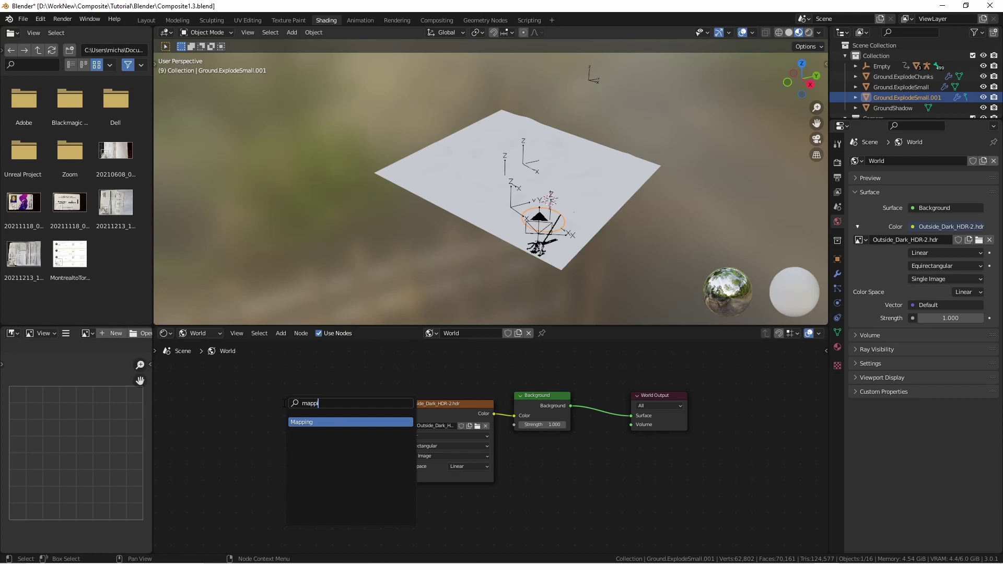
left_click(321, 422)
right_click(246, 412)
key("shift+a")
left_click(246, 412)
type("tex")
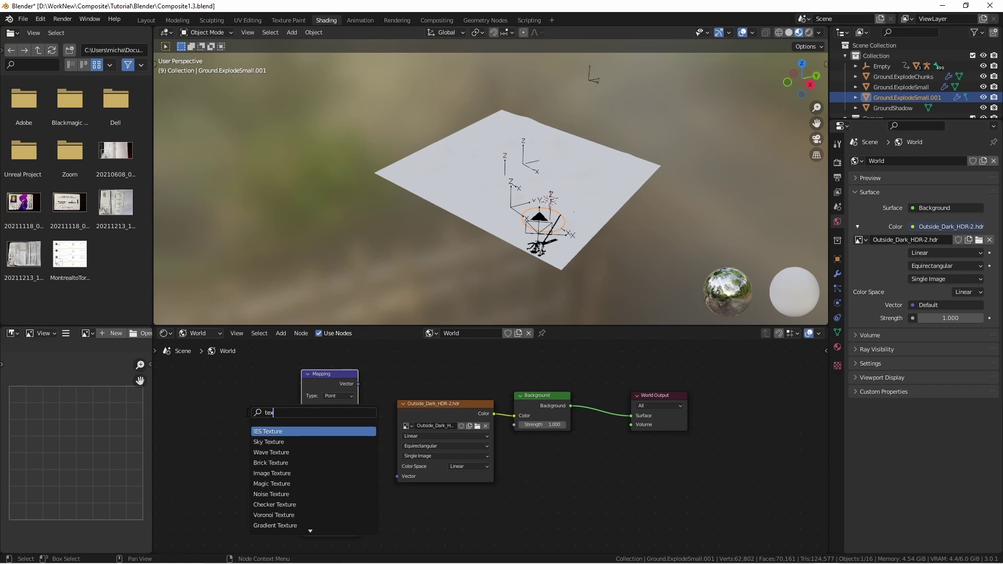
type("ture coo")
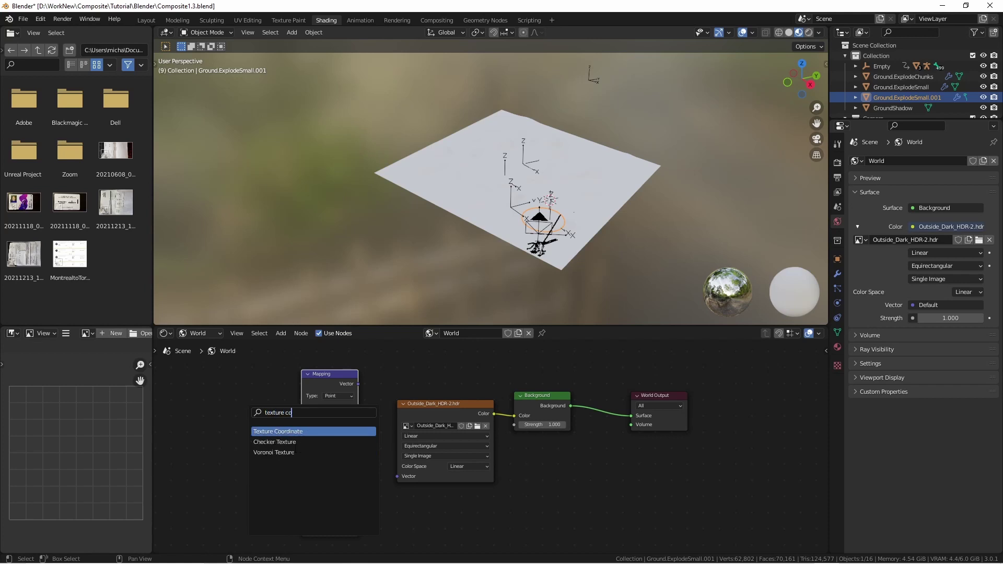
left_click(302, 433)
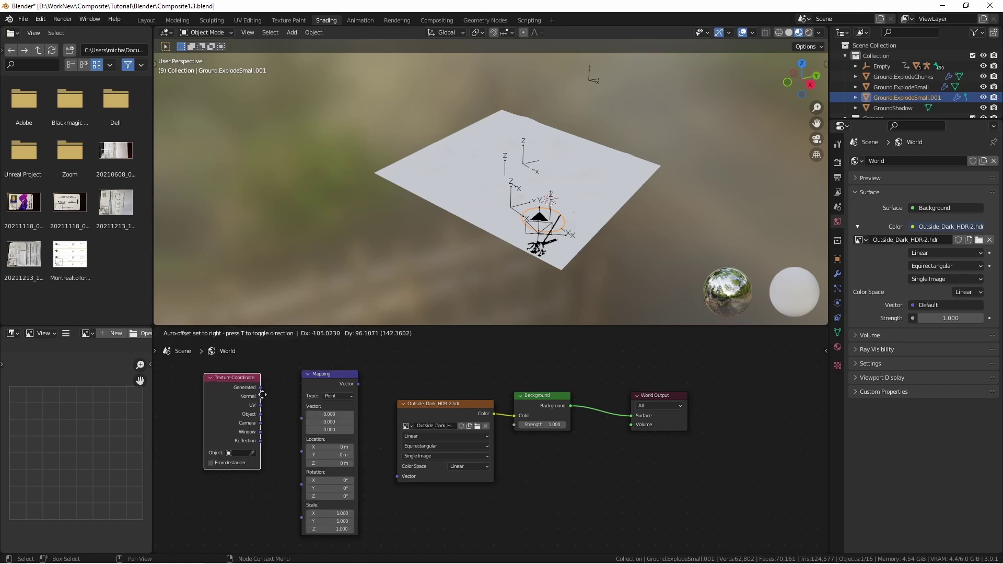
left_click_drag(257, 385, 301, 418)
left_click_drag(358, 384, 383, 427)
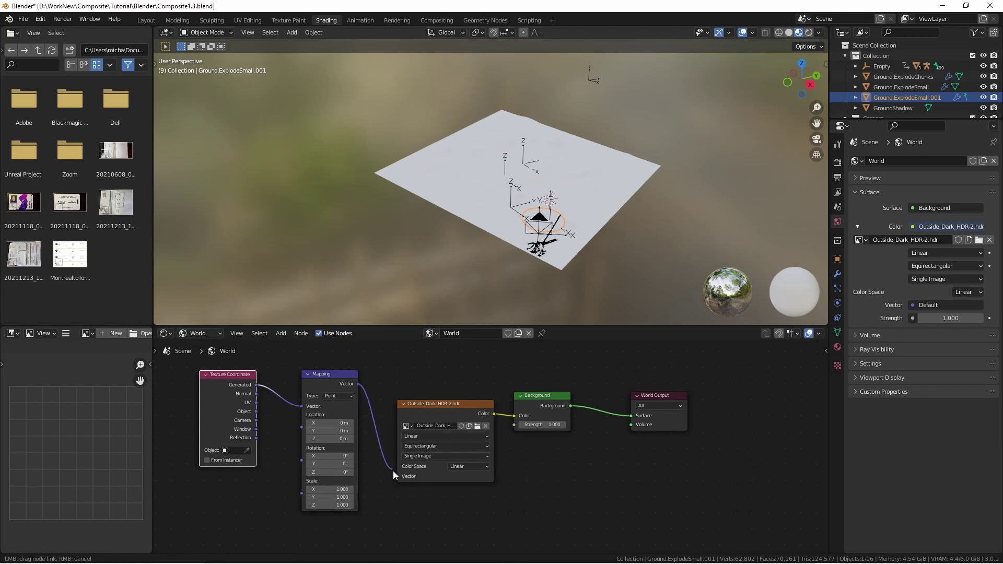
left_click_drag(395, 475, 397, 476)
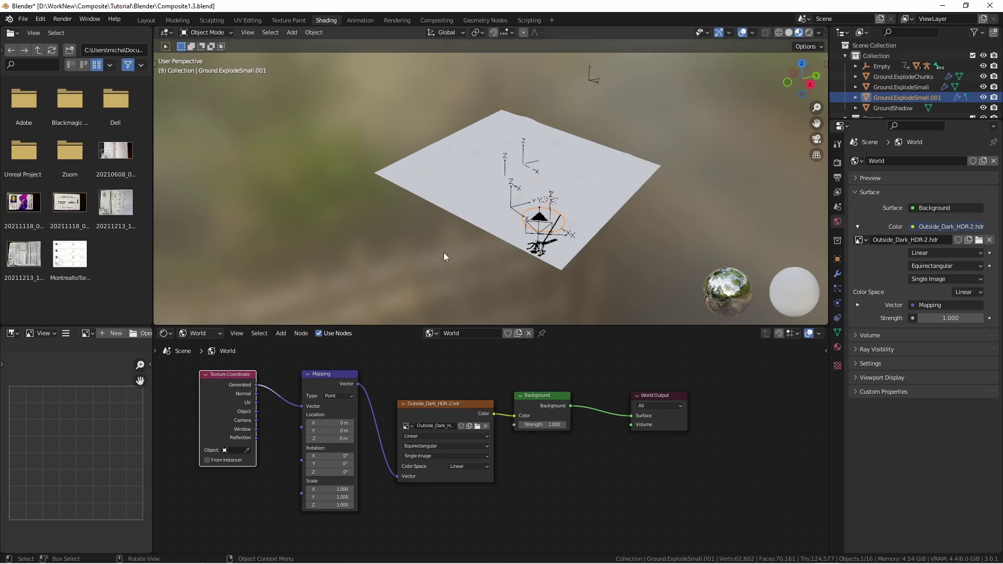
Adjust the Mapping Z rotation in Rendered view until the HDR environment matches the footage
left_click(809, 32)
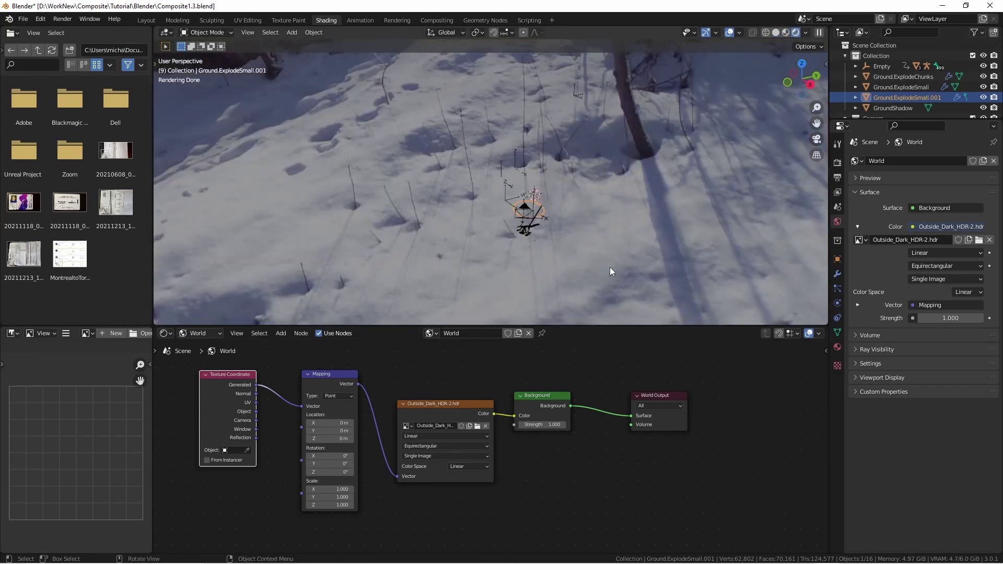
left_click_drag(330, 471, 304, 472)
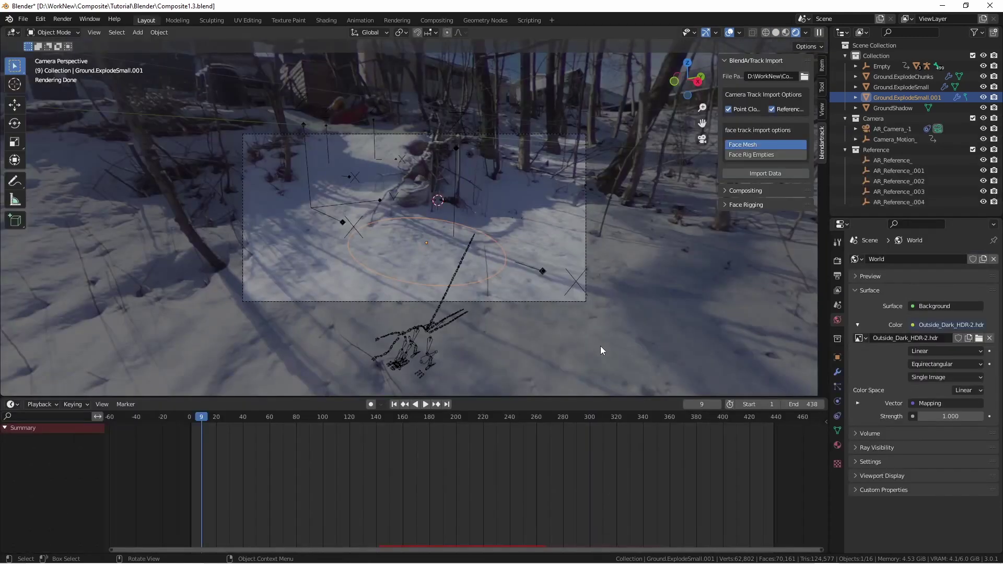
left_click(327, 19)
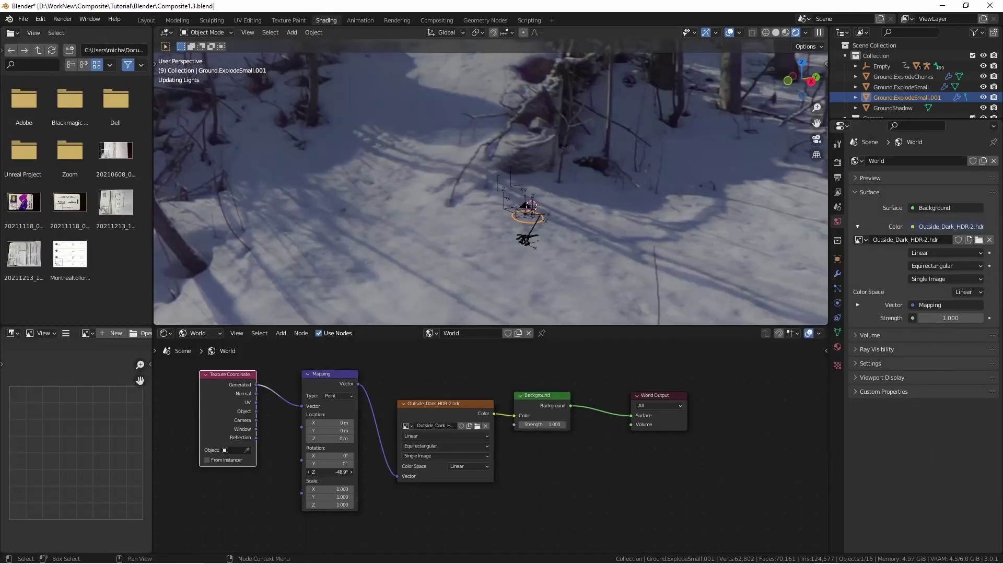
left_click_drag(329, 471, 376, 471)
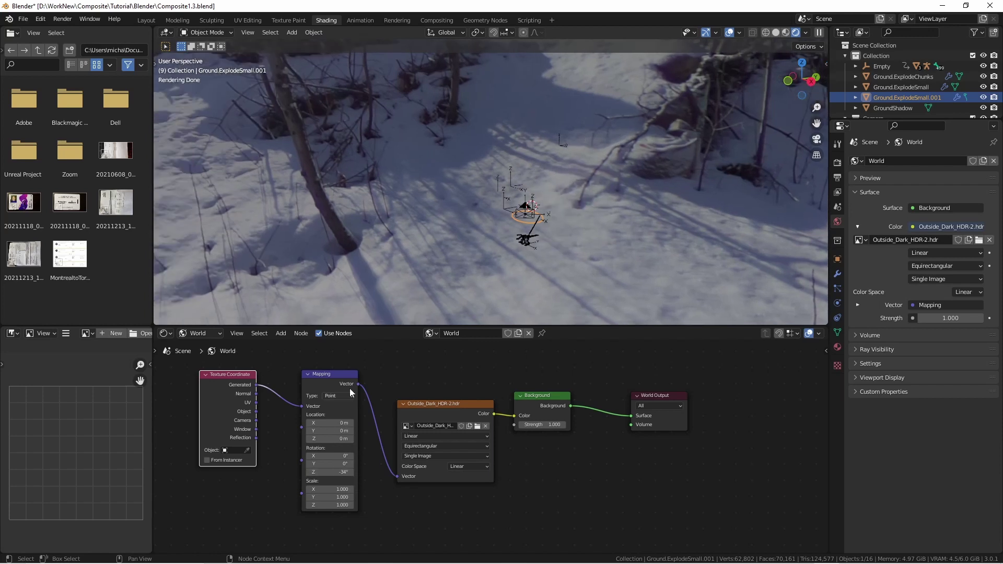
left_click(147, 20)
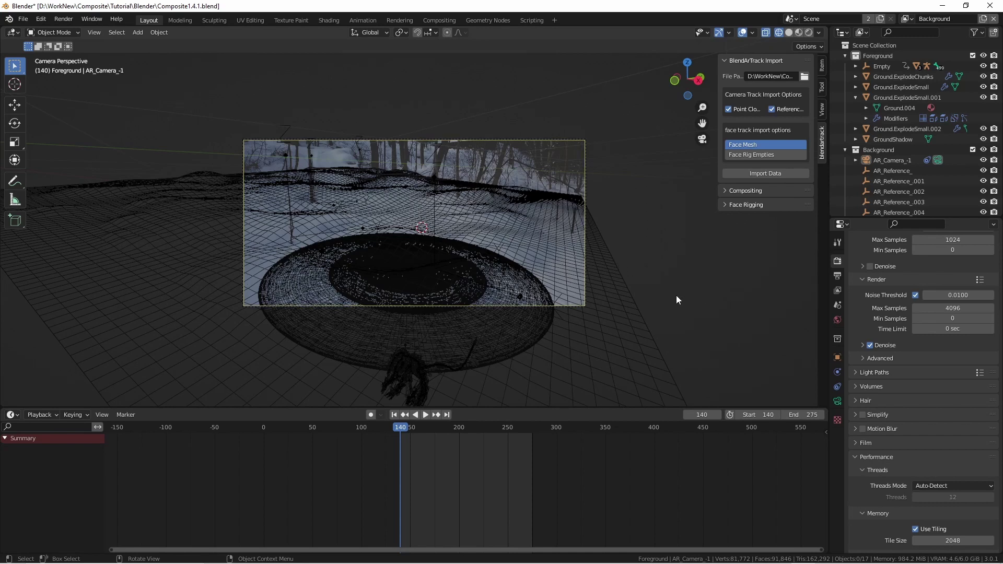
Enable Transparent under Film in Render Properties
left_click(854, 443)
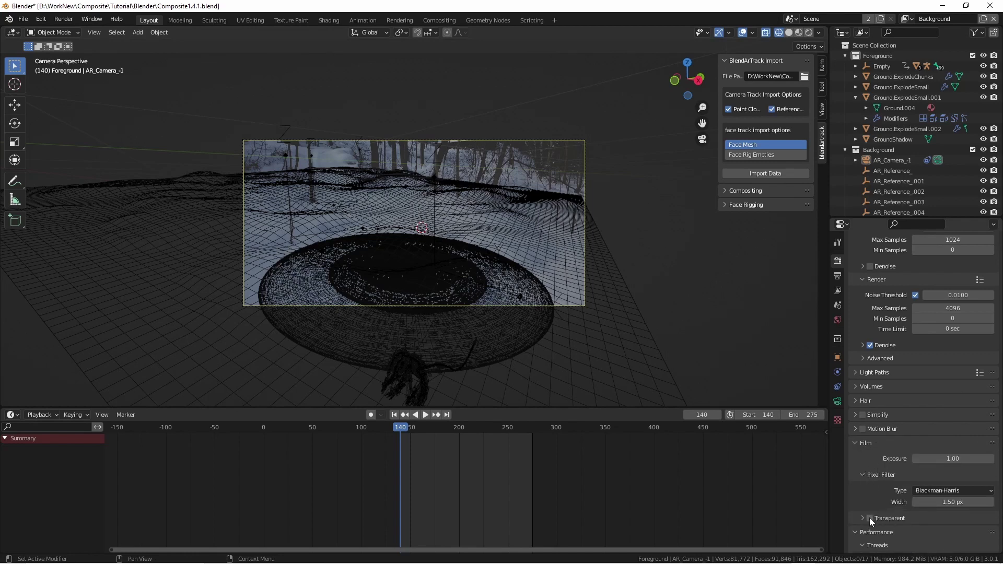
left_click(869, 518)
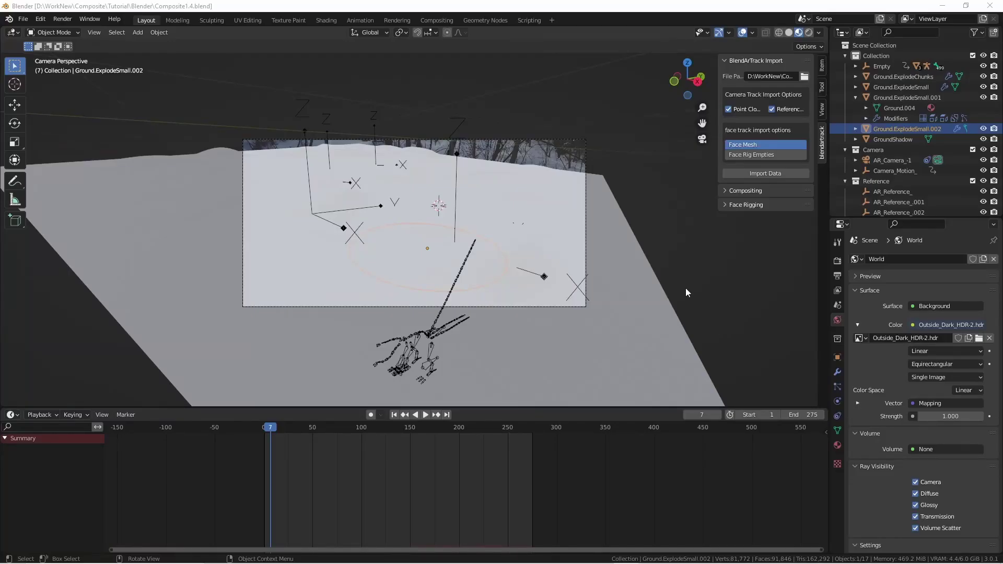
Enable Use Nodes in the Compositor, spread Render Layers and Composite apart, and enlarge the Outliner
left_click(432, 21)
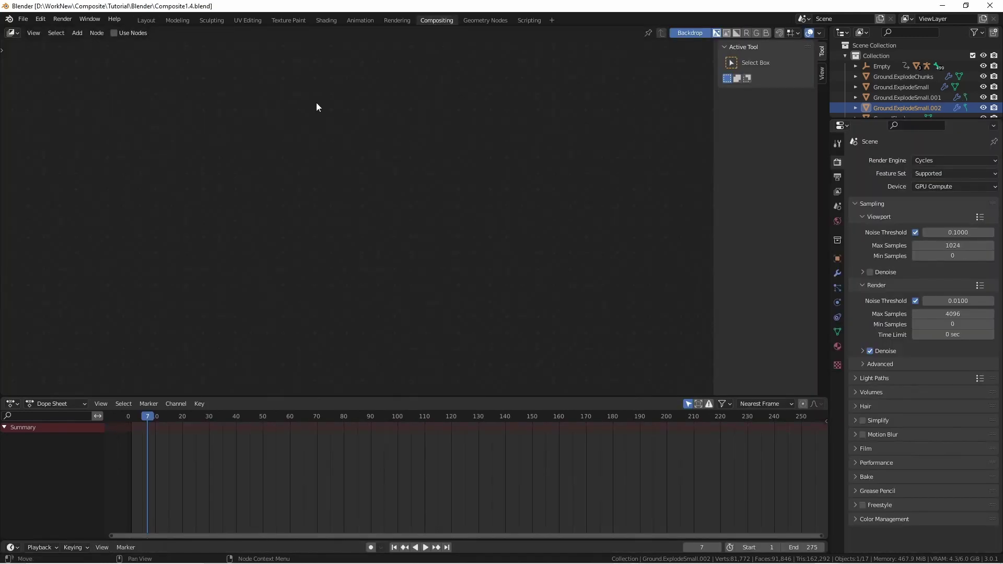
left_click(114, 33)
left_click(516, 220)
left_click_drag(324, 149, 165, 121)
left_click_drag(409, 156, 572, 116)
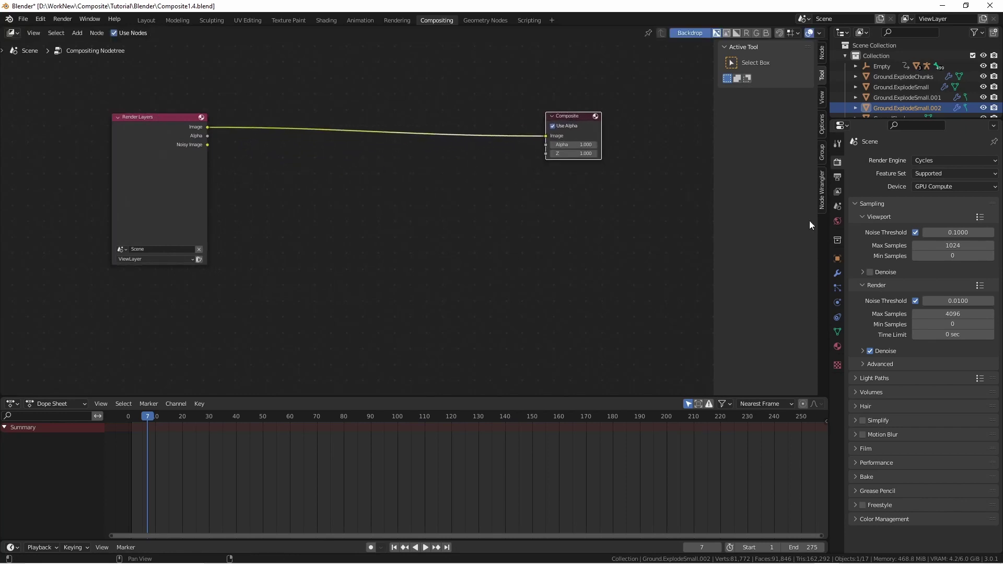
left_click_drag(831, 111, 621, 110)
left_click_drag(727, 118, 738, 286)
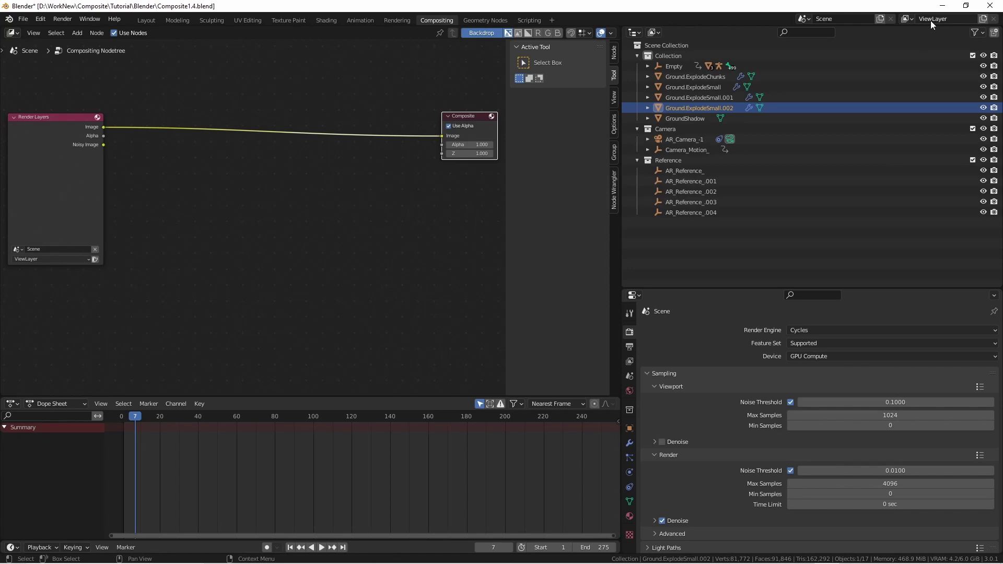
Add a new view layer and name it Foreground
left_click(982, 19)
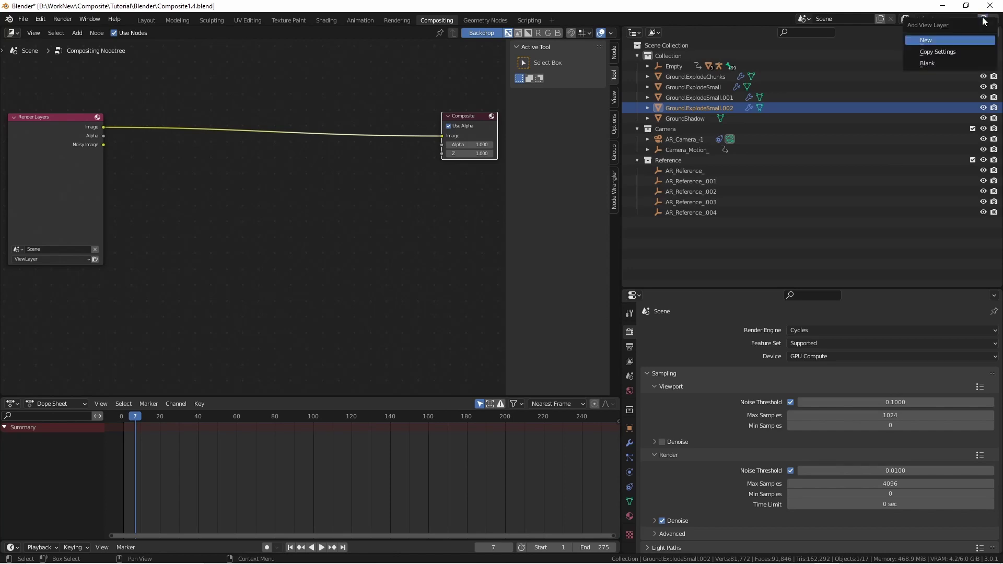
left_click(958, 40)
left_click(956, 19)
type("Fo")
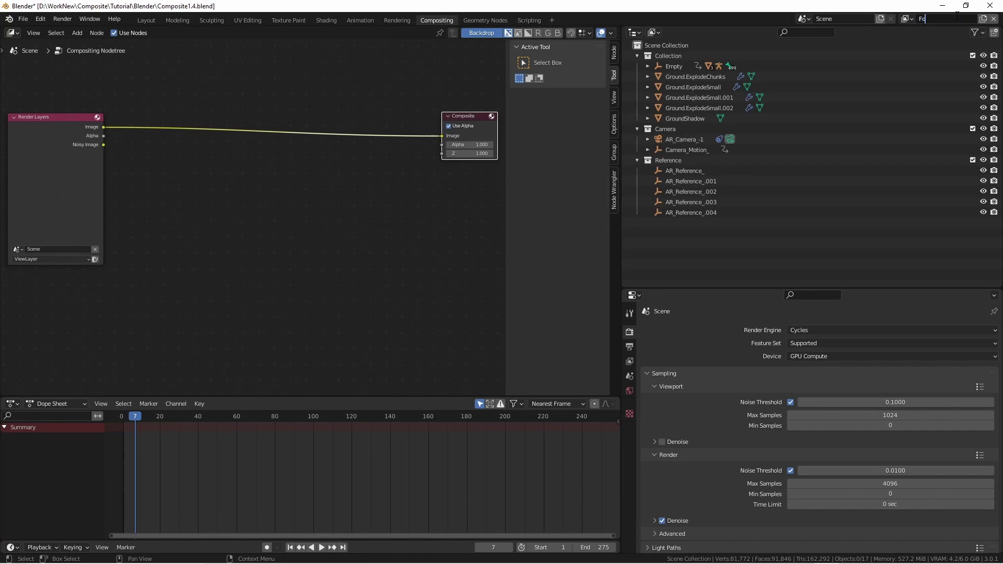
type("reground")
Add a second view layer named Background
left_click(983, 18)
left_click(943, 40)
left_click(936, 21)
type("Background")
key("Return")
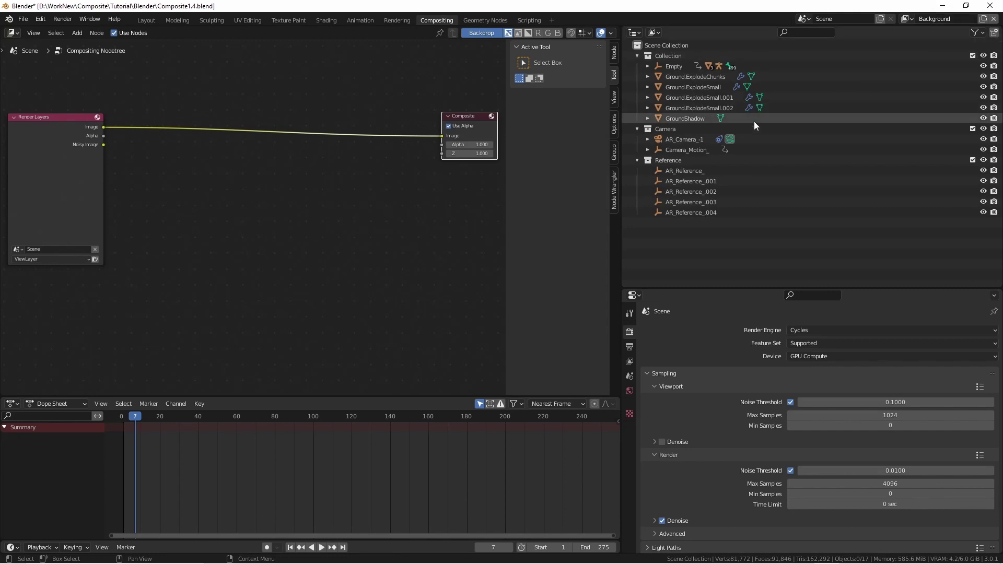
Rename the main collection to Foreground
right_click(941, 55)
left_click(674, 56)
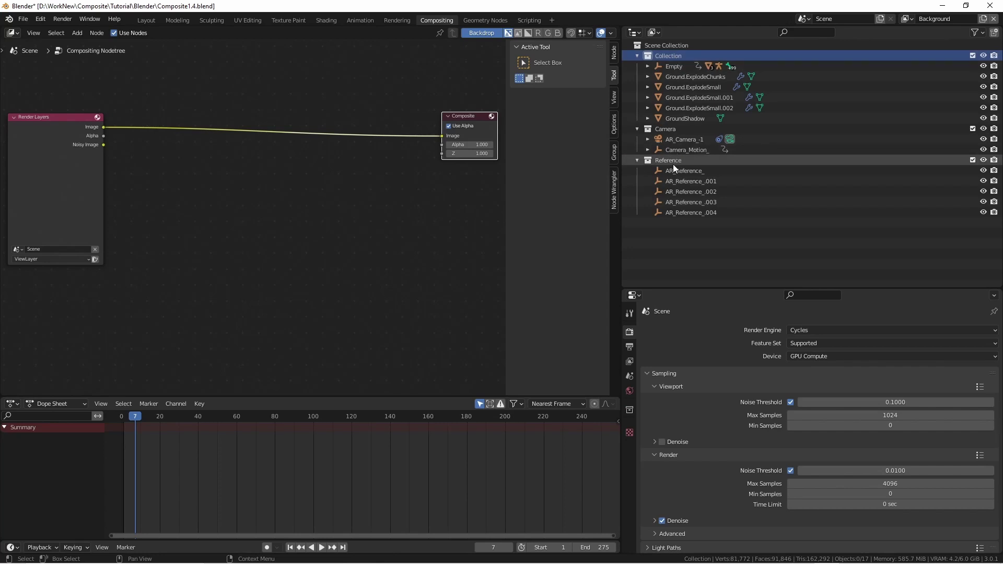
right_click(668, 54)
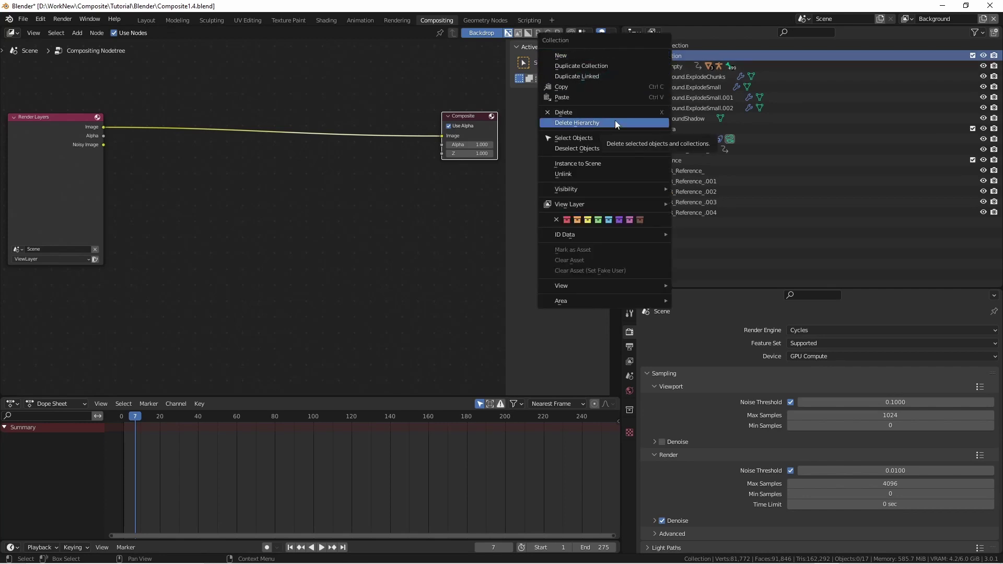
key("Escape")
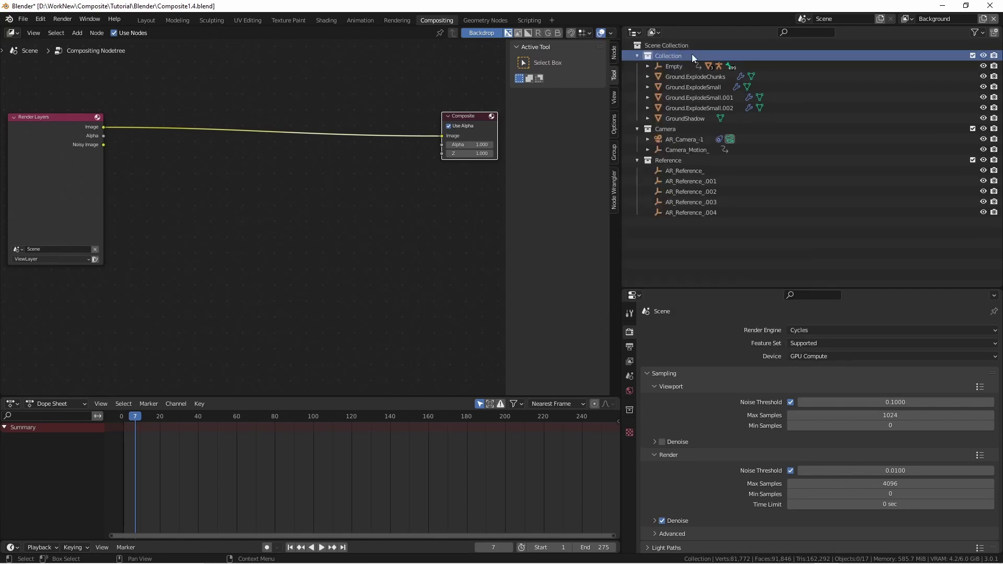
double_click(660, 54)
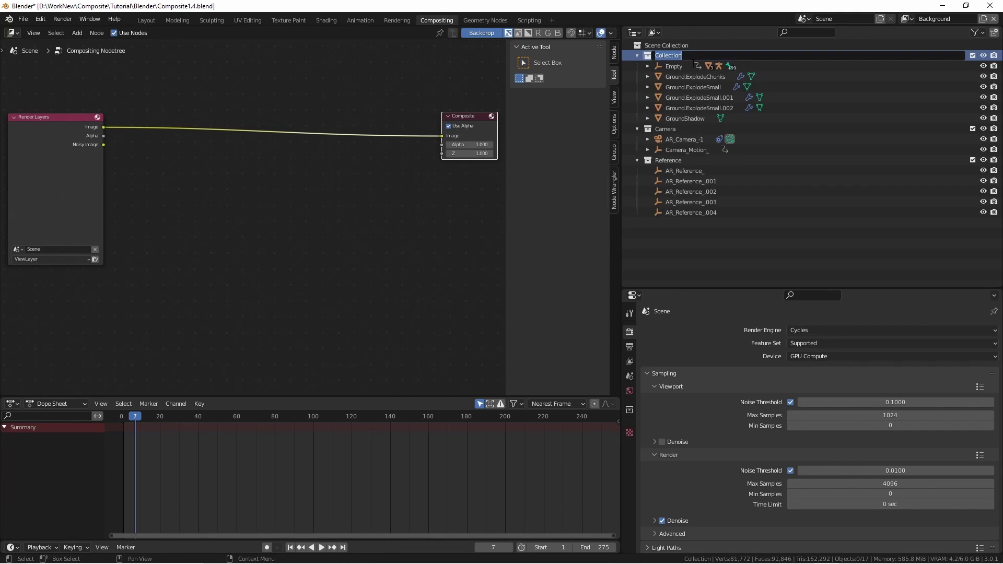
type("Foreground")
key("Return")
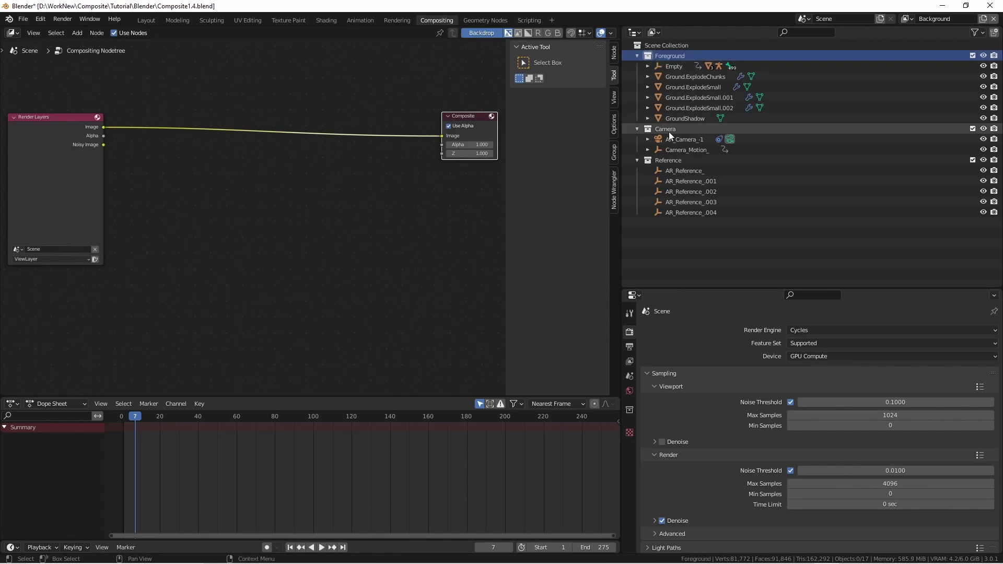
Rename the Camera collection to Background, move the five AR_Reference objects into it, and delete Reference
double_click(668, 130)
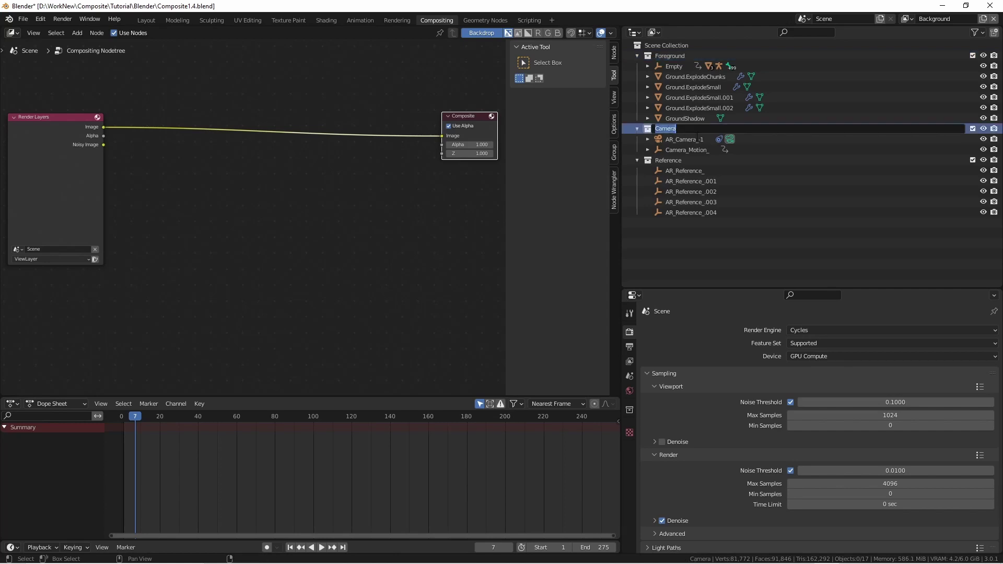
type("Background")
key("Return")
left_click(692, 170)
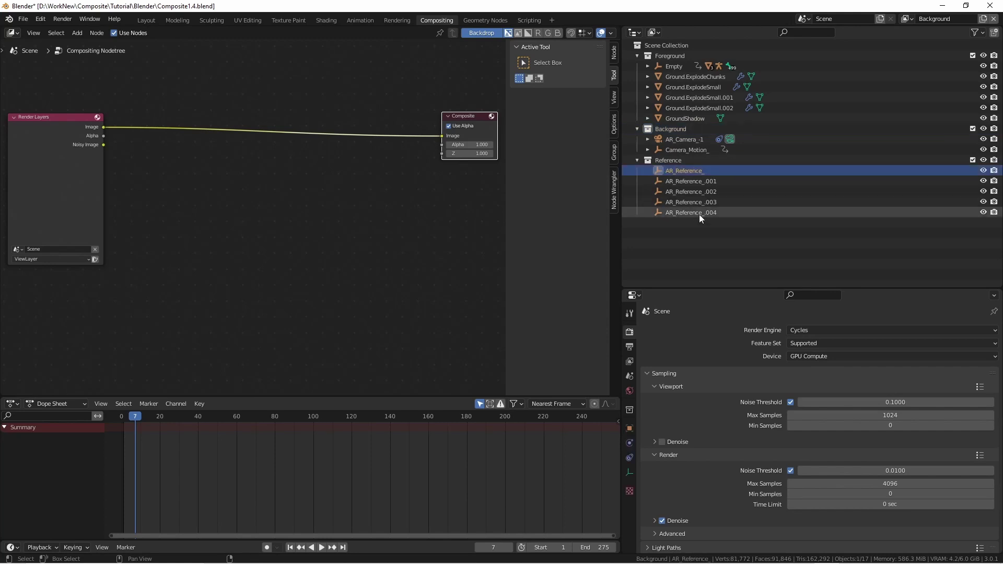
left_click(698, 214, "shift")
left_click_drag(703, 187, 696, 136)
left_click(650, 214)
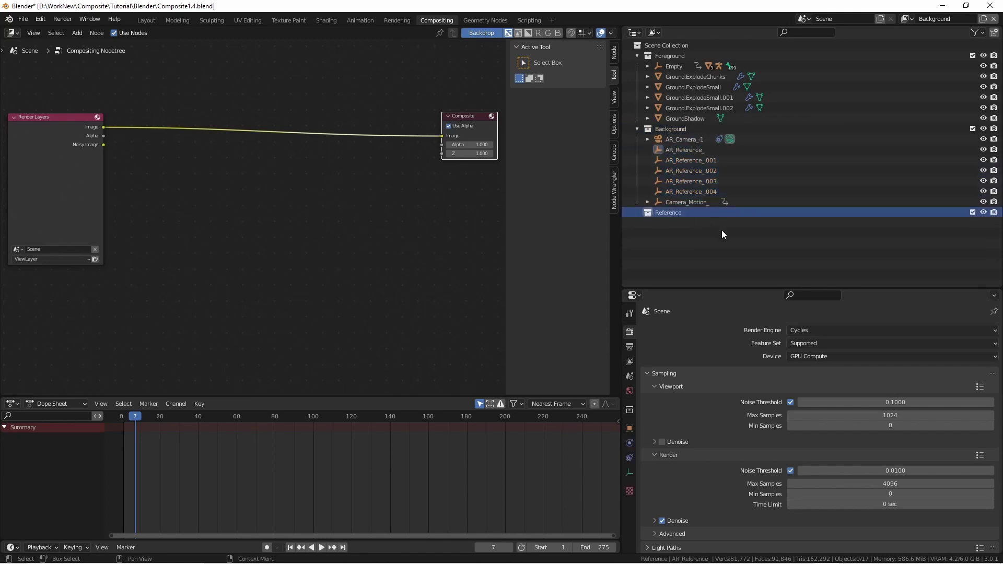
key("Delete")
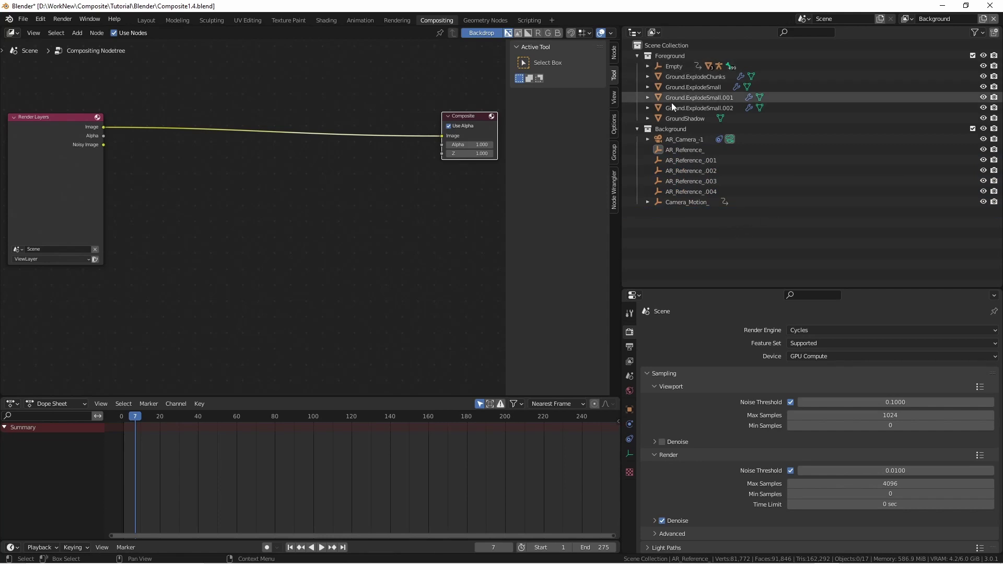
Move the Empty and character objects into Foreground and the camera objects into Background
left_click(678, 65)
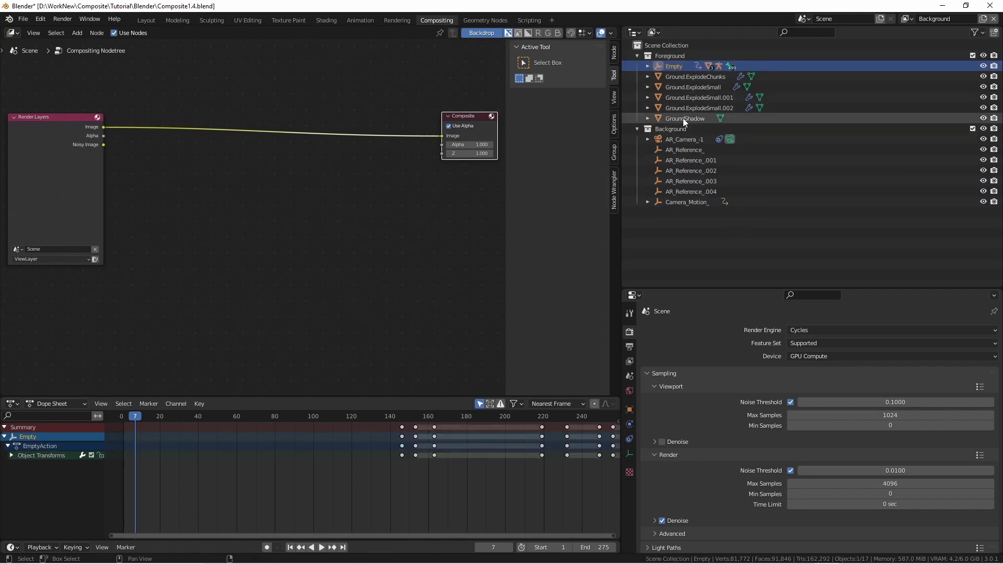
left_click(684, 117, "shift")
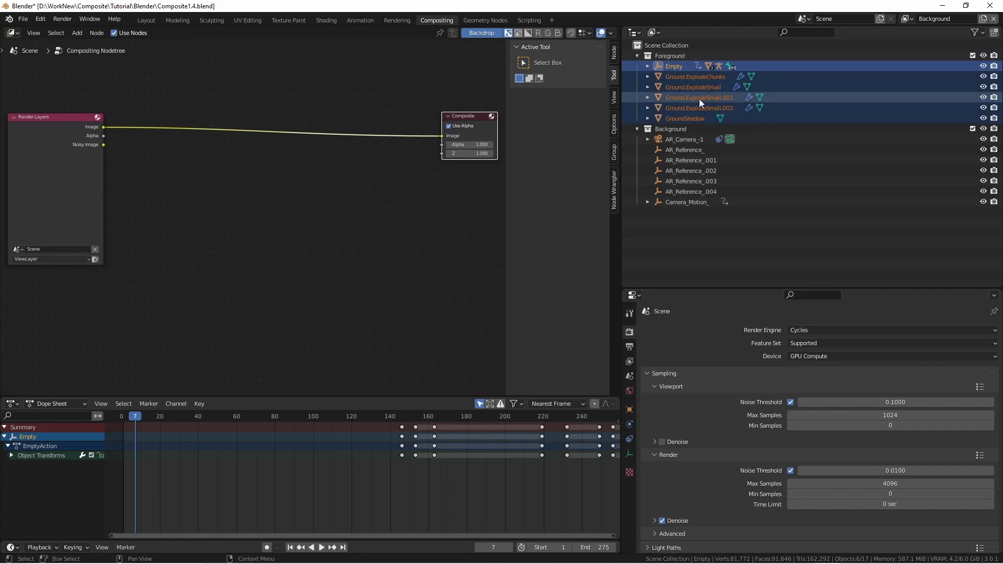
left_click_drag(699, 99, 681, 120)
left_click(685, 138)
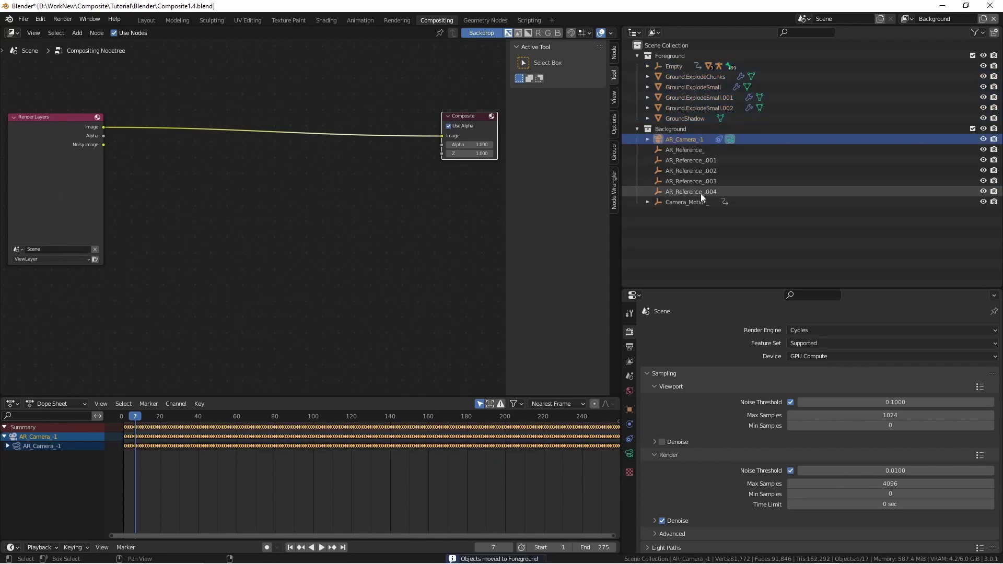
left_click(699, 198, "shift")
key("m")
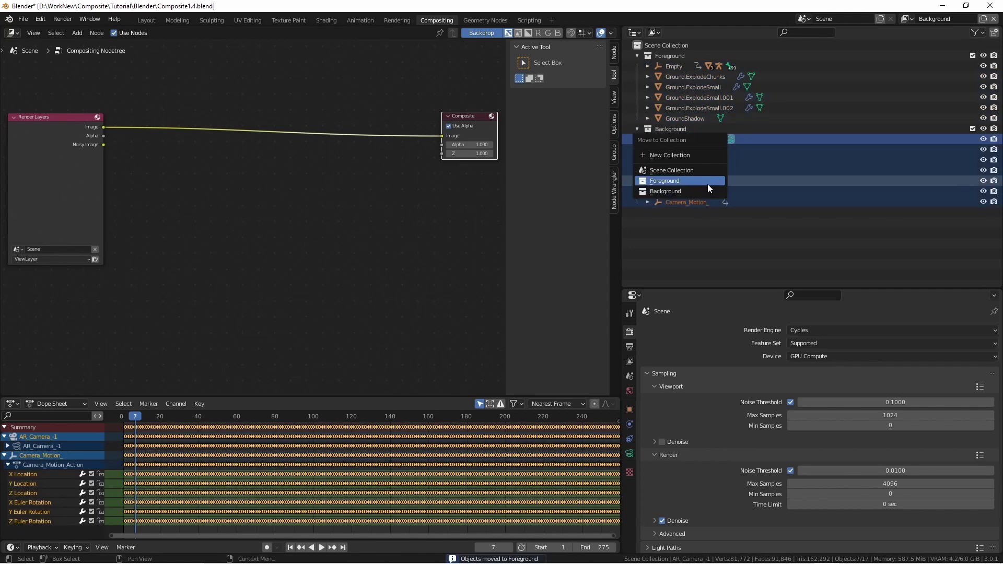
left_click(705, 190)
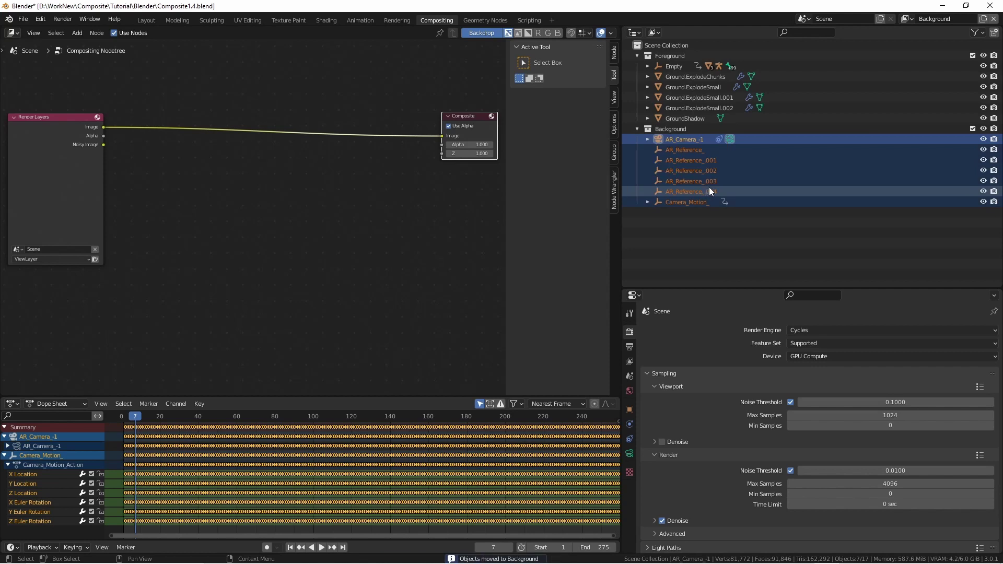
Show the Holdout and Indirect Only columns in the Outliner and make Foreground Indirect Only
left_click(982, 33)
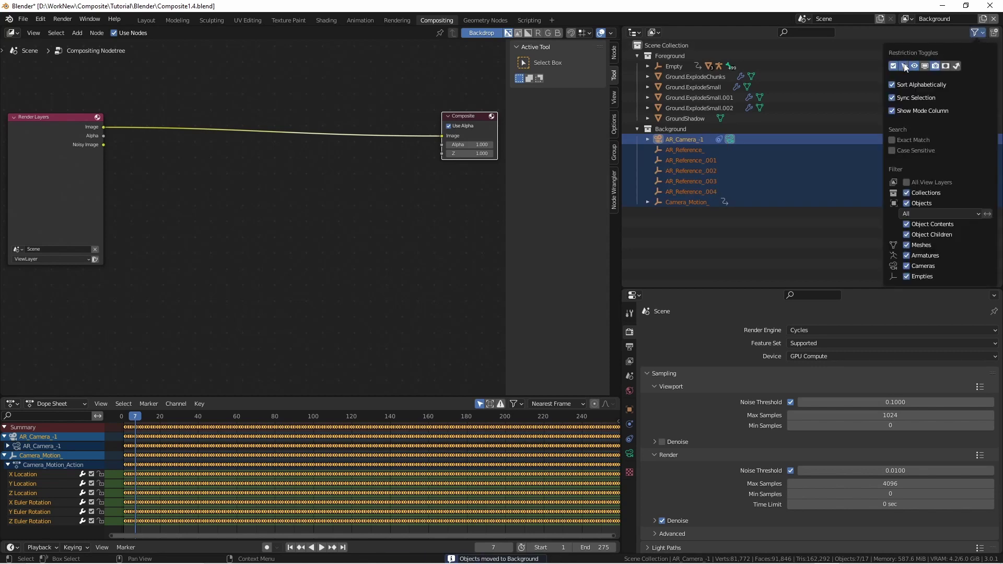
left_click(946, 66)
left_click(956, 66)
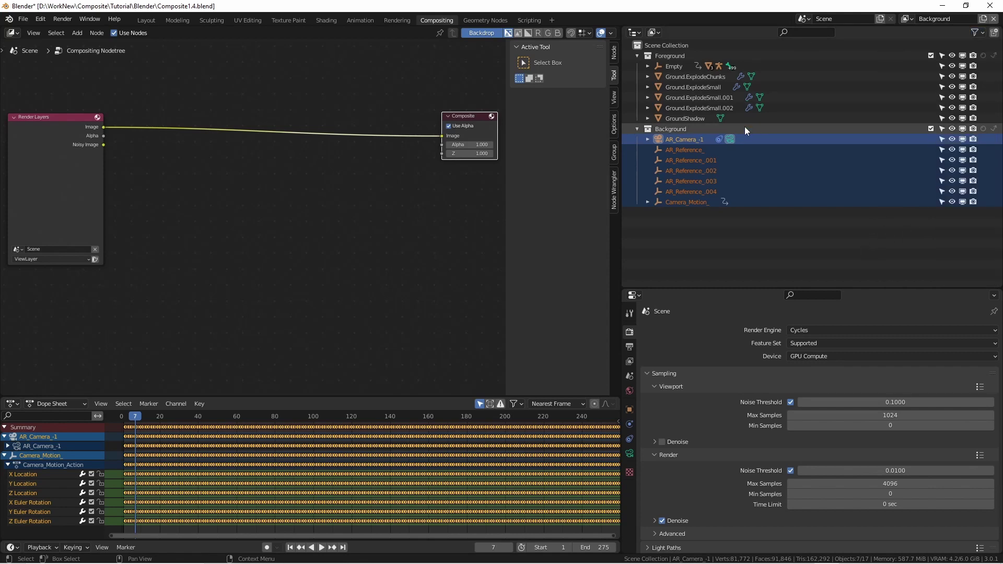
left_click(682, 58)
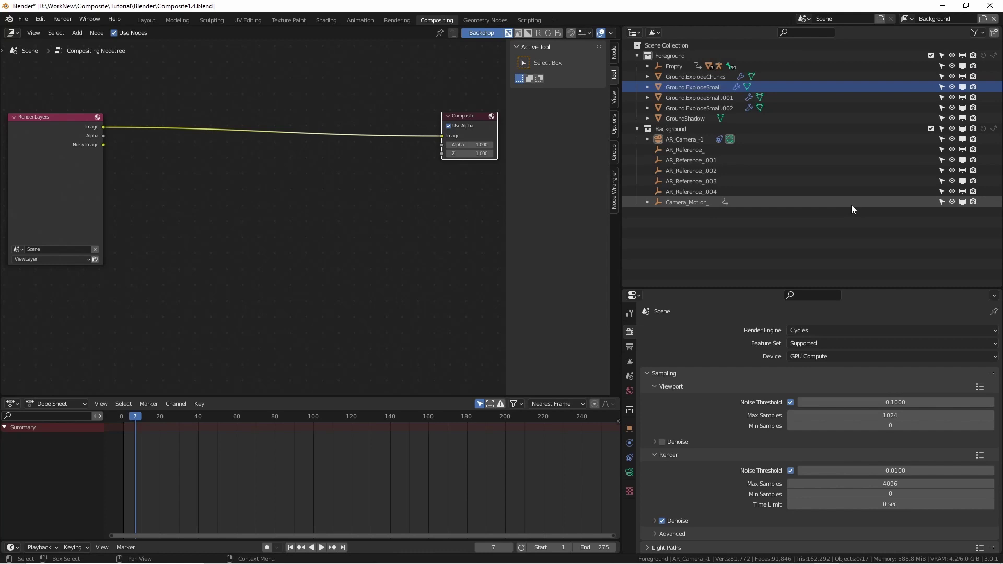
left_click(995, 56)
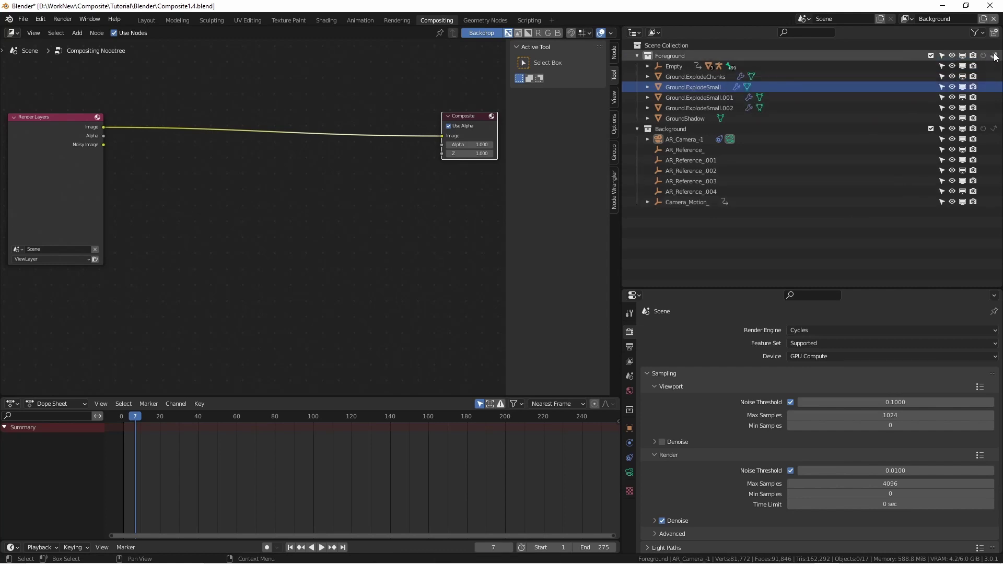
In the Background view layer, set the Background collection to Holdout and widen the Node Editor
left_click(907, 19)
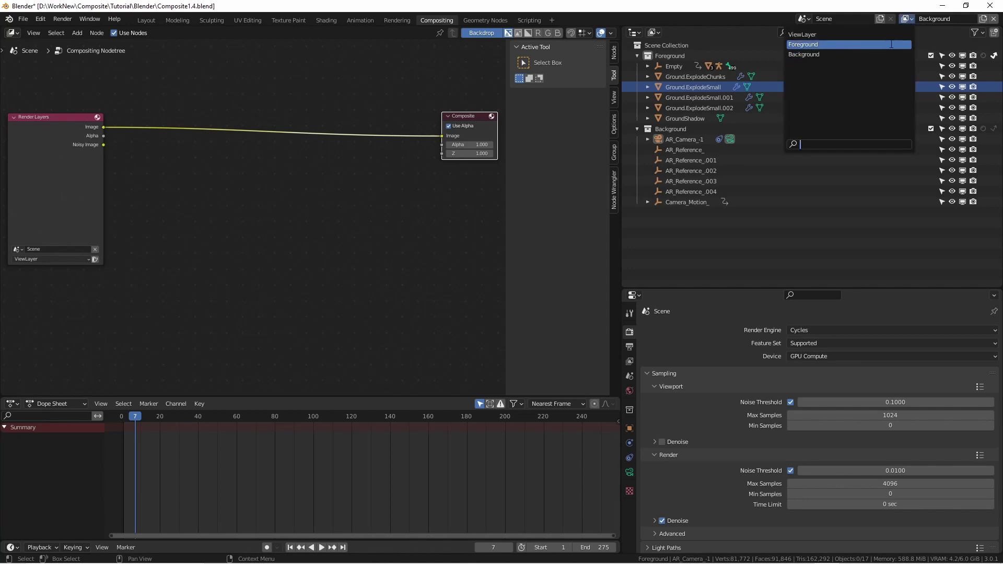
left_click(891, 55)
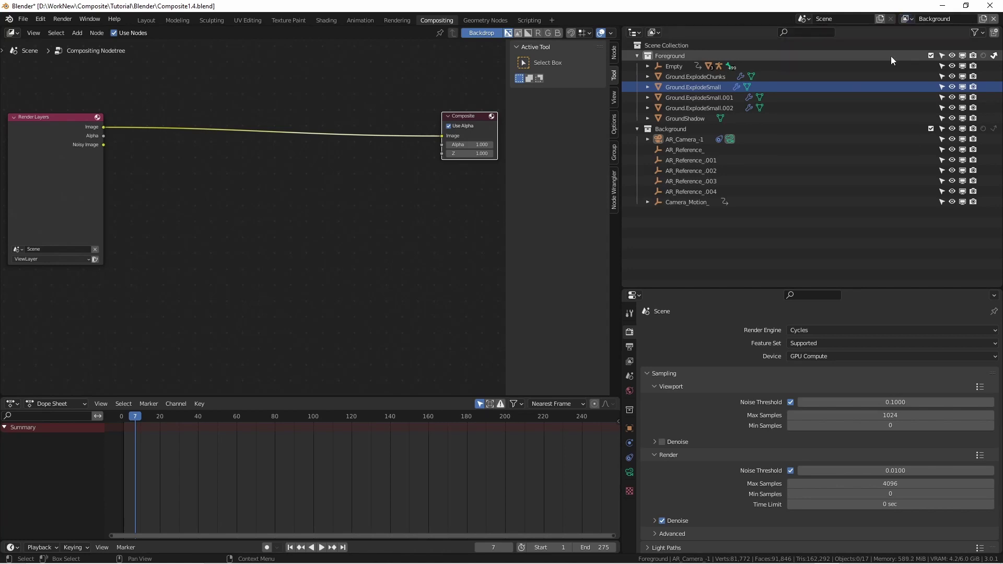
left_click(983, 129)
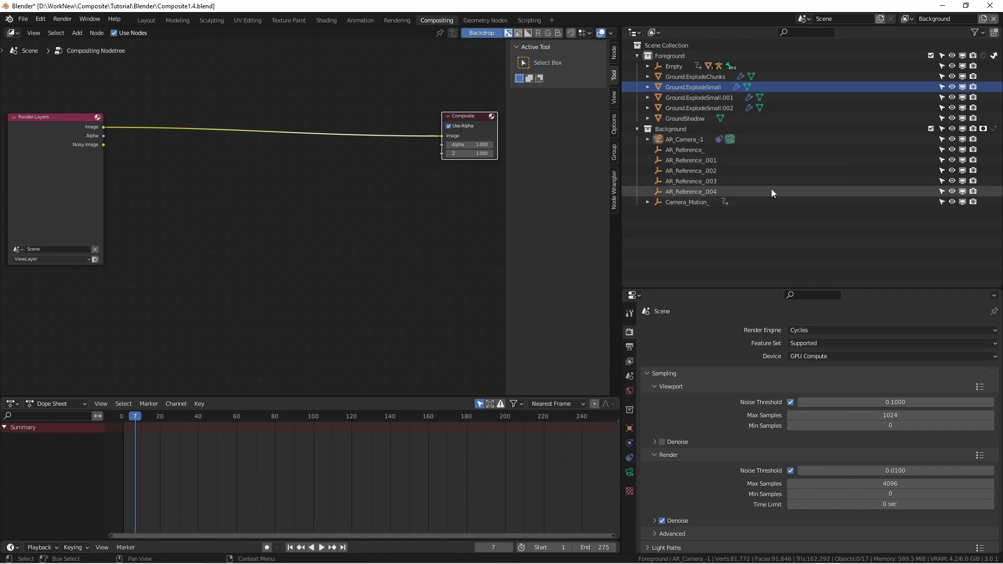
left_click_drag(621, 139, 739, 141)
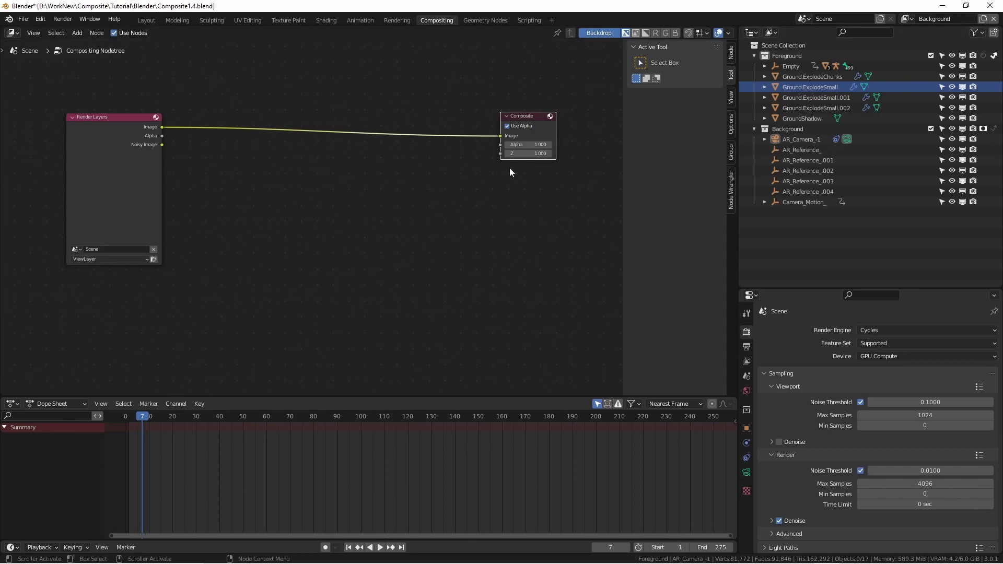
Add a Movie Clip node loaded with the 2022-03-03_09-57-47_REC.mov footage
left_click_drag(115, 134, 323, 125)
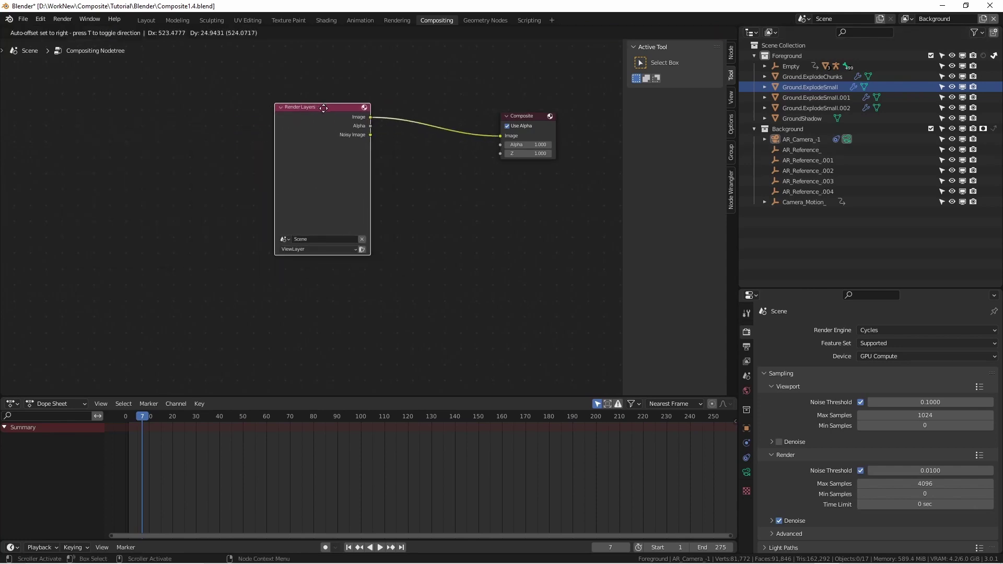
key("shift+a")
left_click(145, 173)
type("movie")
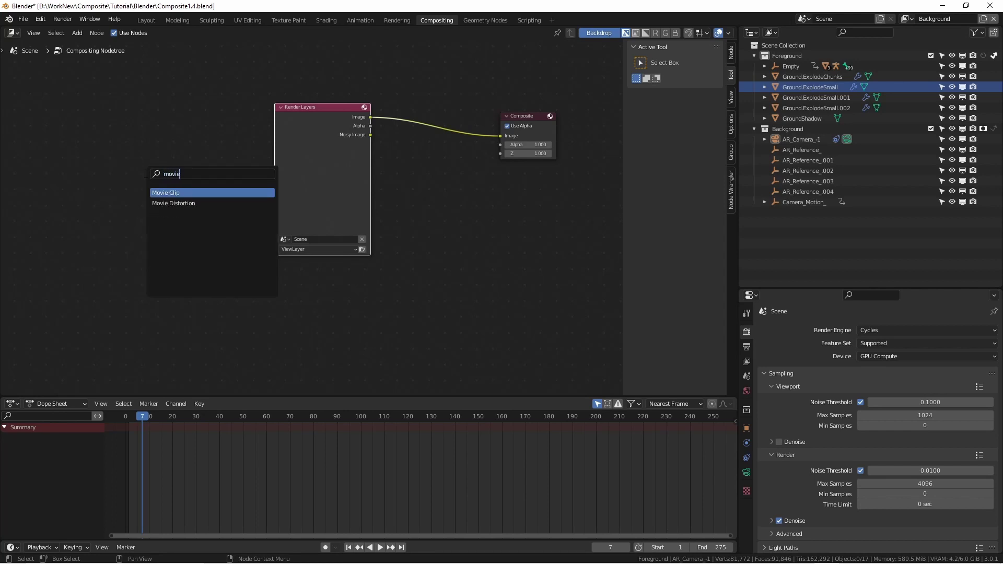
key("Return")
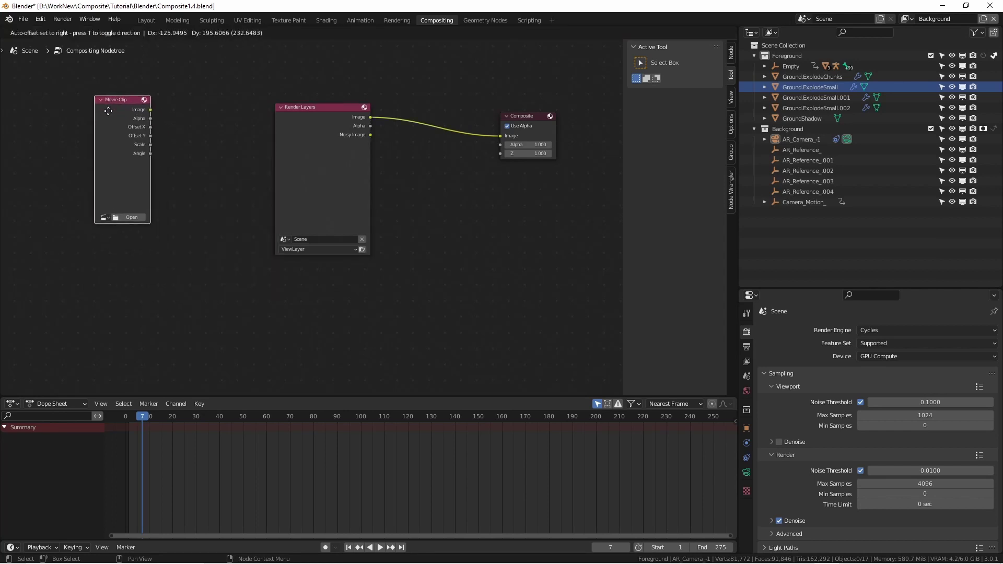
left_click(151, 106)
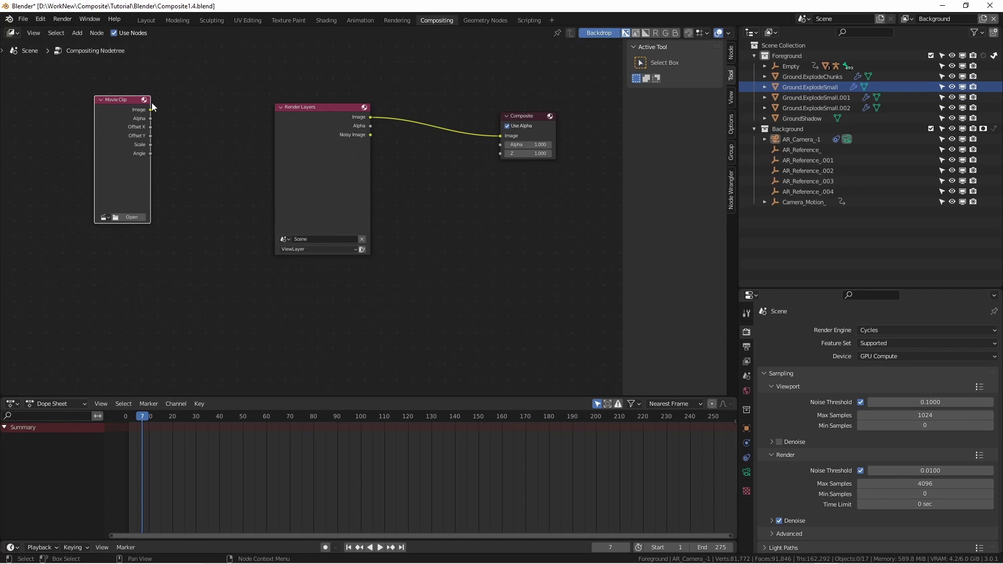
left_click(105, 216)
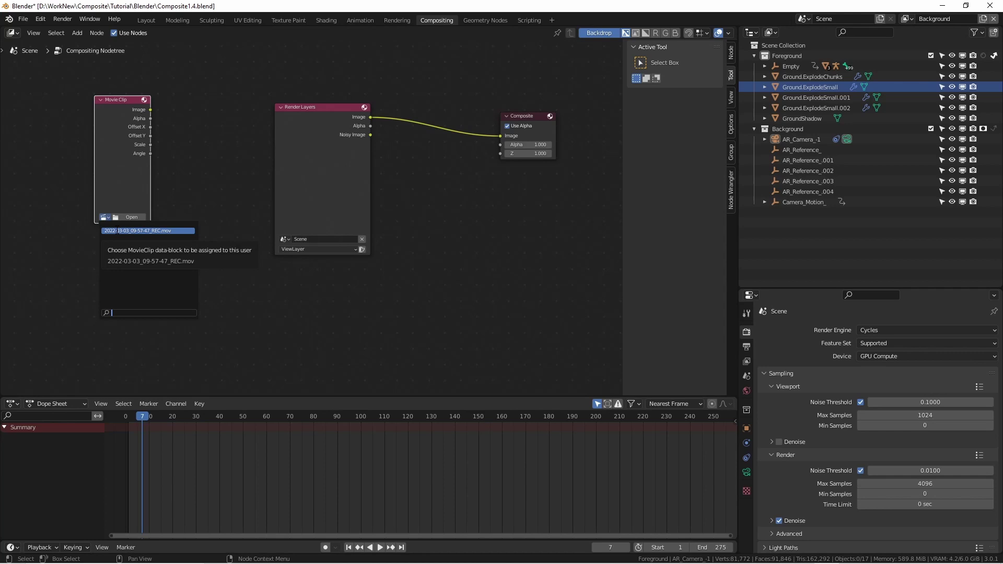
left_click(117, 231)
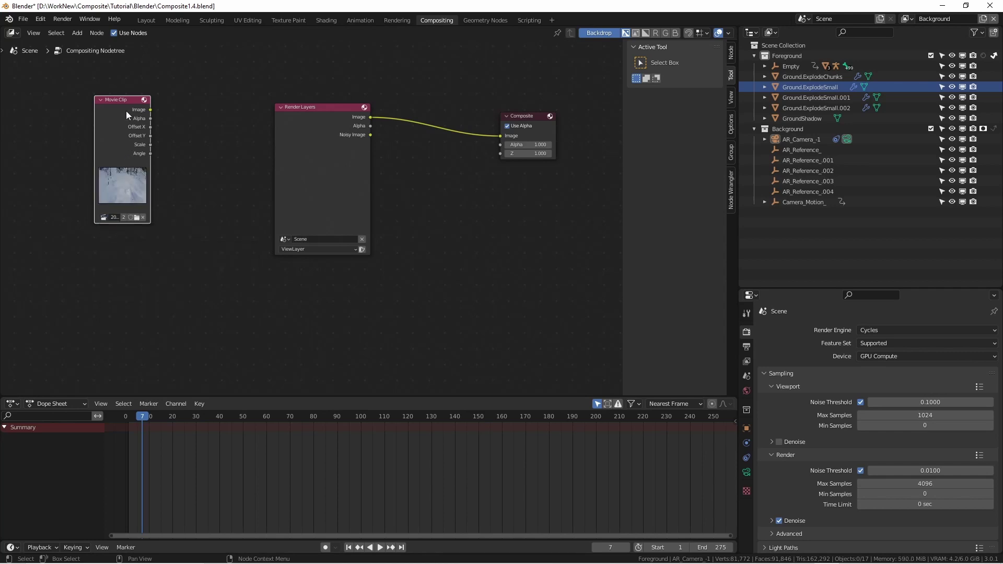
left_click_drag(124, 98, 108, 89)
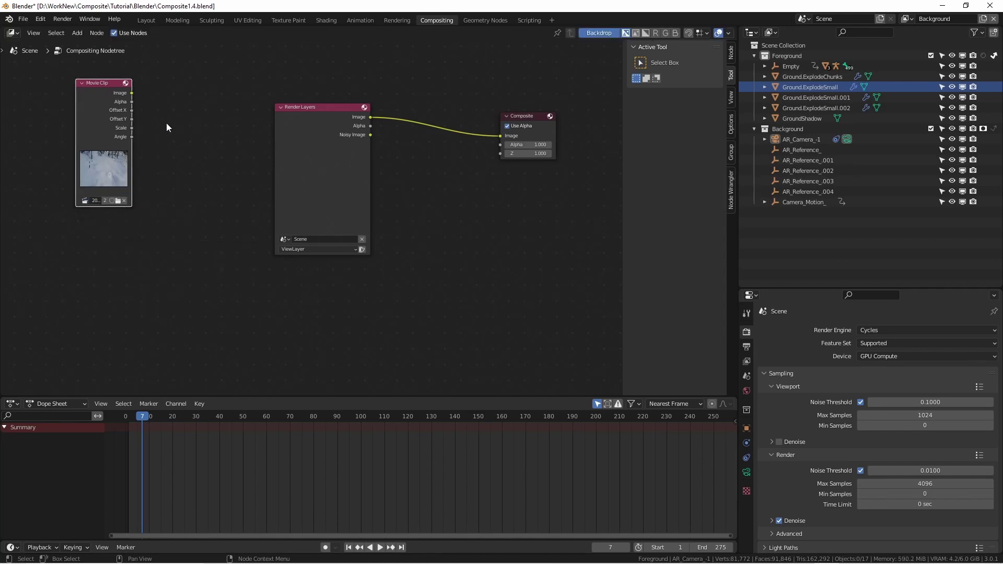
Add a Scale node set to Render Size and feed the clip's Image into it
key("shift+a")
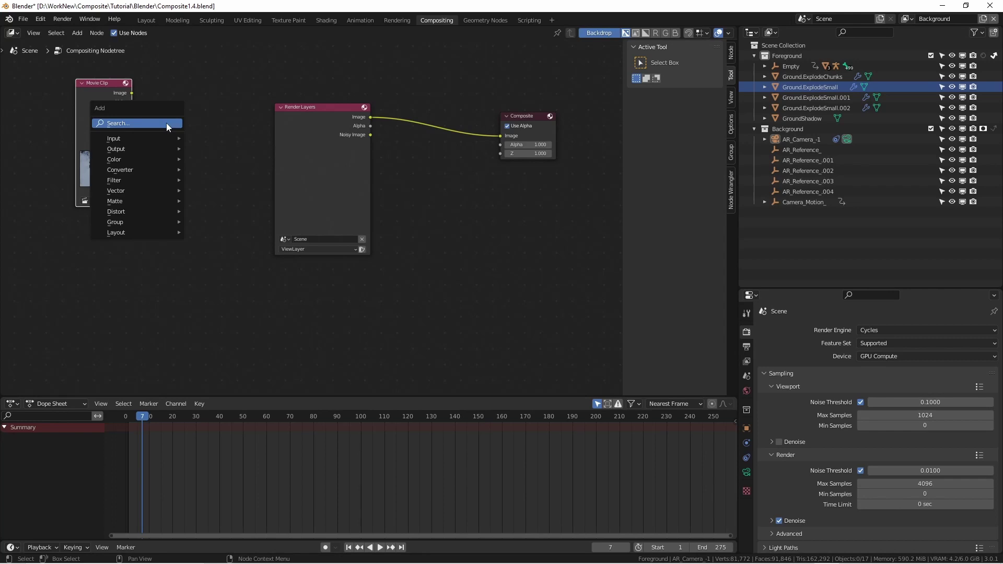
type("scale")
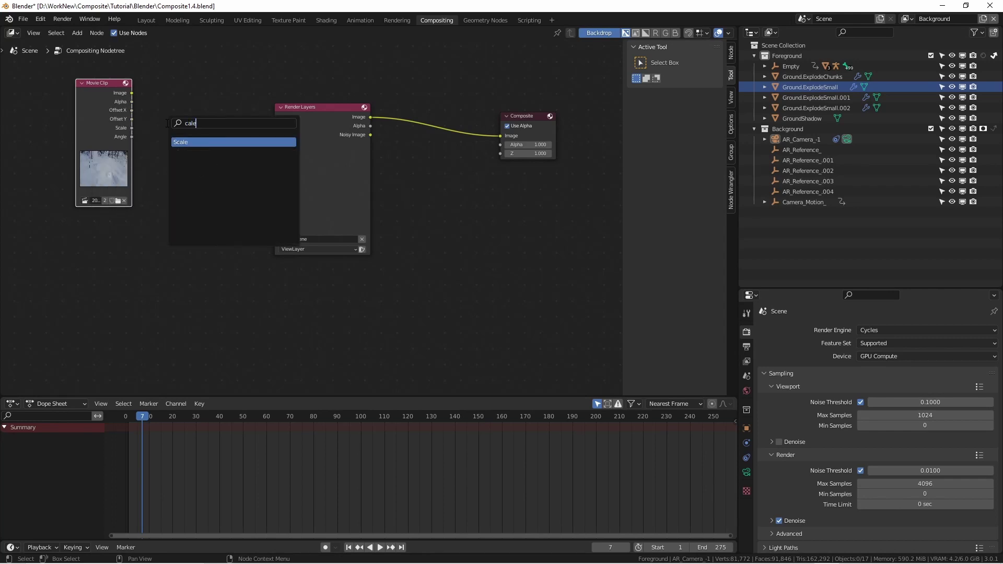
left_click(197, 142)
left_click(186, 107)
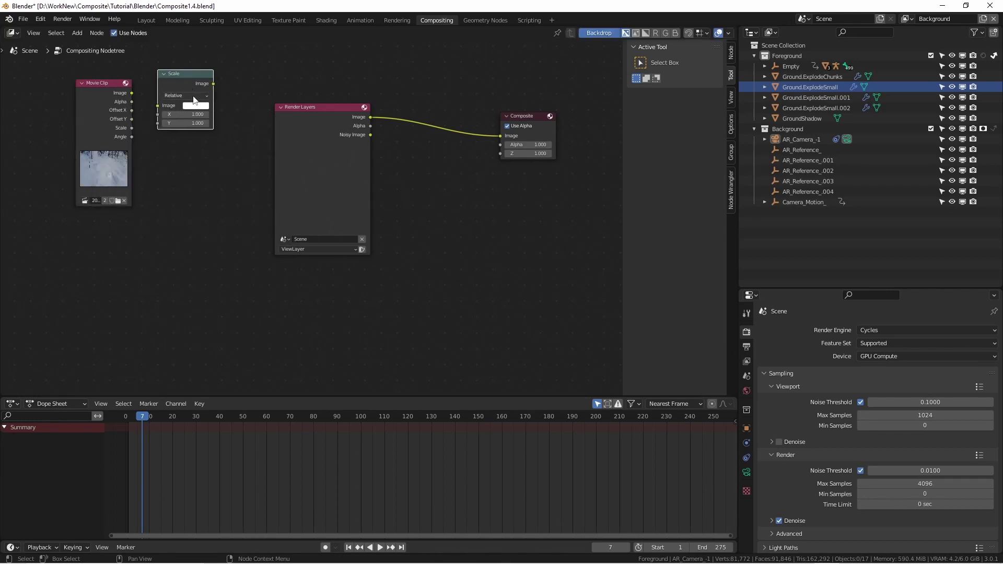
left_click(183, 96)
left_click(185, 130)
left_click_drag(131, 93, 157, 125)
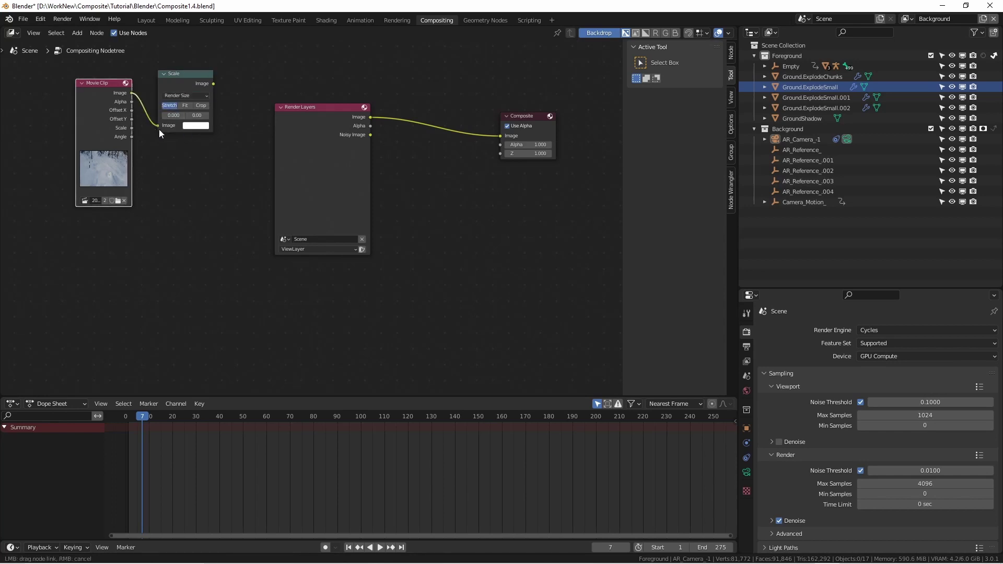
left_click(318, 109)
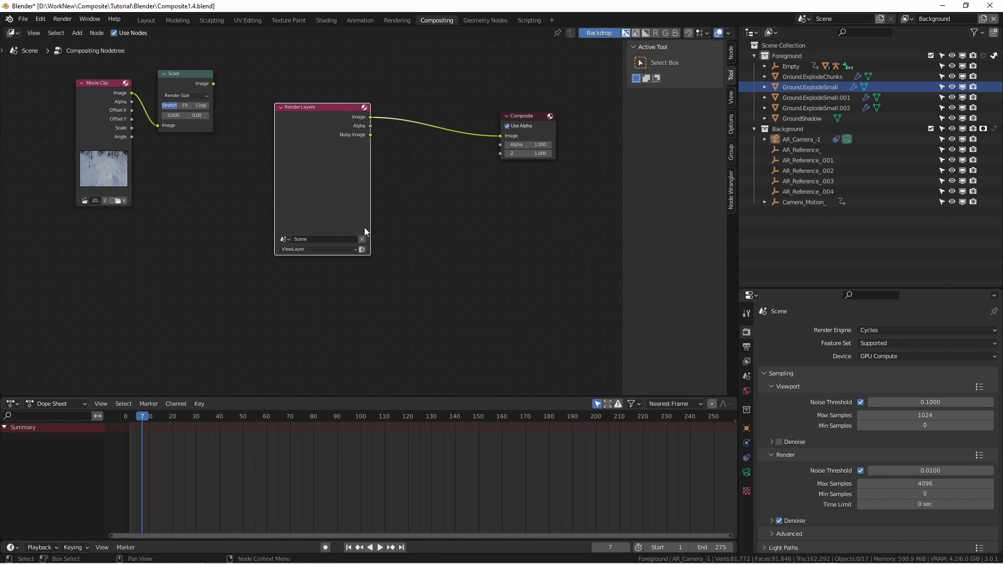
Duplicate the Render Layers node and move the original below the copy
key("shift")
key("shift+d")
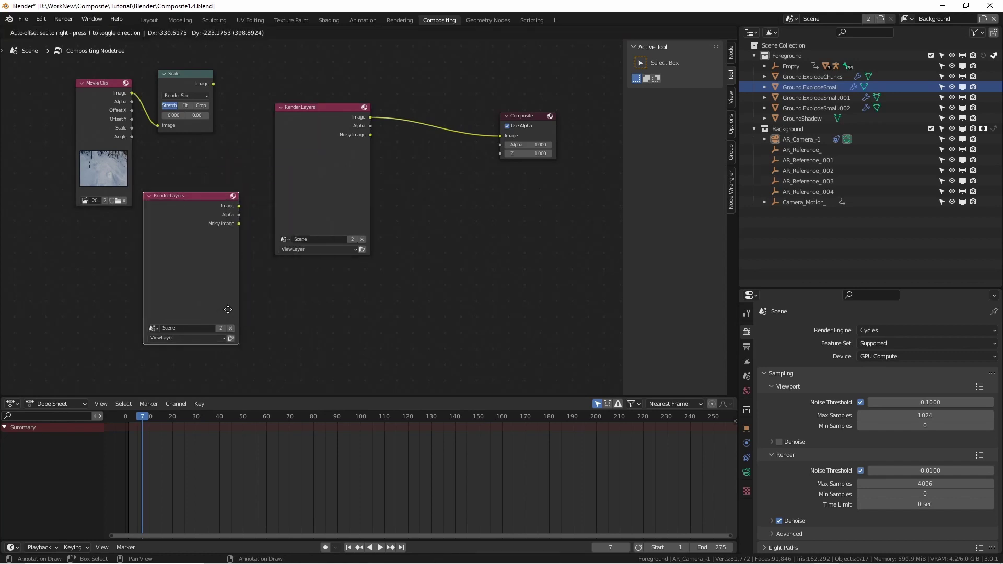
left_click(234, 284)
scroll(346, 117, "down", 2)
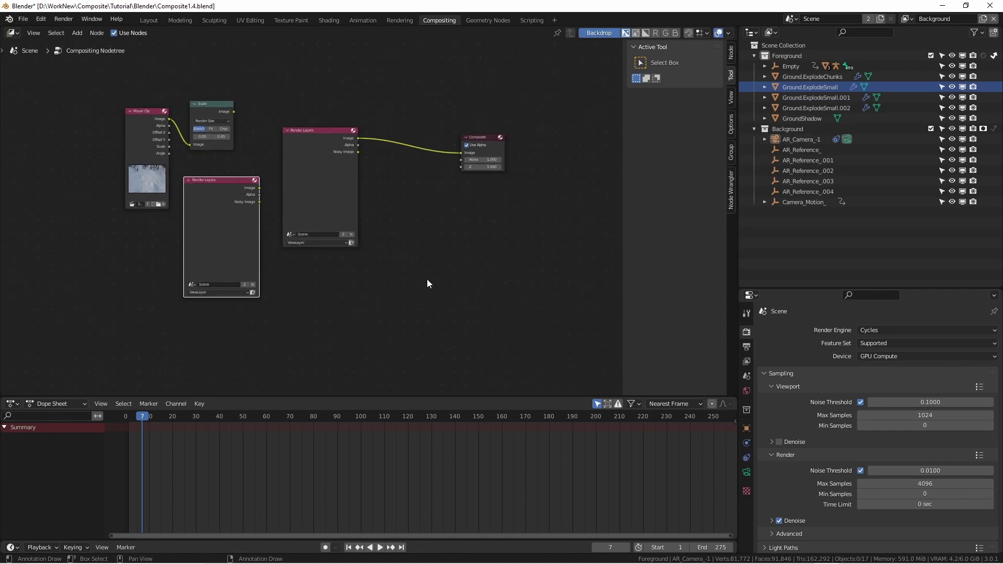
left_click_drag(319, 136, 219, 313)
left_click(218, 312)
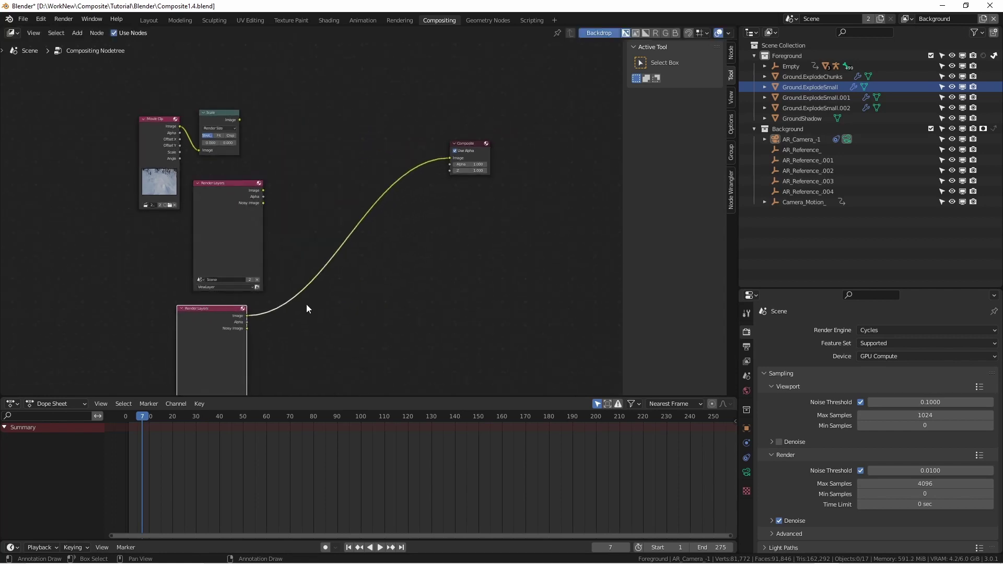
scroll(331, 302, "down", 1)
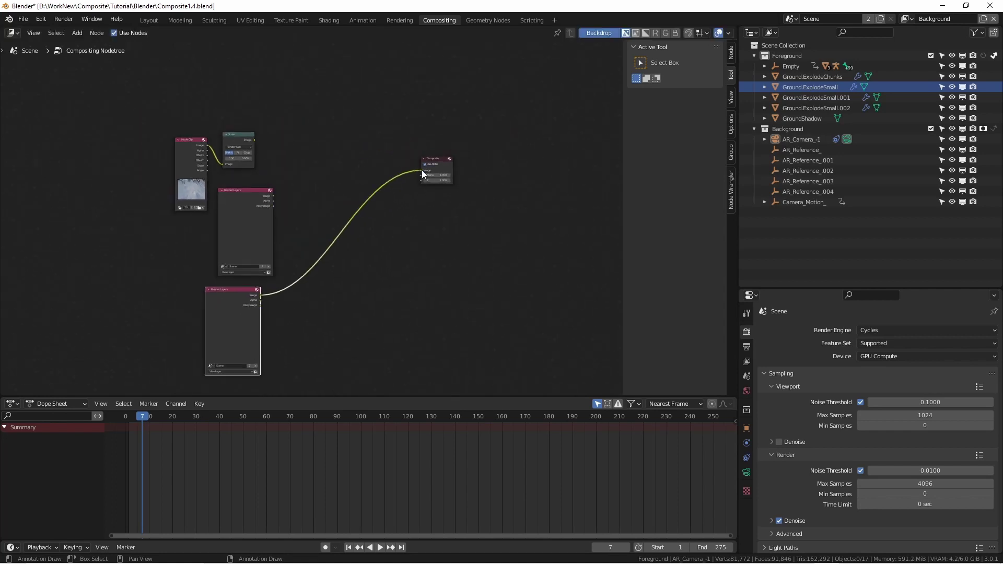
Set the upper Render Layers node to Background and the lower one to Foreground
left_click(260, 273)
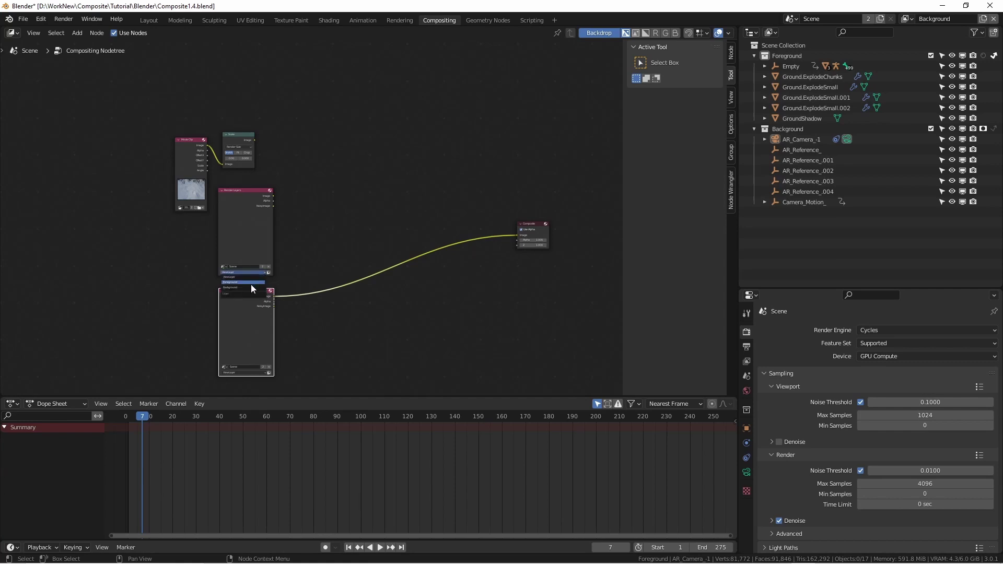
left_click(251, 288)
left_click(261, 373)
left_click(260, 384)
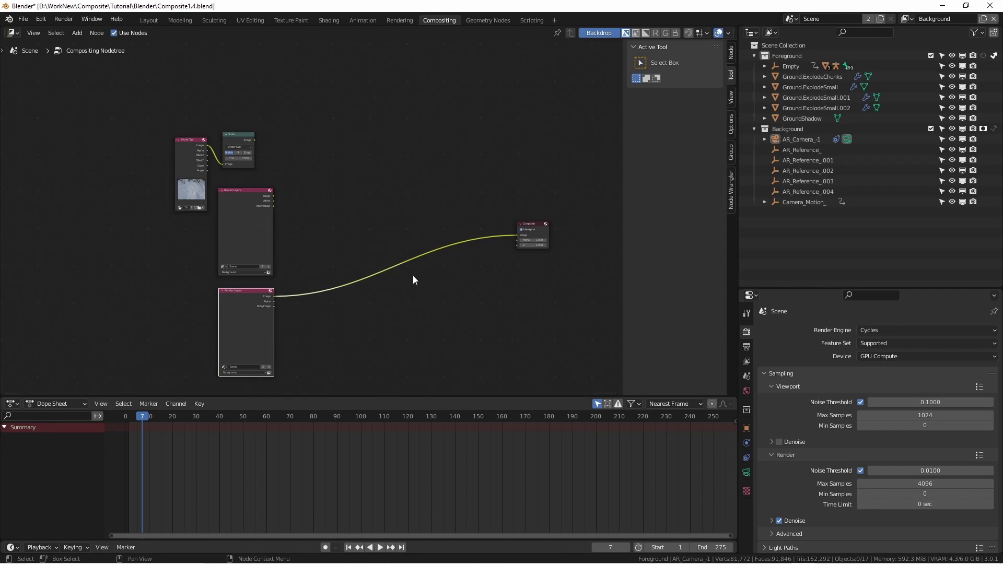
Add an Alpha Over node and place a duplicate of it to its right
key("shift+a")
left_click(377, 203)
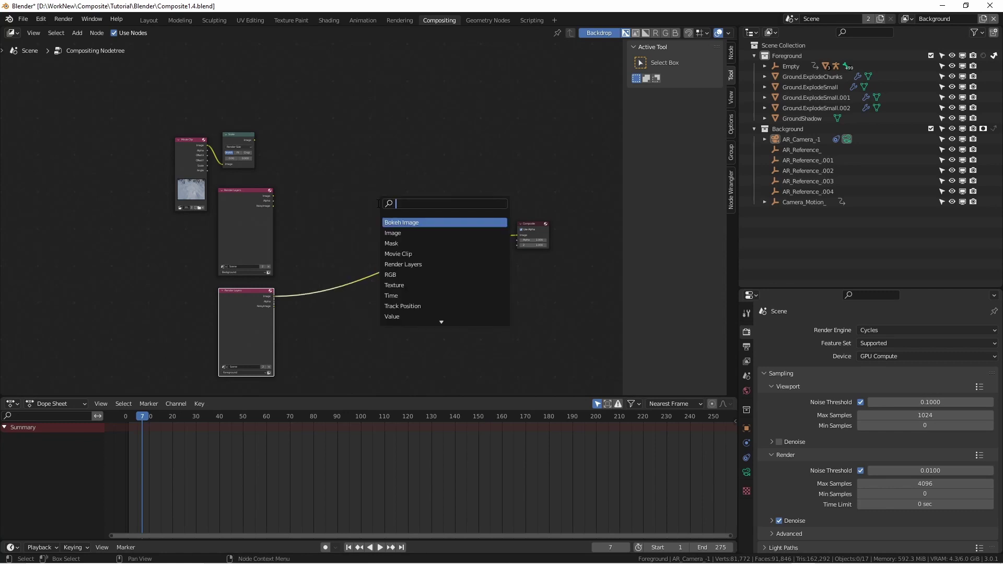
type("alpha")
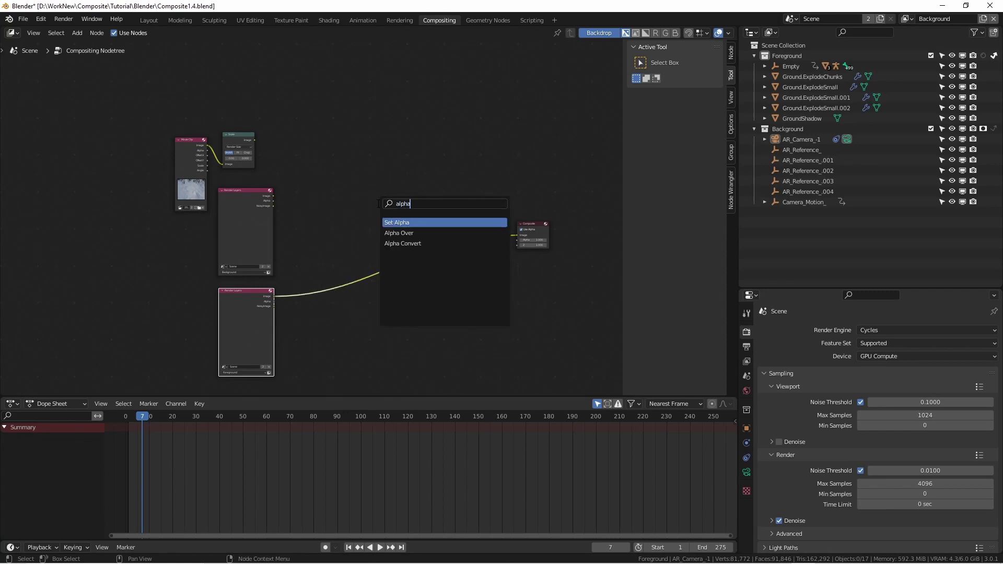
type(" over")
key("Return")
left_click(373, 185)
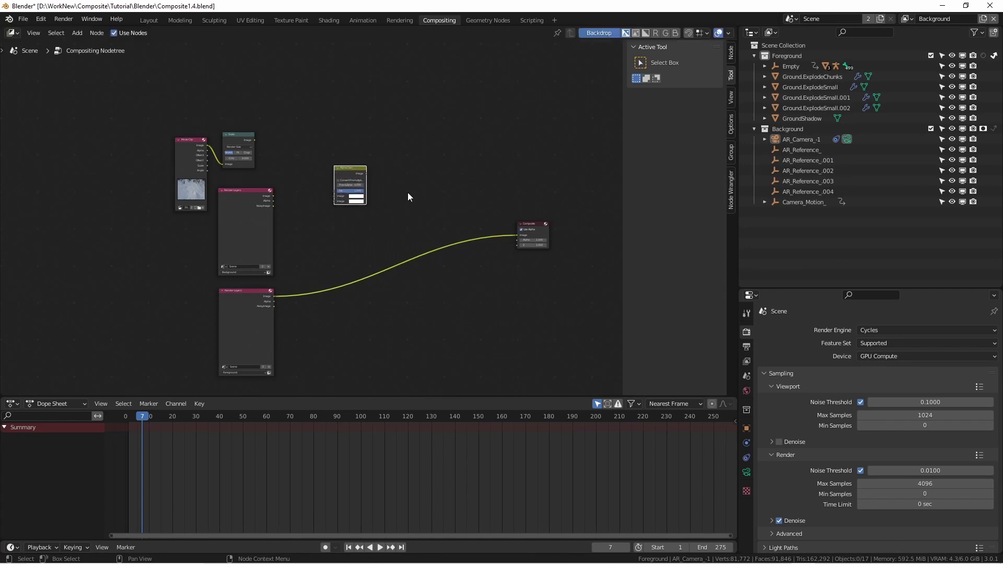
key("shift+d")
left_click(494, 219)
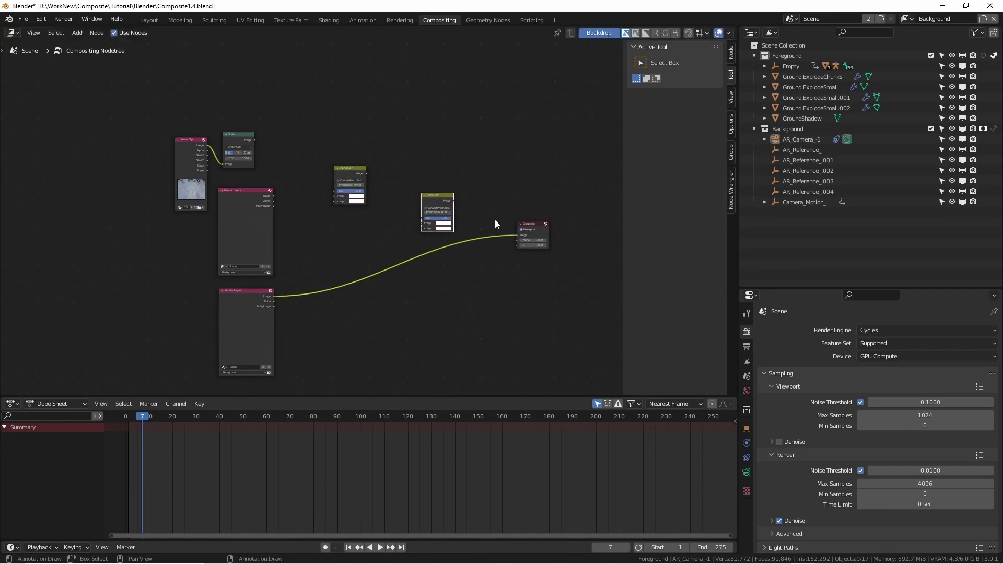
Link footage and Background into the first Alpha Over, chain Foreground through the second, into Composite
left_click(258, 197)
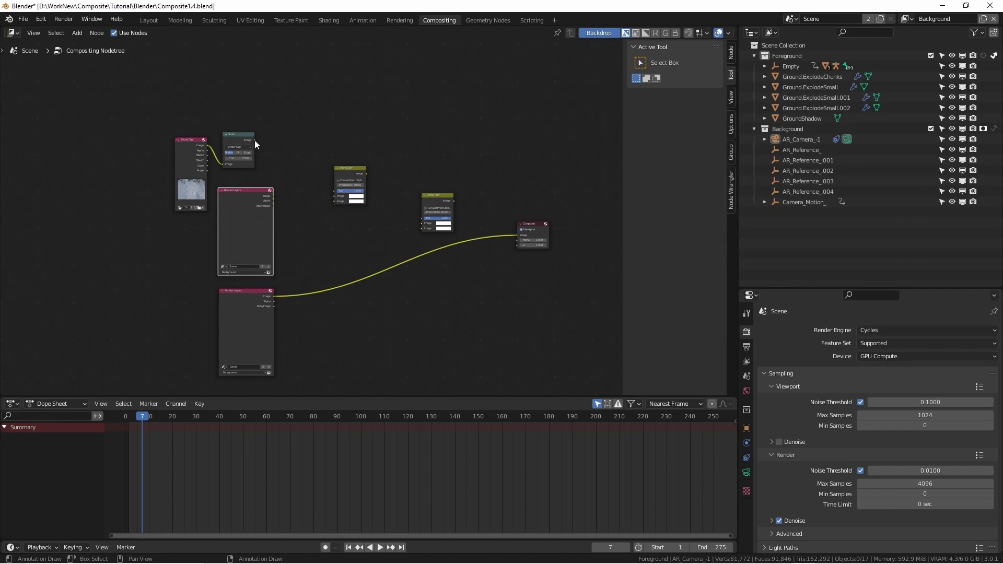
left_click_drag(254, 139, 339, 196)
left_click_drag(273, 197, 336, 203)
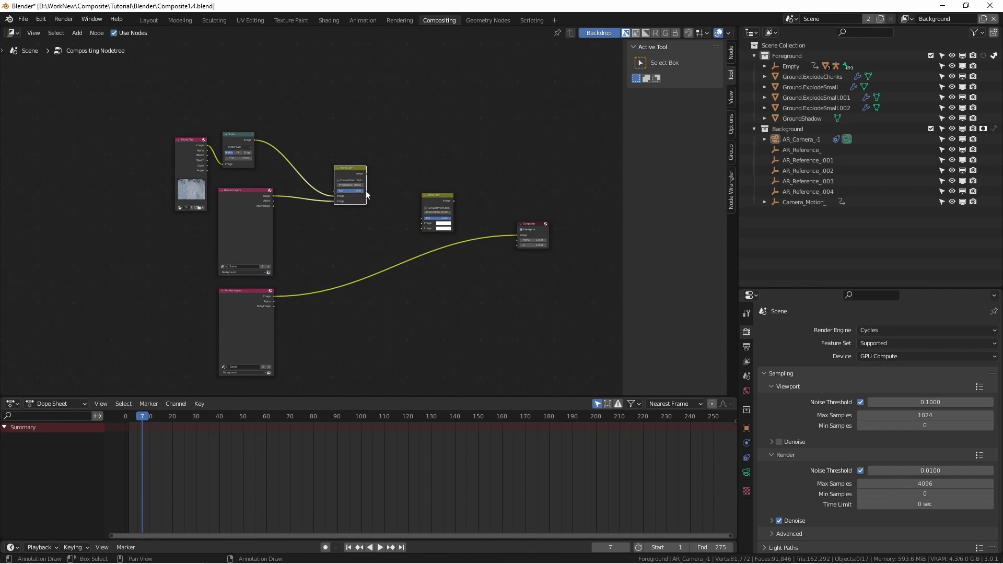
left_click_drag(368, 173, 379, 178)
left_click_drag(414, 217, 421, 224)
left_click_drag(510, 235, 422, 228)
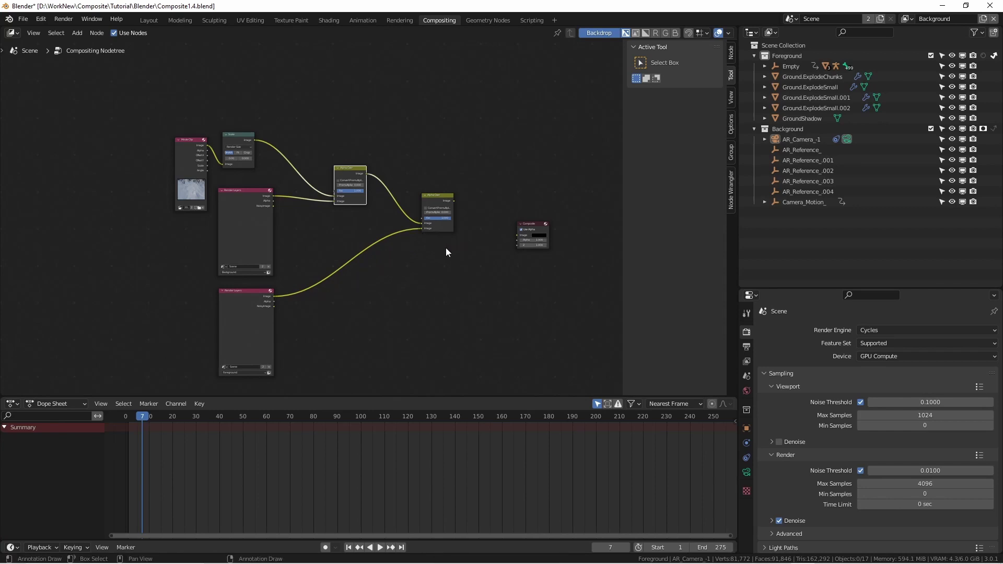
left_click_drag(532, 224, 511, 176)
left_click_drag(454, 201, 497, 187)
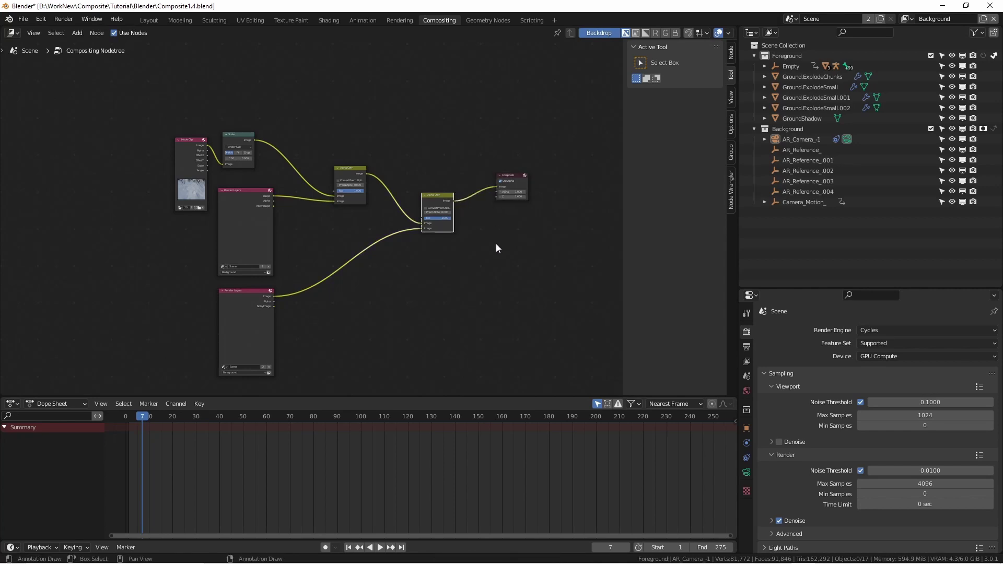
Add a Viewer node below the Composite node
key("shift+a")
mouse_move(507, 245)
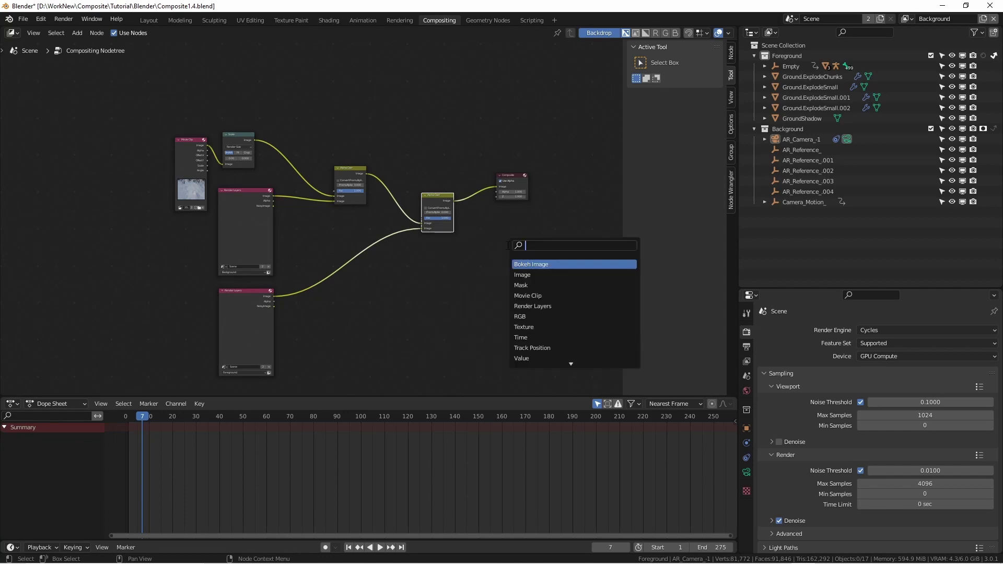
type("vie")
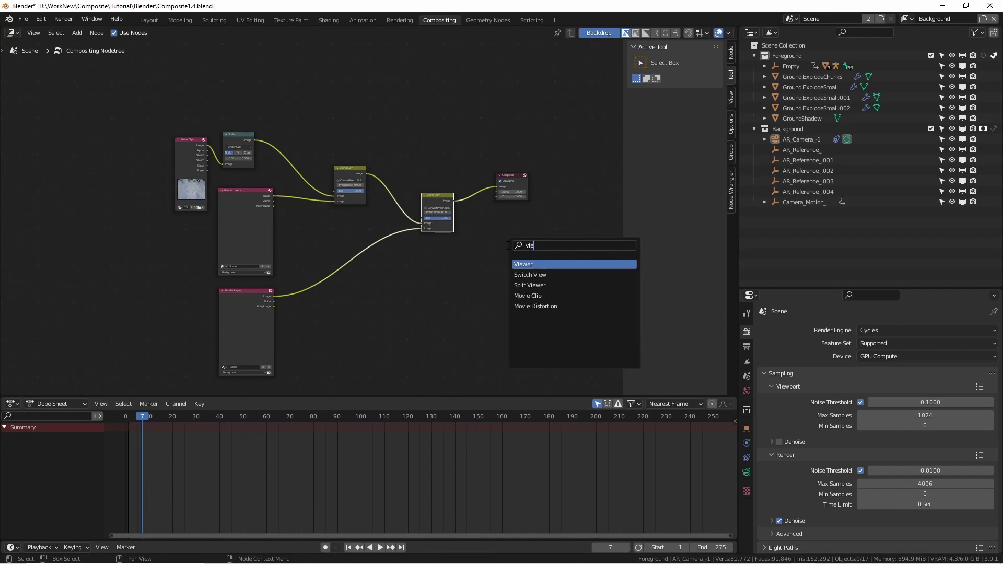
type("wer")
left_click(530, 264)
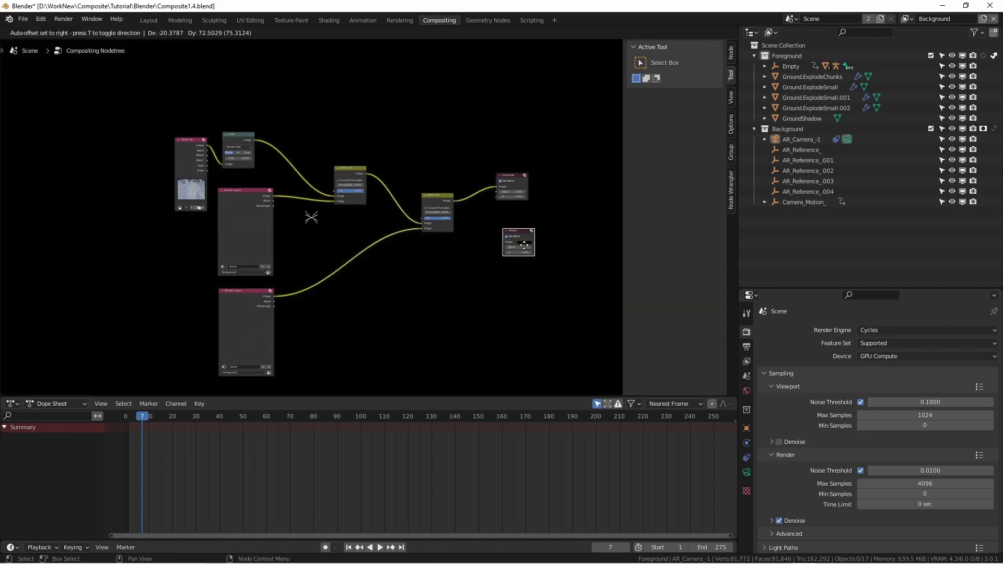
left_click(523, 258)
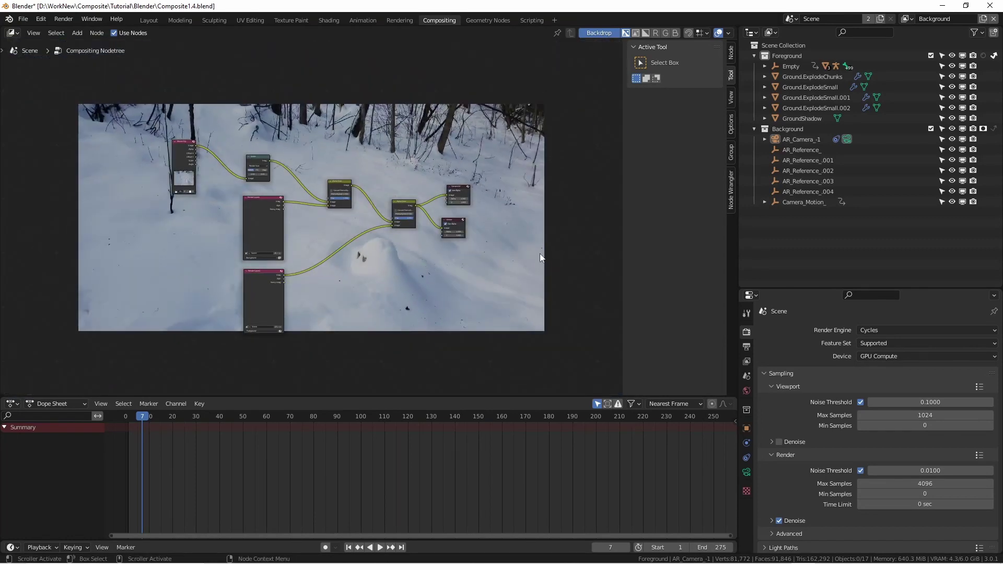
Jump to frame 149, play to frame 163, and launch a test render of it
scroll(538, 258, "down", 1)
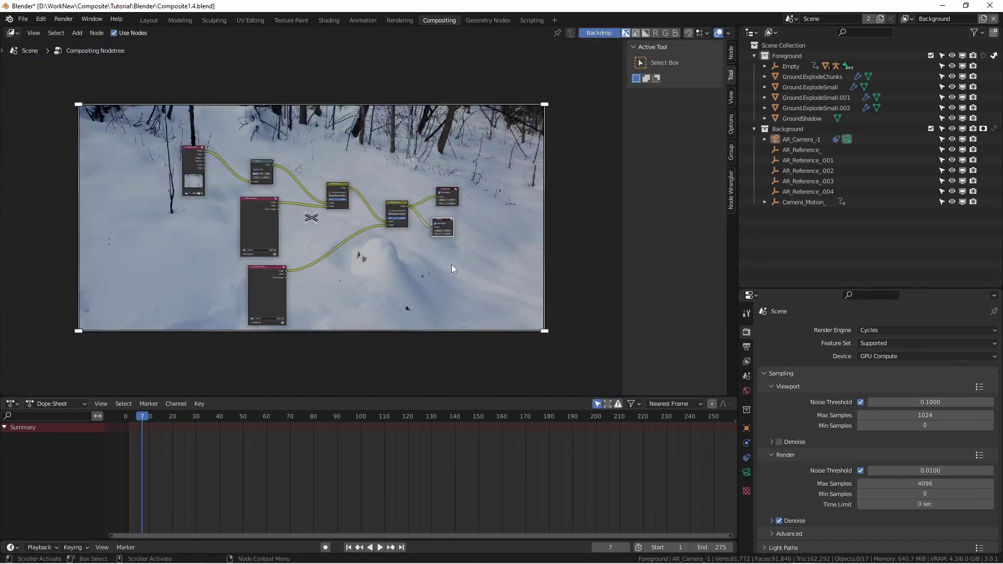
left_click(476, 416)
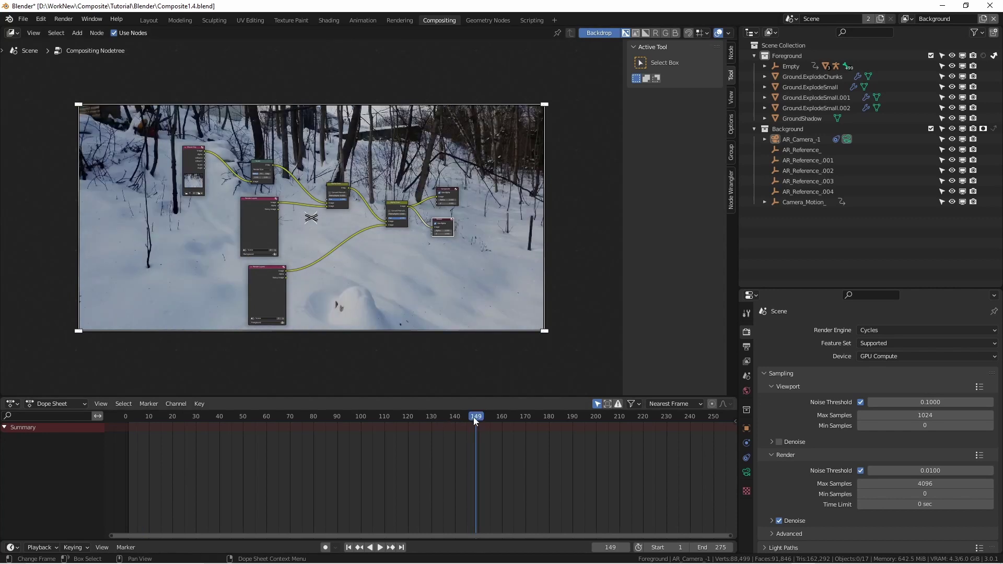
key("space")
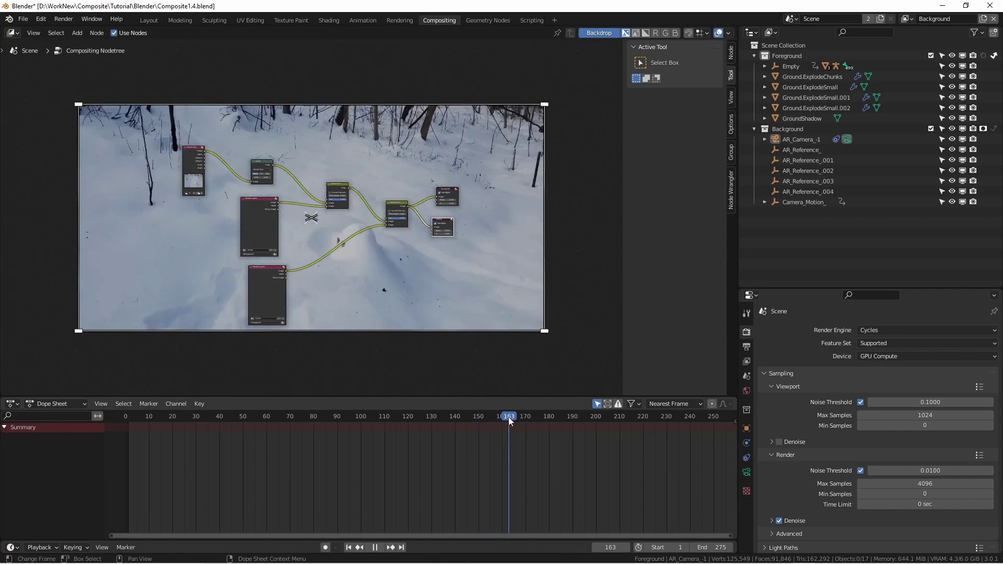
key("space")
key("F12")
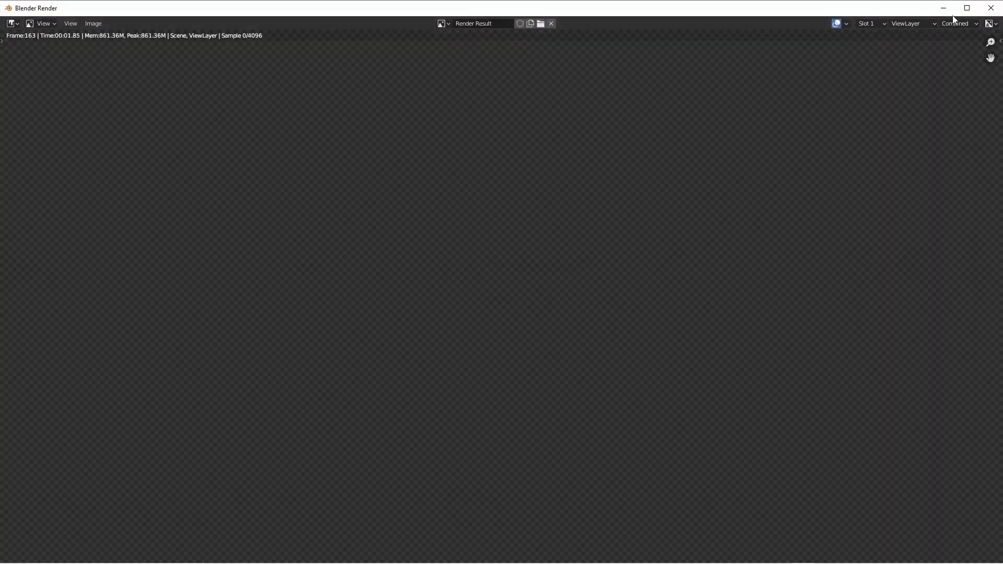
key("Escape")
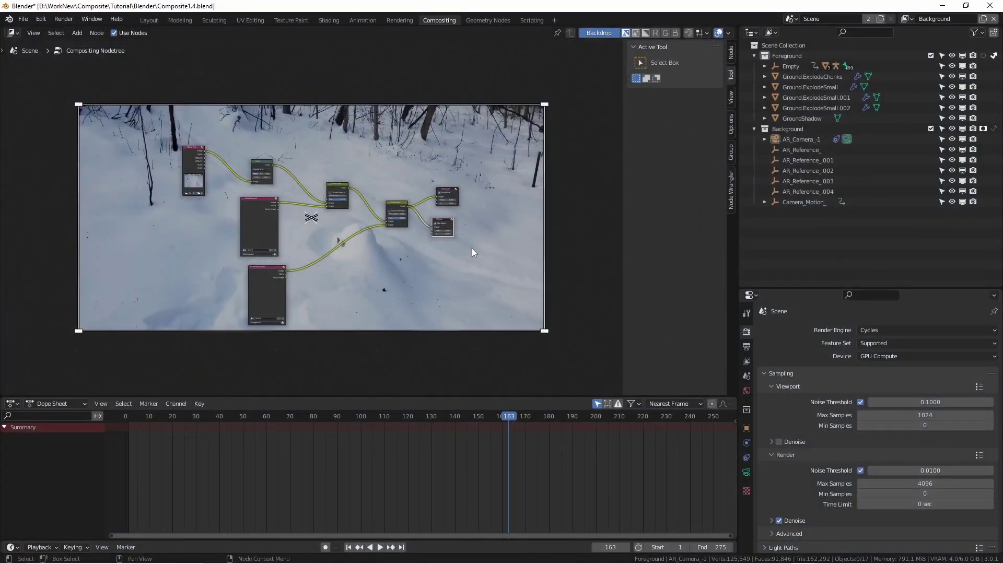
Set the output Resolution % to 25 and render a test frame with F12
left_click(747, 346)
left_click(937, 365)
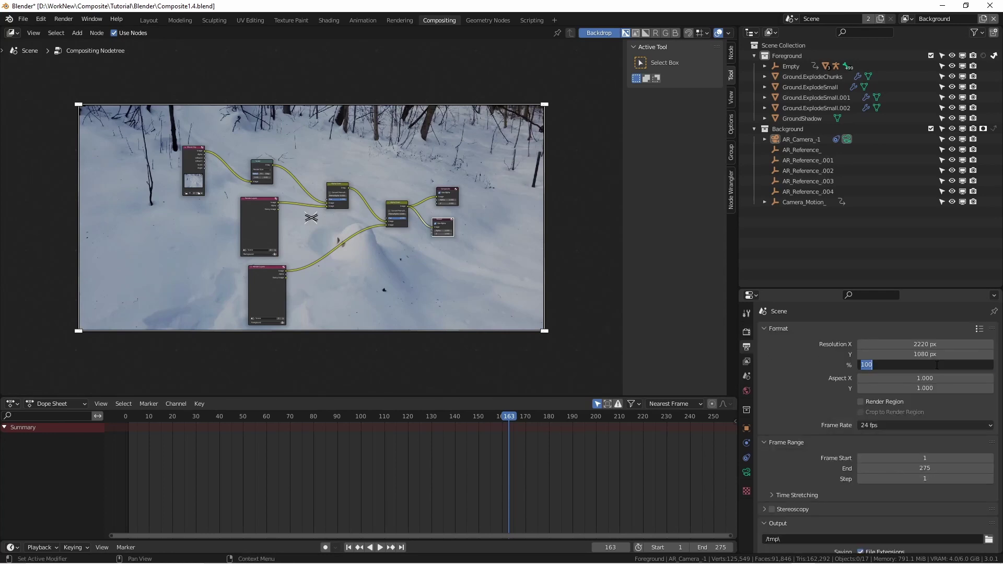
type("25")
key("Return")
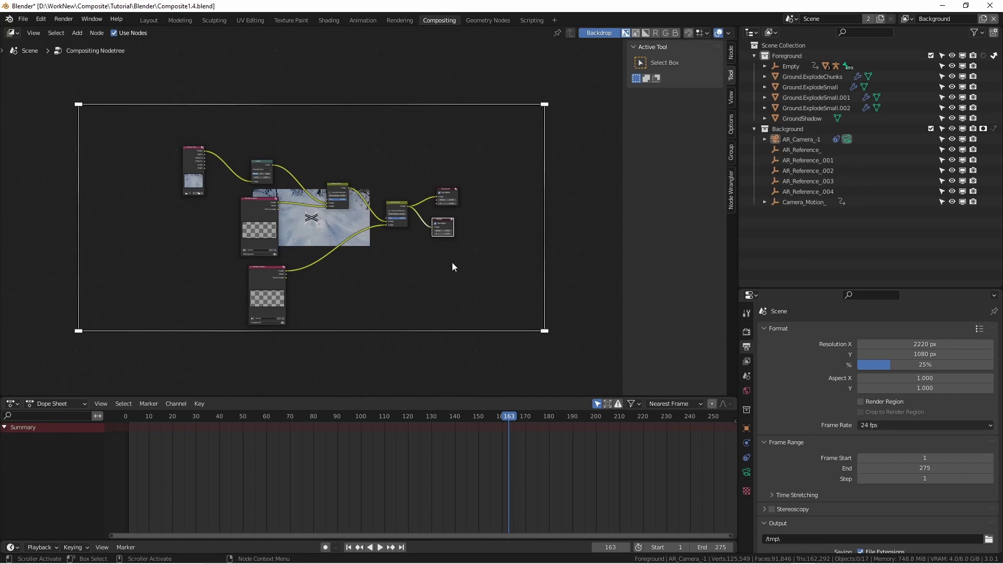
key("F12")
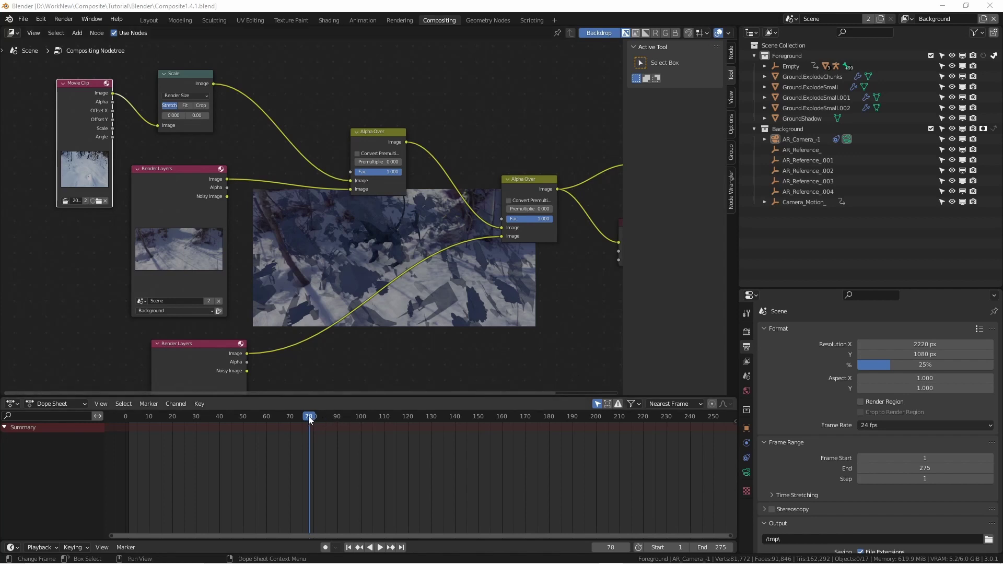
Play the composite preview, then view the Spot light's settings
key("space")
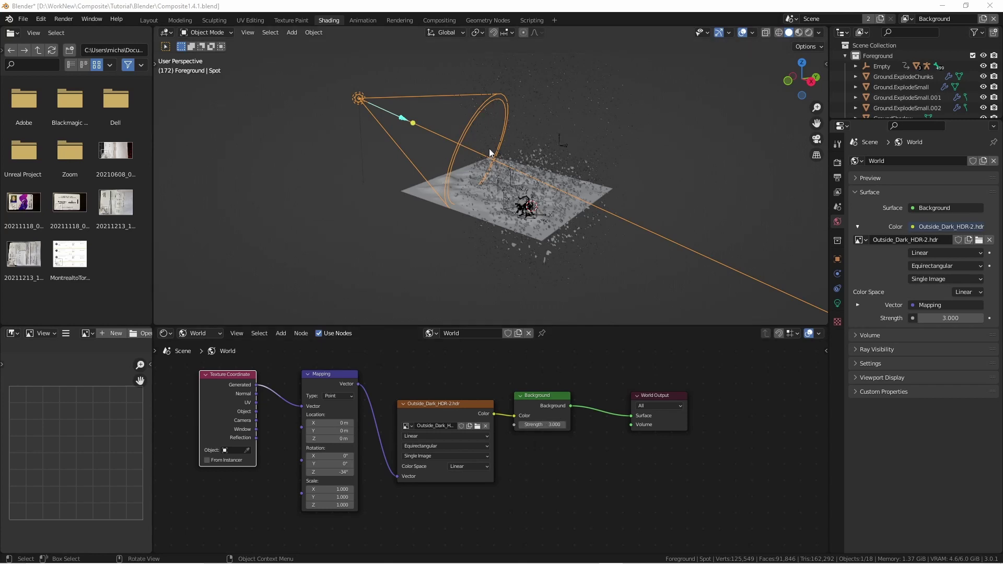
left_click(837, 303)
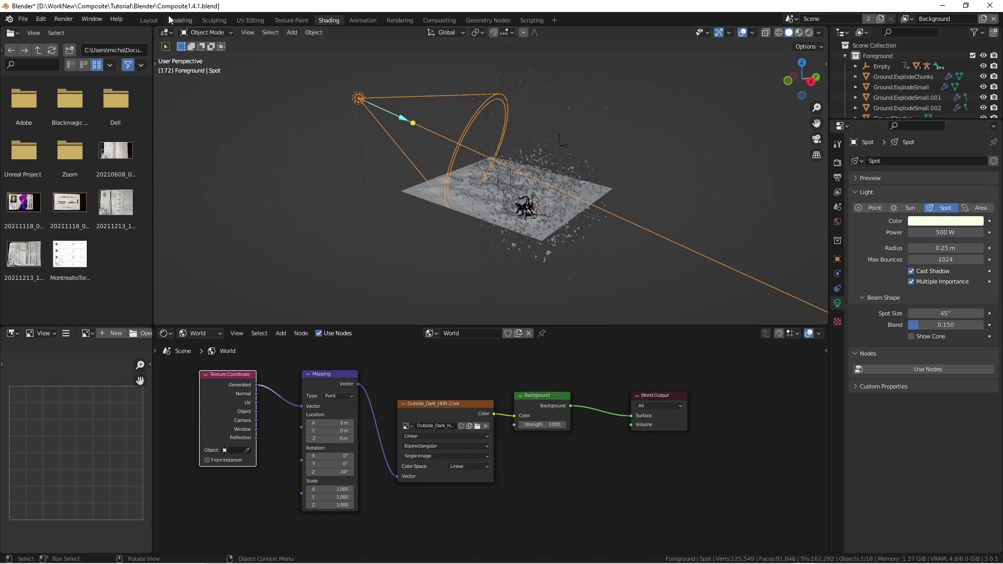
In Layout, review the render settings and the FFmpeg MPEG-4 output for frames 140–250
left_click(149, 19)
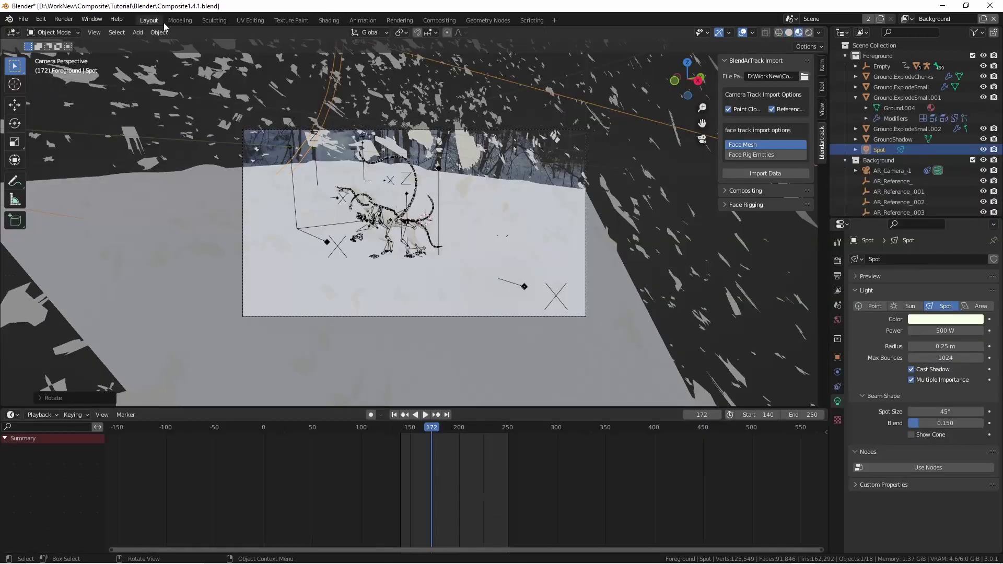
left_click(837, 260)
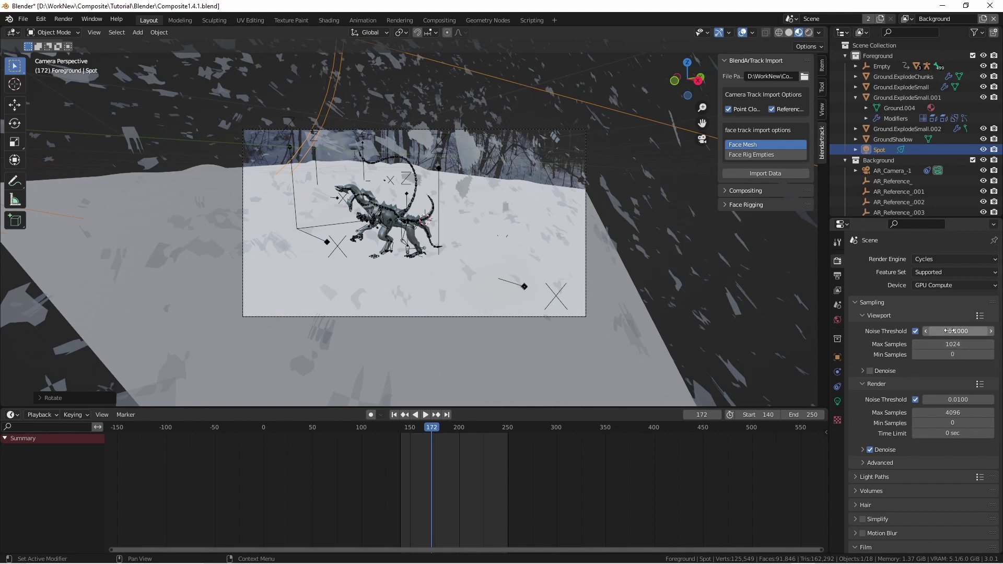
scroll(959, 389, "down", 5)
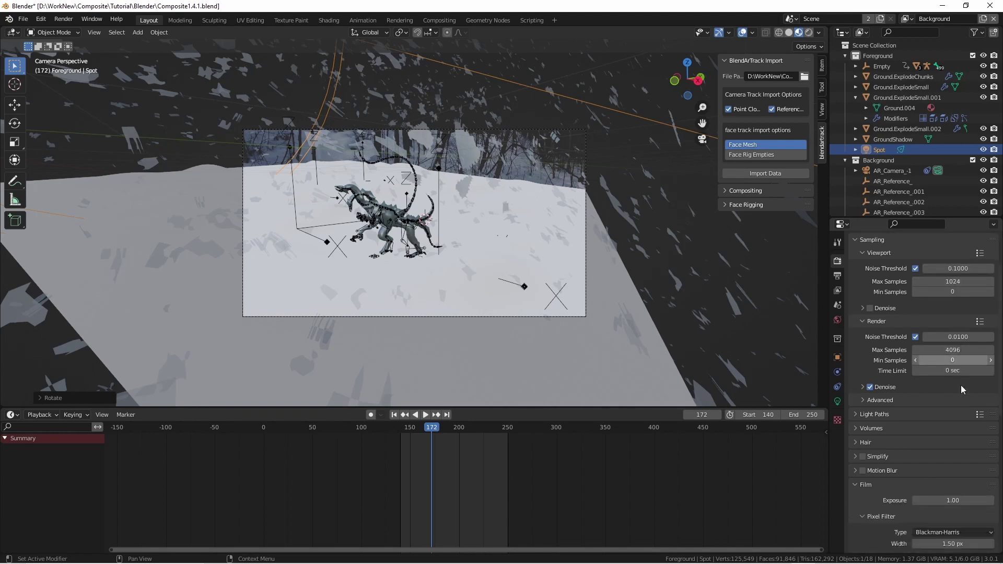
scroll(958, 391, "down", 2)
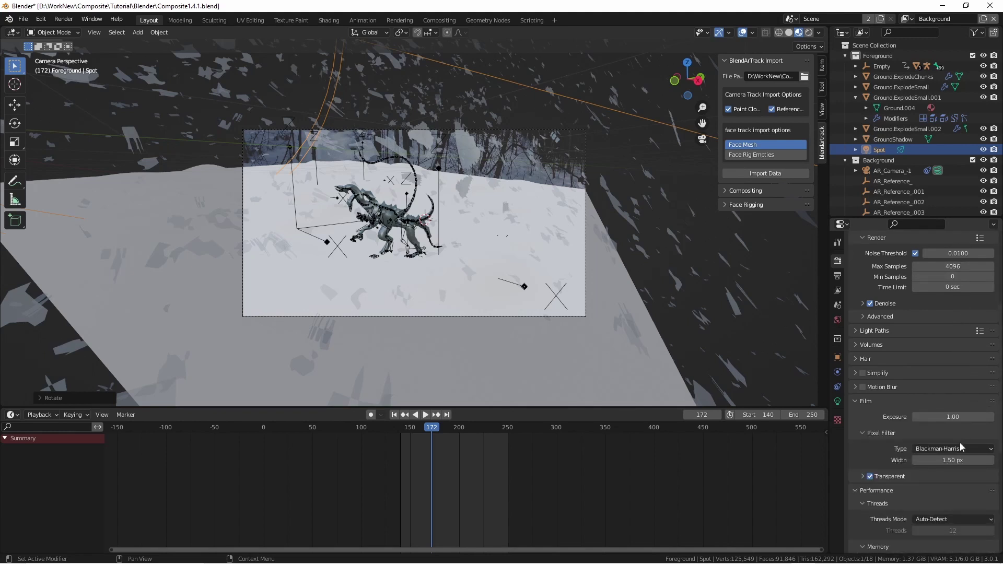
left_click(838, 275)
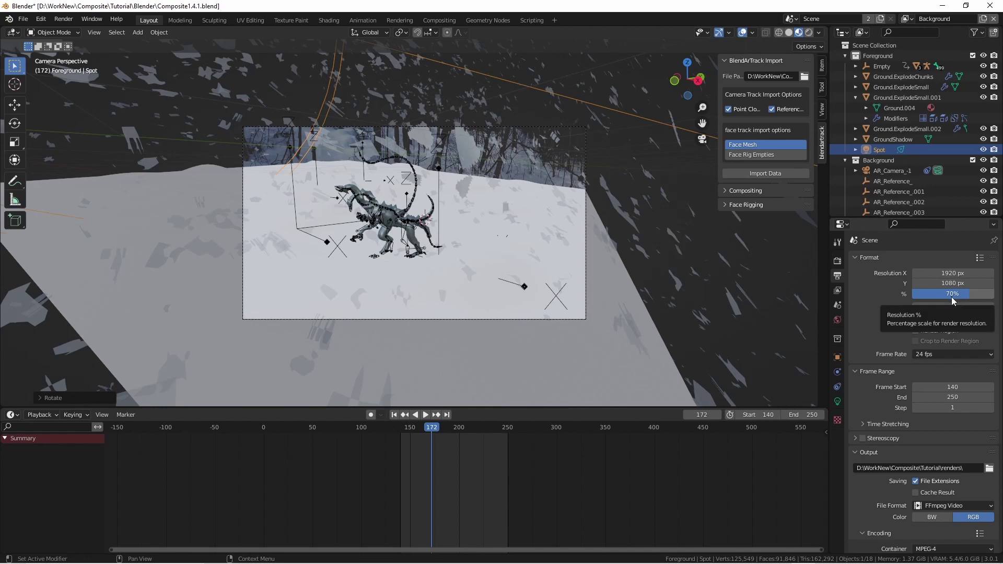
scroll(987, 358, "down", 1)
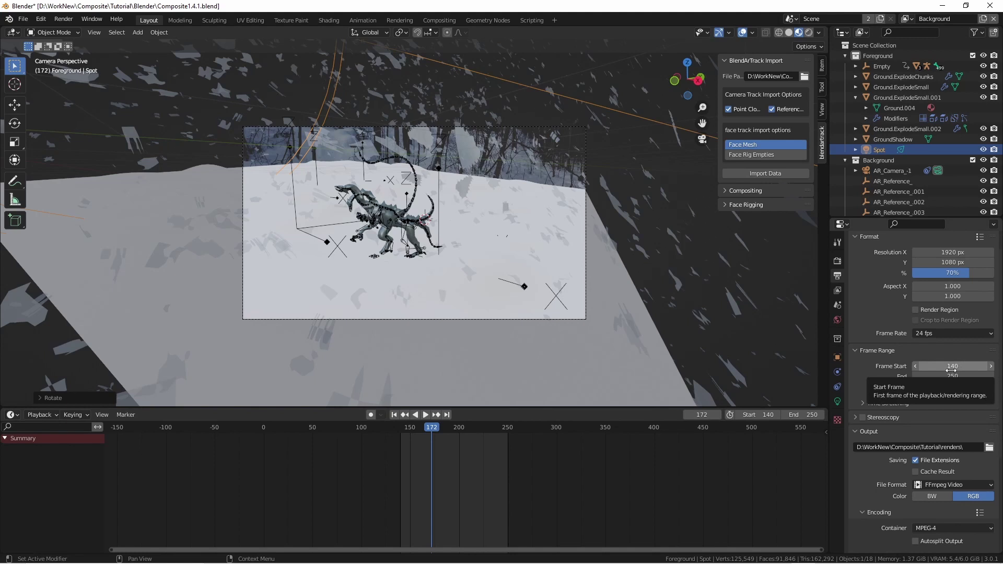
scroll(901, 346, "down", 3)
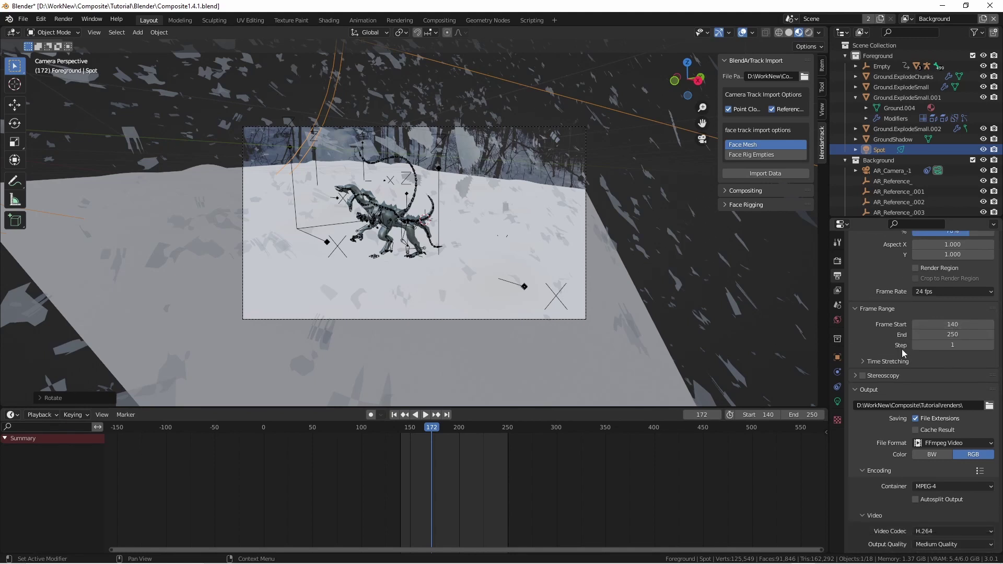
scroll(961, 374, "down", 1)
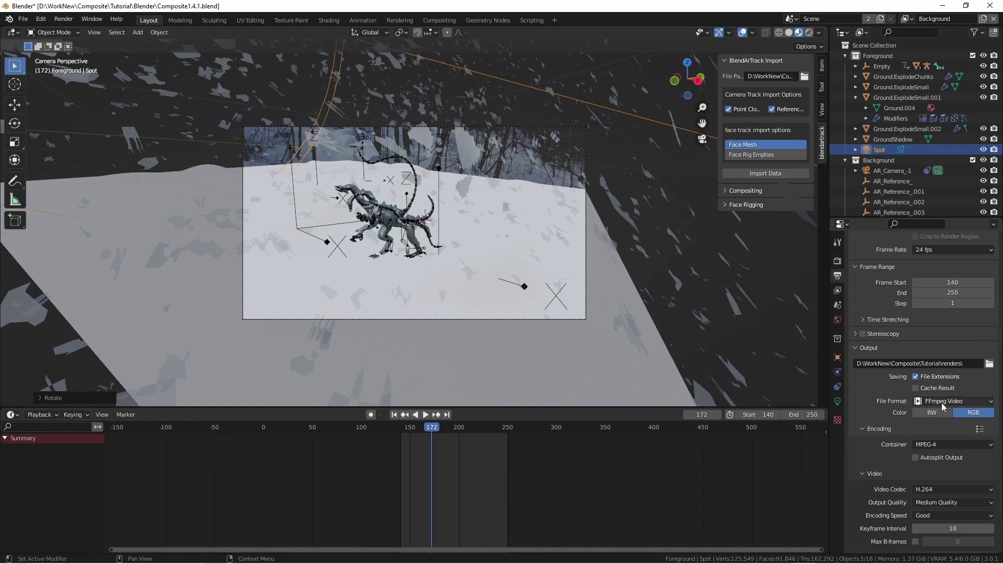
scroll(970, 443, "down", 2)
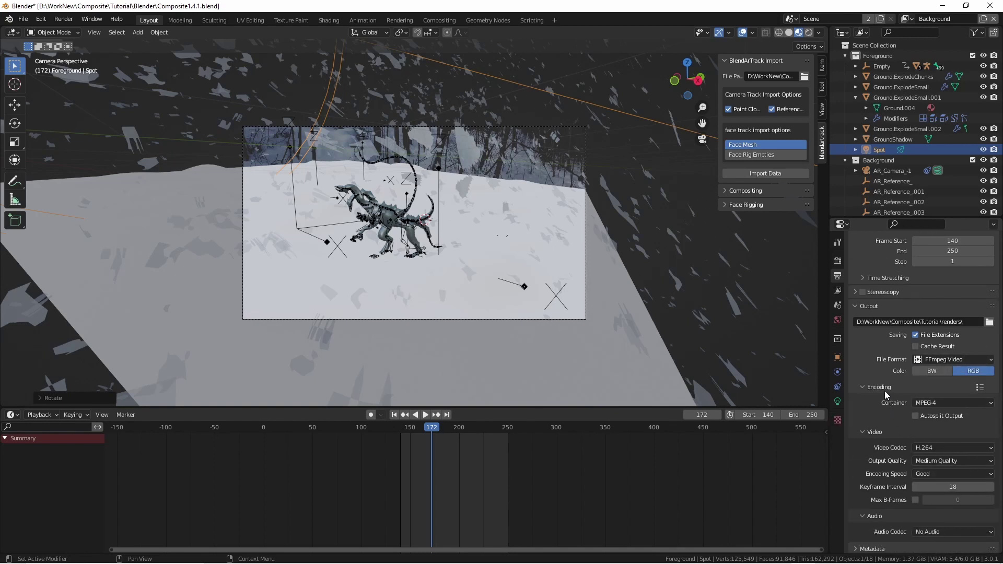
Check the view layer passes, where Background renders only Combined
left_click(837, 290)
scroll(878, 321, "up", 5)
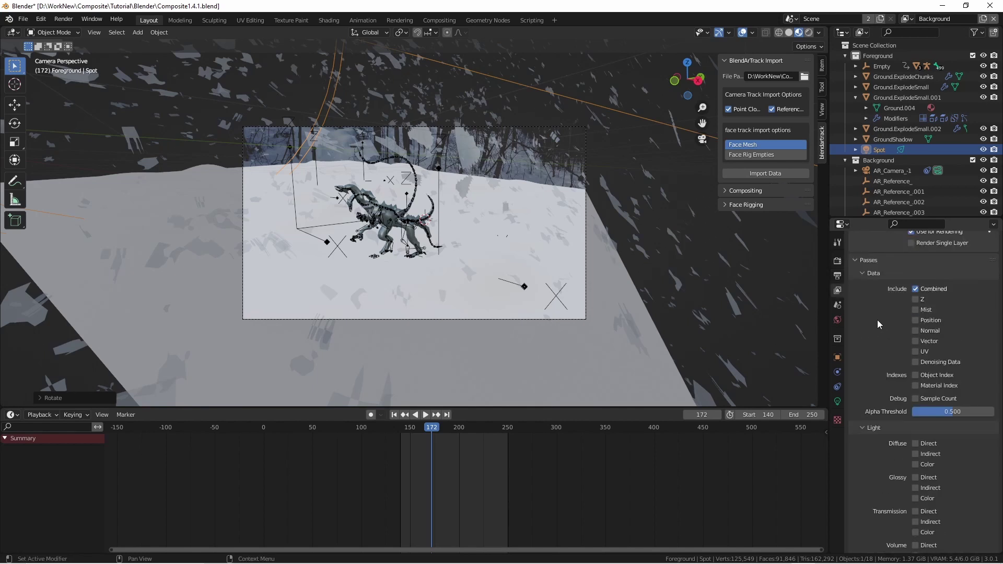
scroll(879, 322, "up", 2)
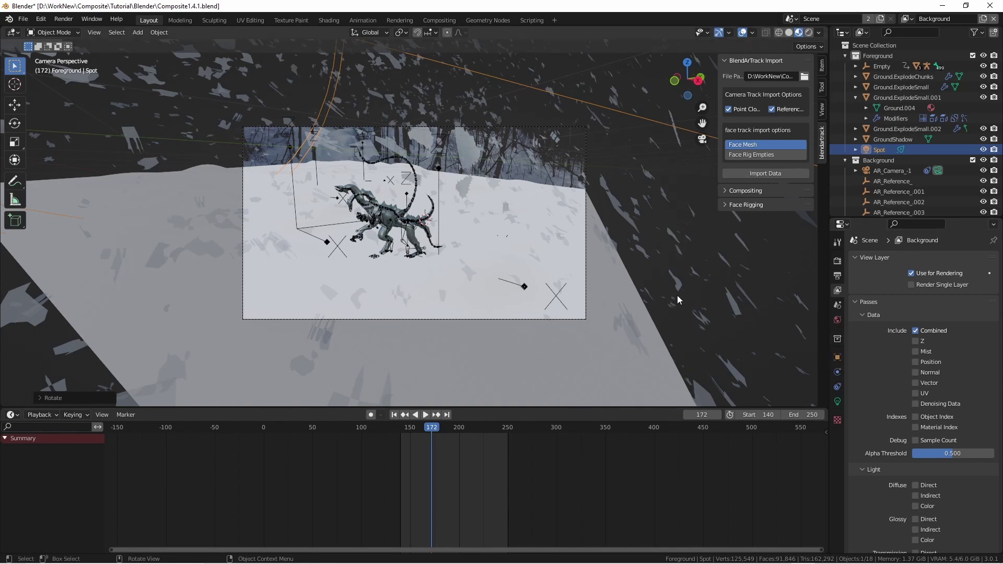
Render the full animation with Ctrl+F12
key("ctrl+F12")
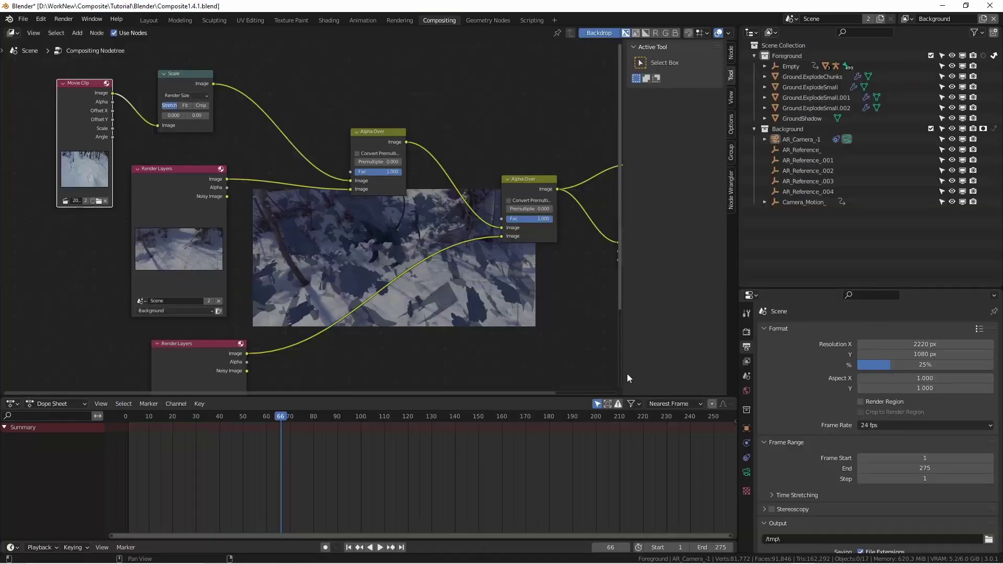